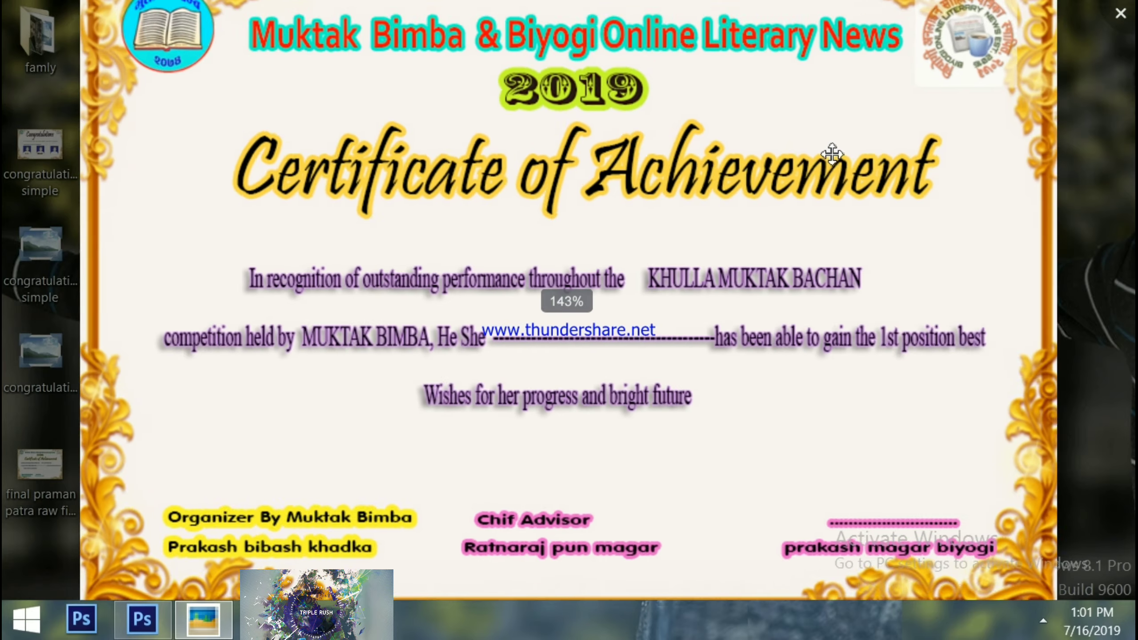
Close the certificate preview, bring back the empty Photoshop workspace, and toggle Auto-Select
scroll(832, 154, "down", 2)
scroll(832, 154, "down", 5)
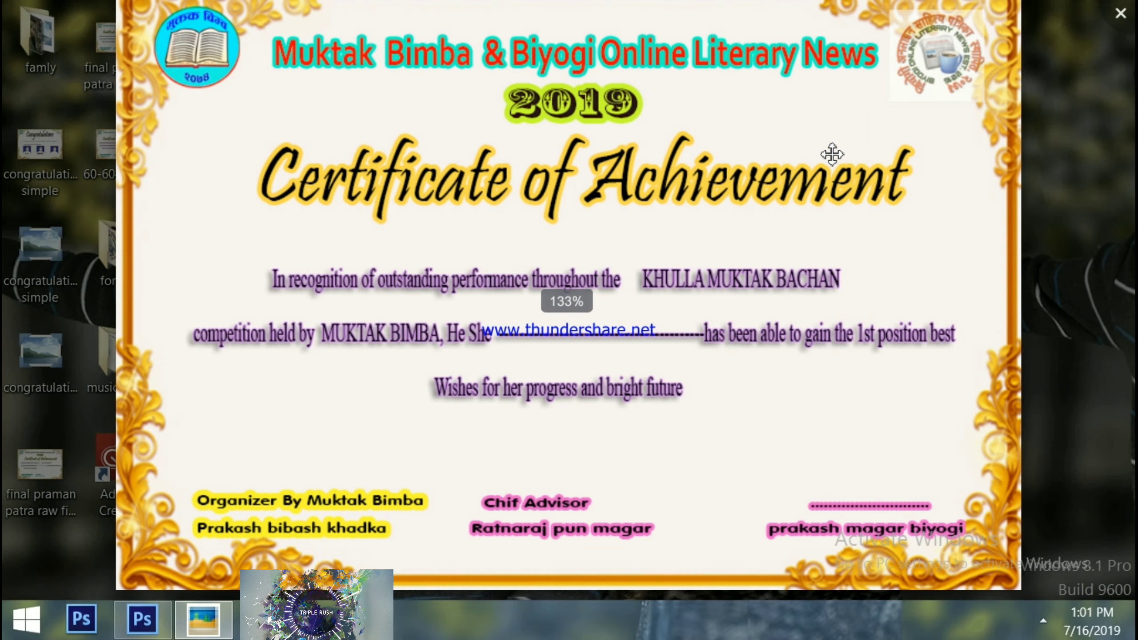
scroll(832, 154, "up", 3)
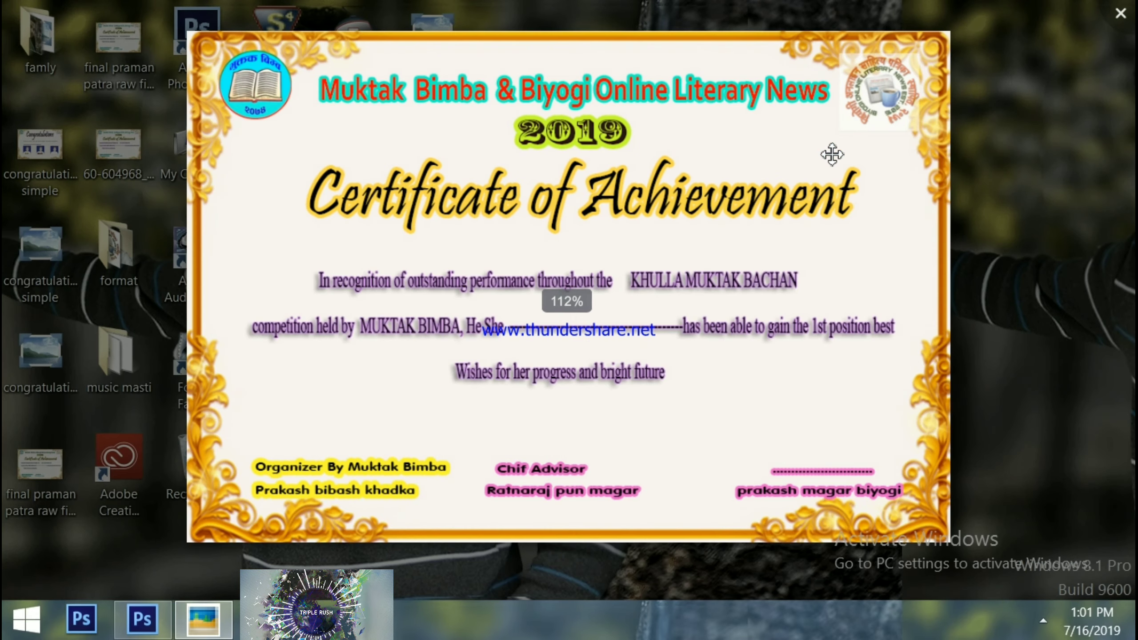
left_click(1121, 13)
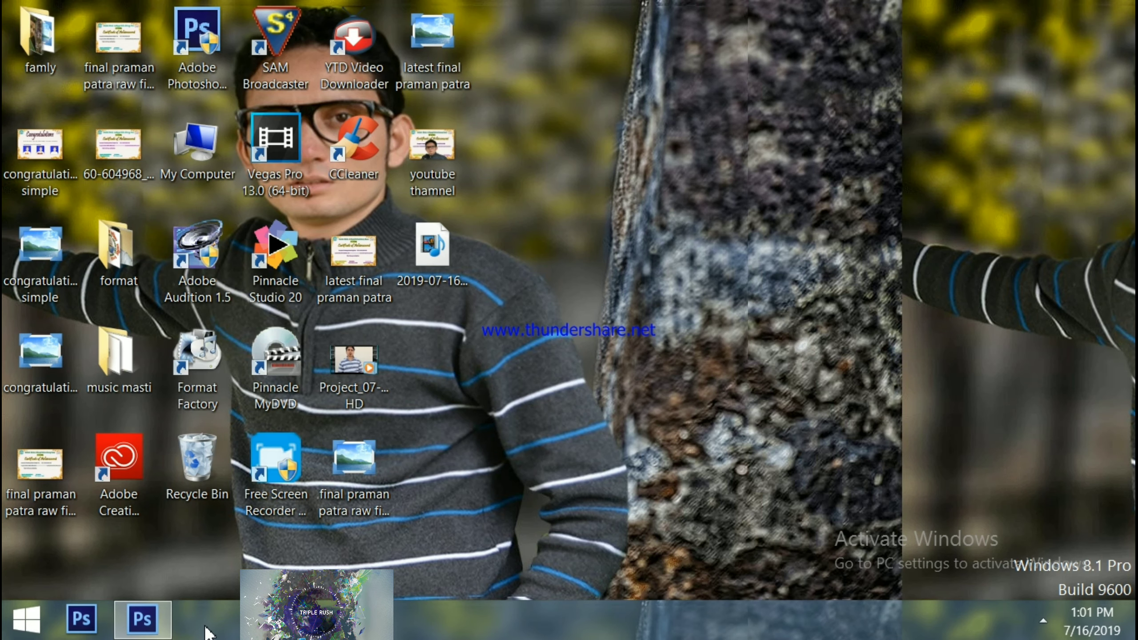
left_click(146, 623)
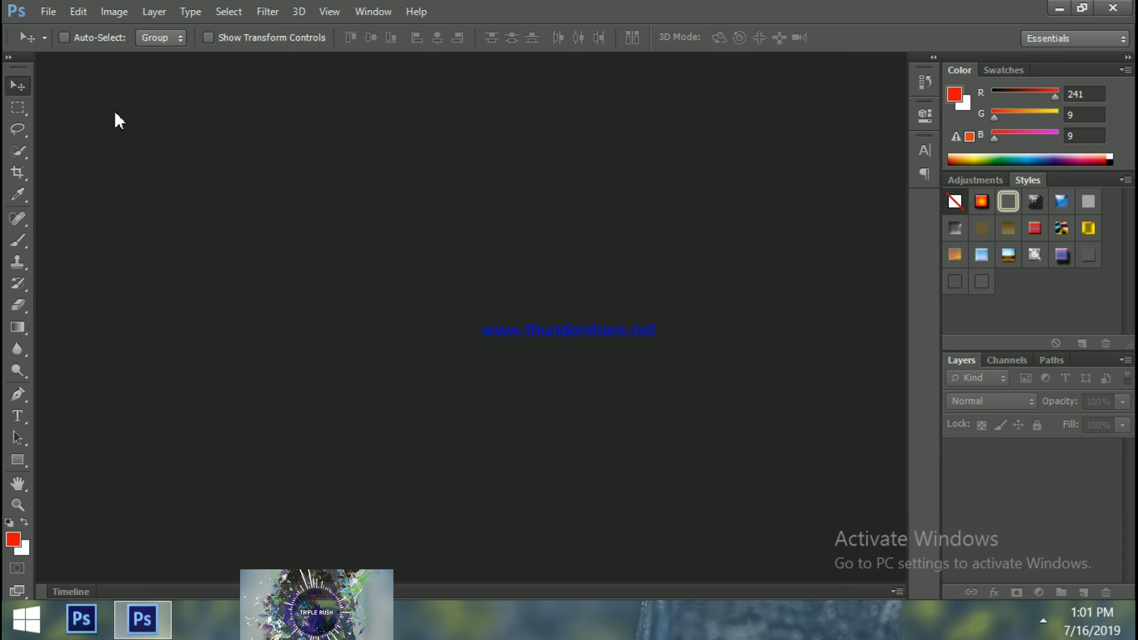
left_click(68, 38)
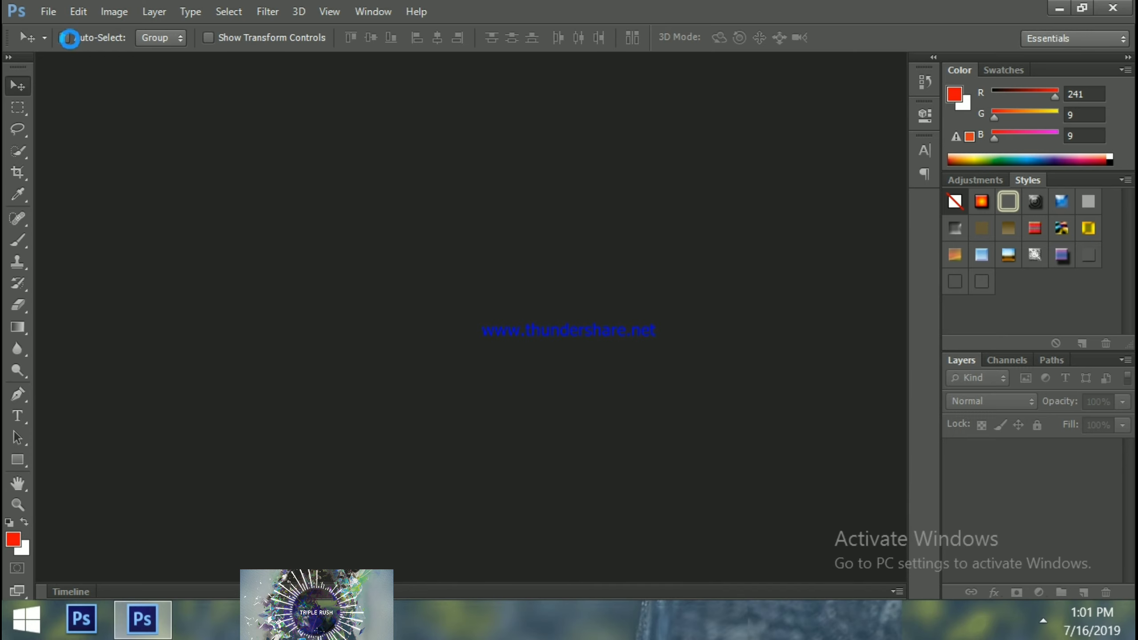
Create a white International Paper A4 document, 210 × 297 mm at 300 pixels/inch
key("ctrl+n")
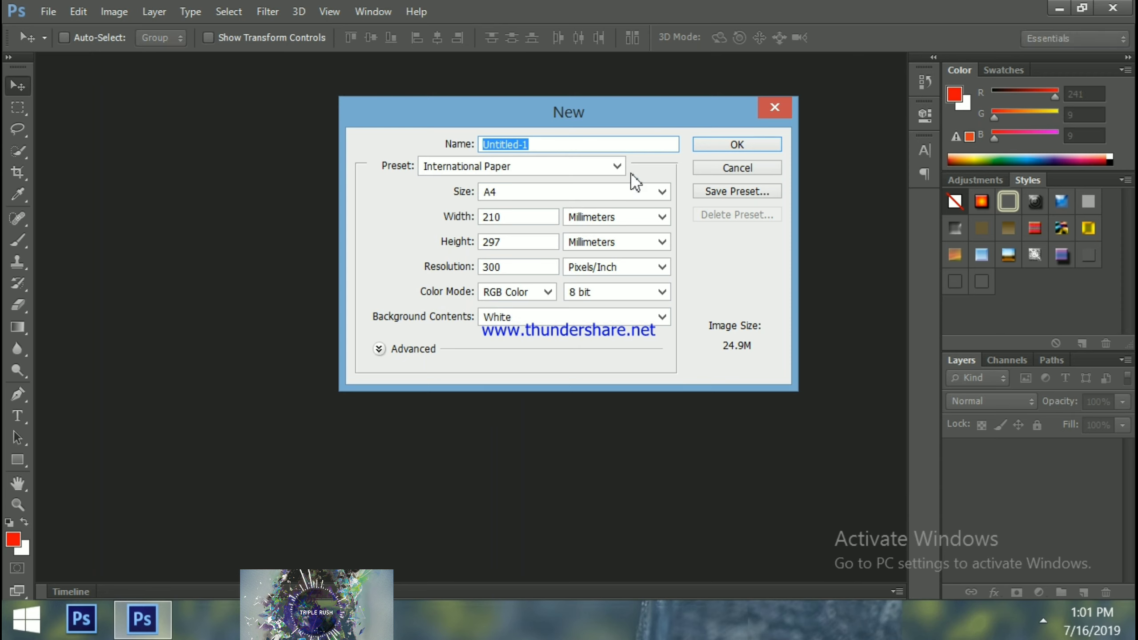
left_click(617, 167)
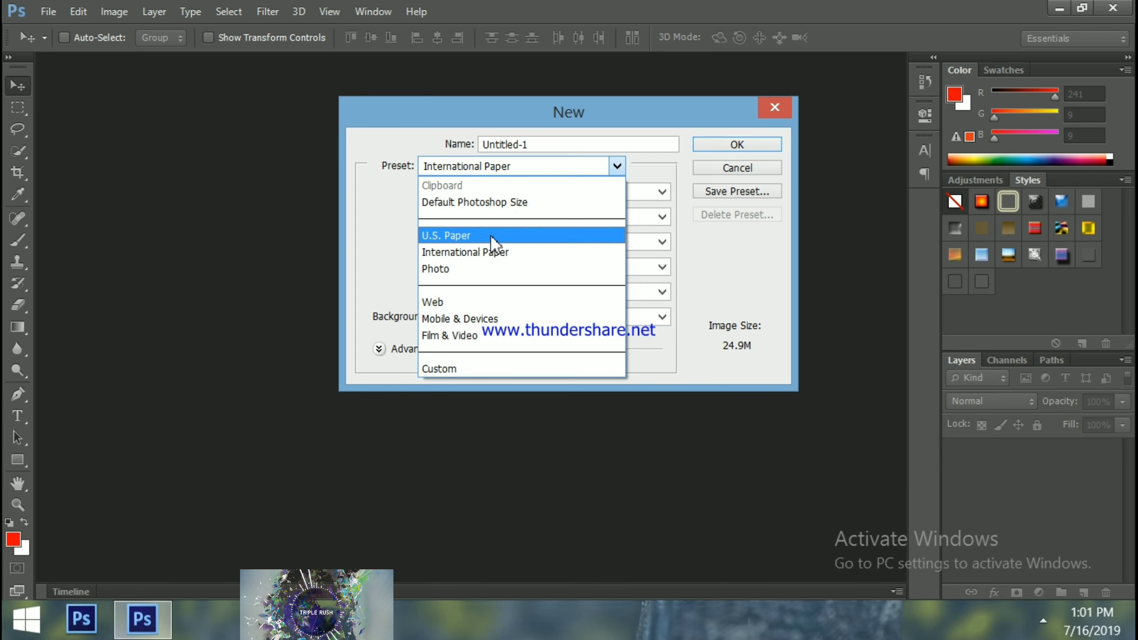
left_click(487, 252)
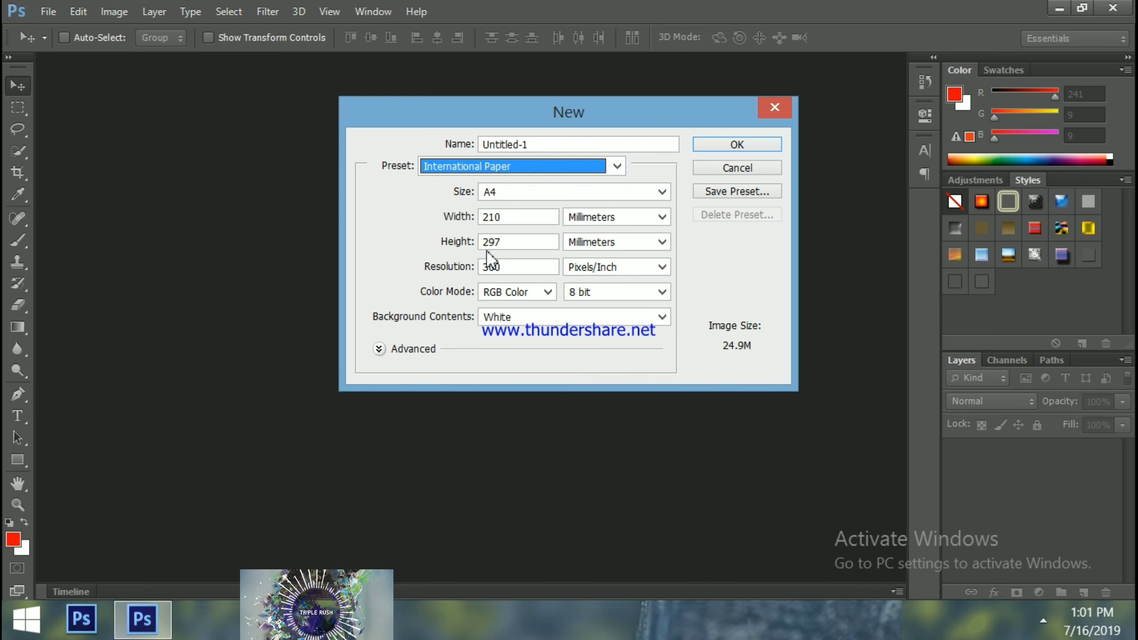
left_click(718, 146)
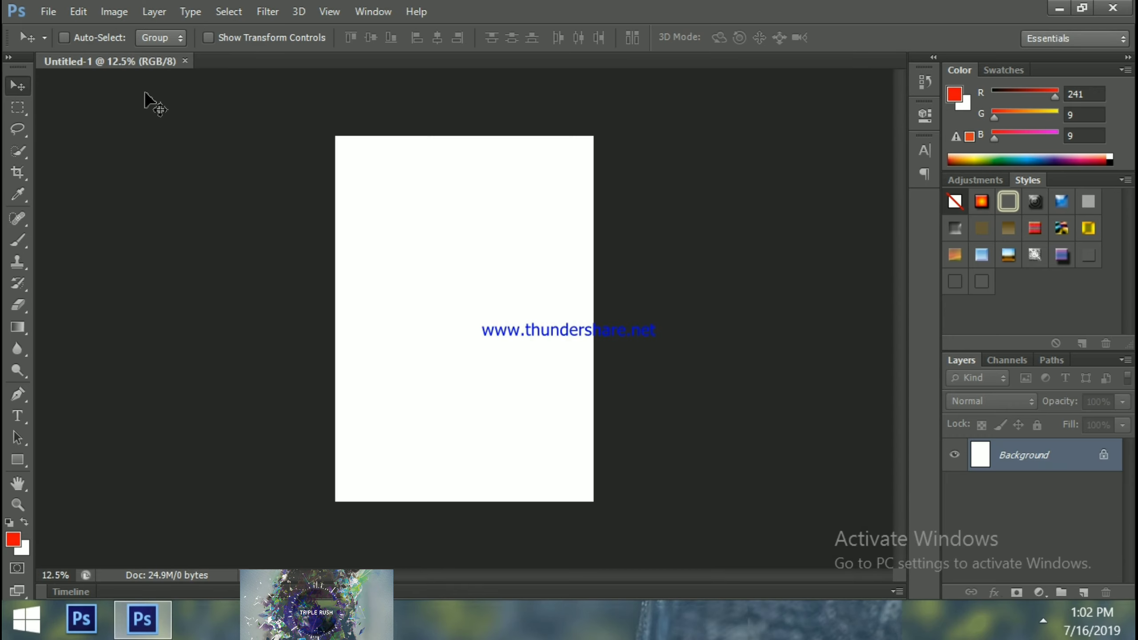
Rotate the A4 canvas 90° clockwise with Image Rotation so the page is landscape
left_click(78, 11)
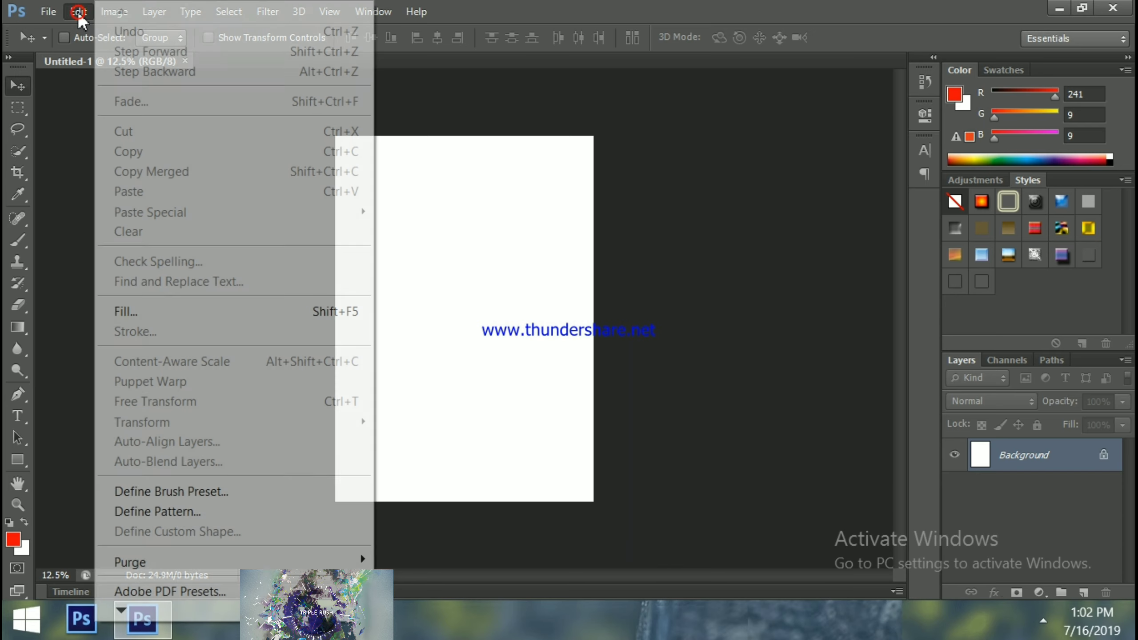
left_click(48, 170)
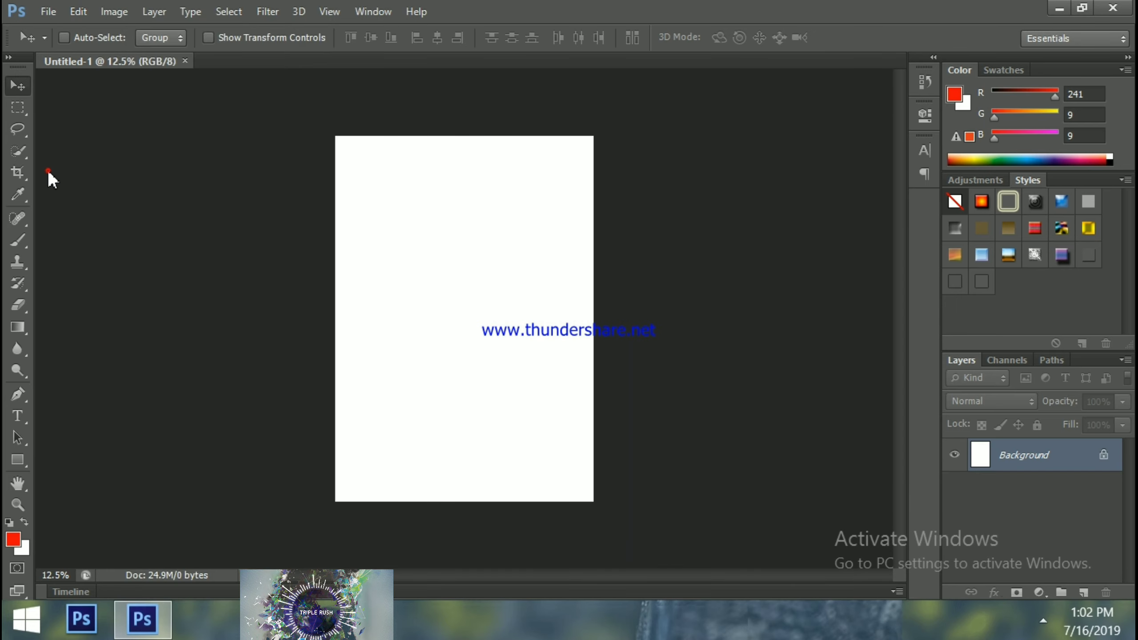
left_click(112, 18)
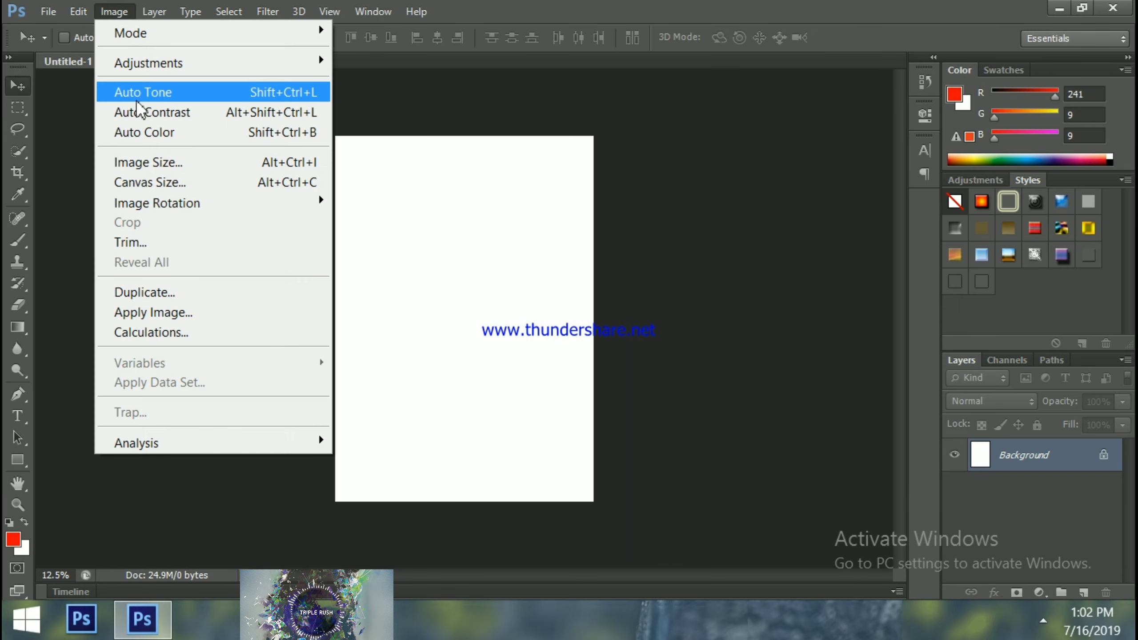
mouse_move(153, 207)
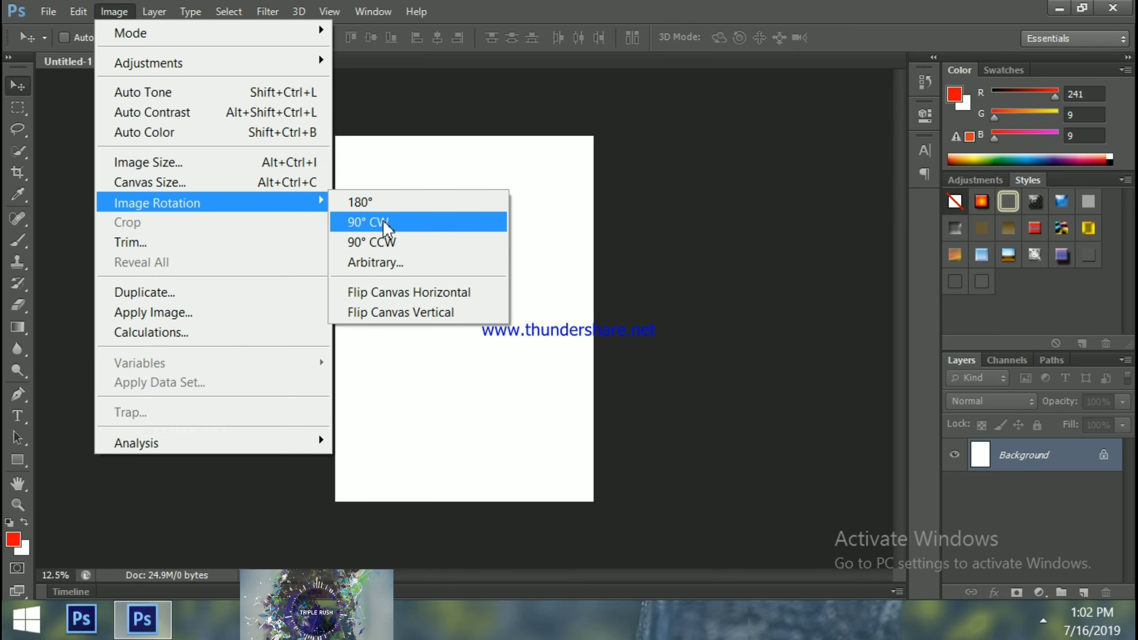
left_click(400, 226)
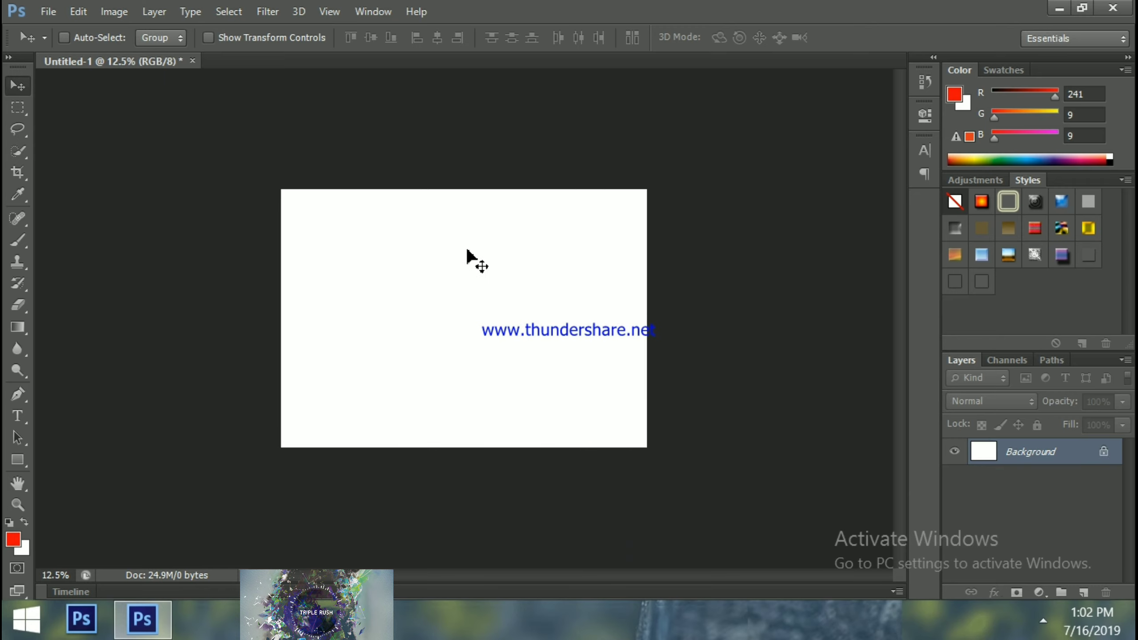
key("ctrl+plus")
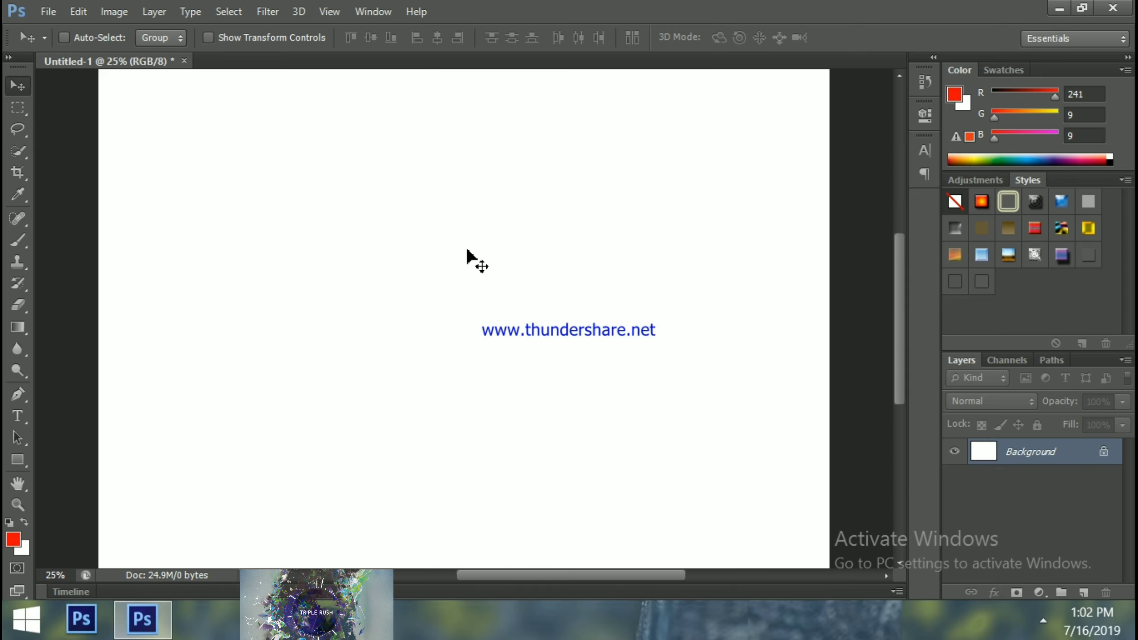
key("ctrl+minus")
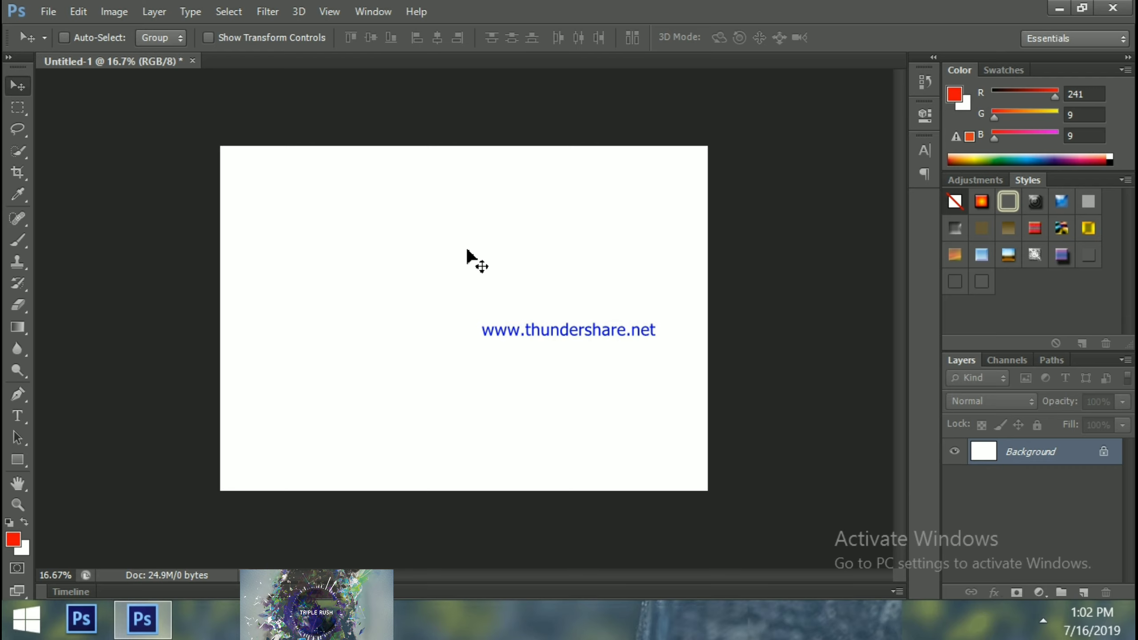
key("ctrl+plus")
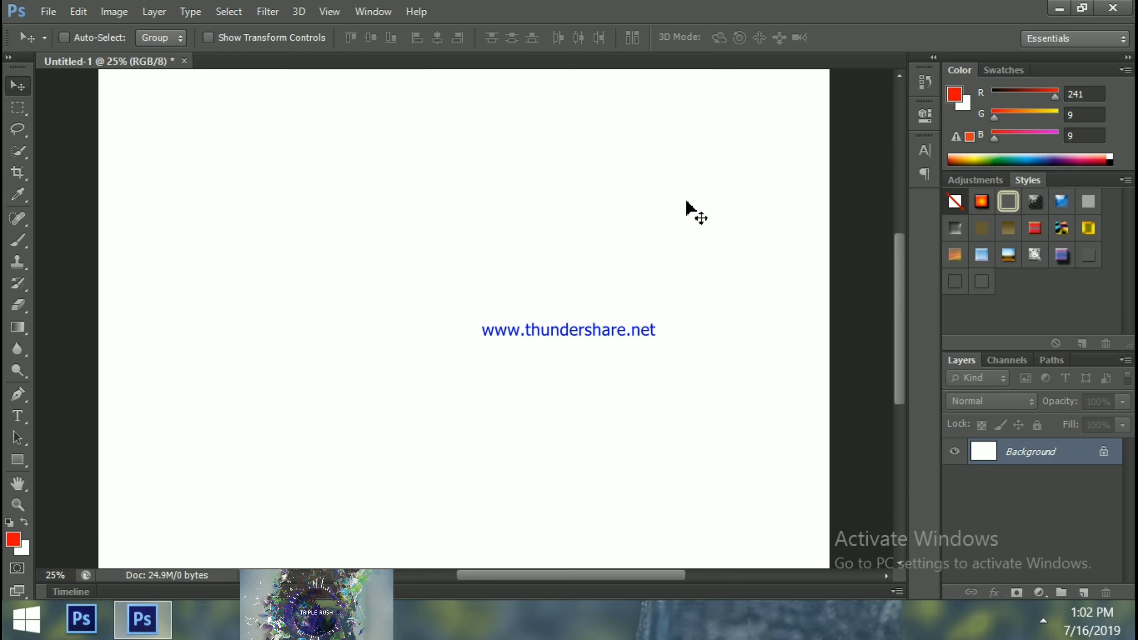
mouse_move(896, 295)
left_mouse_down()
mouse_move(894, 272)
mouse_move(899, 320)
mouse_move(897, 286)
left_mouse_up()
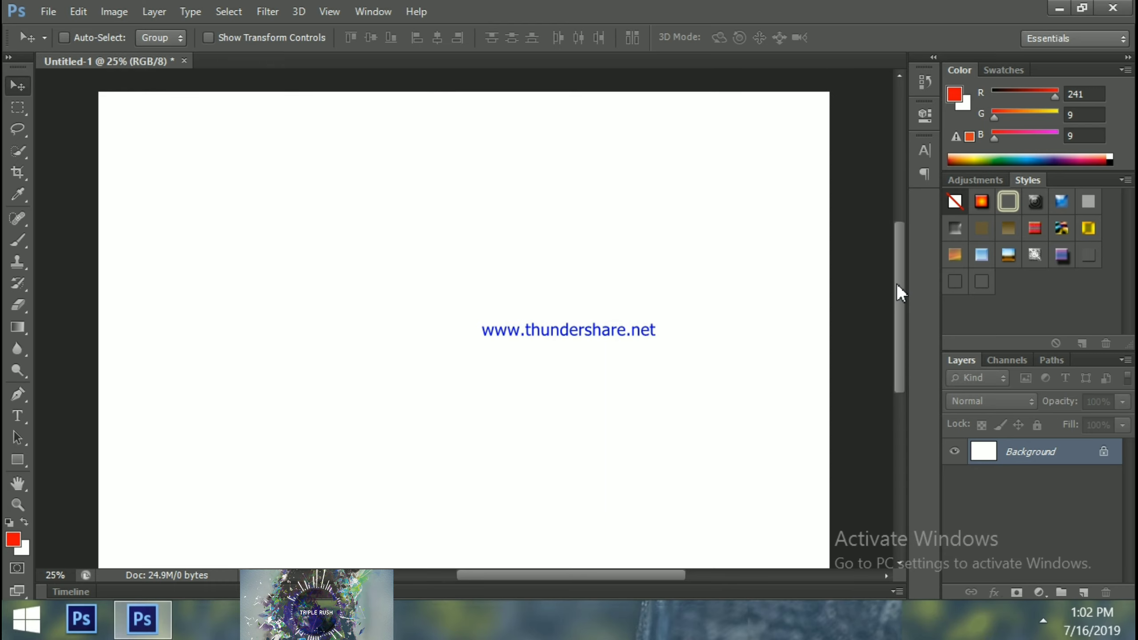
key("ctrl+minus")
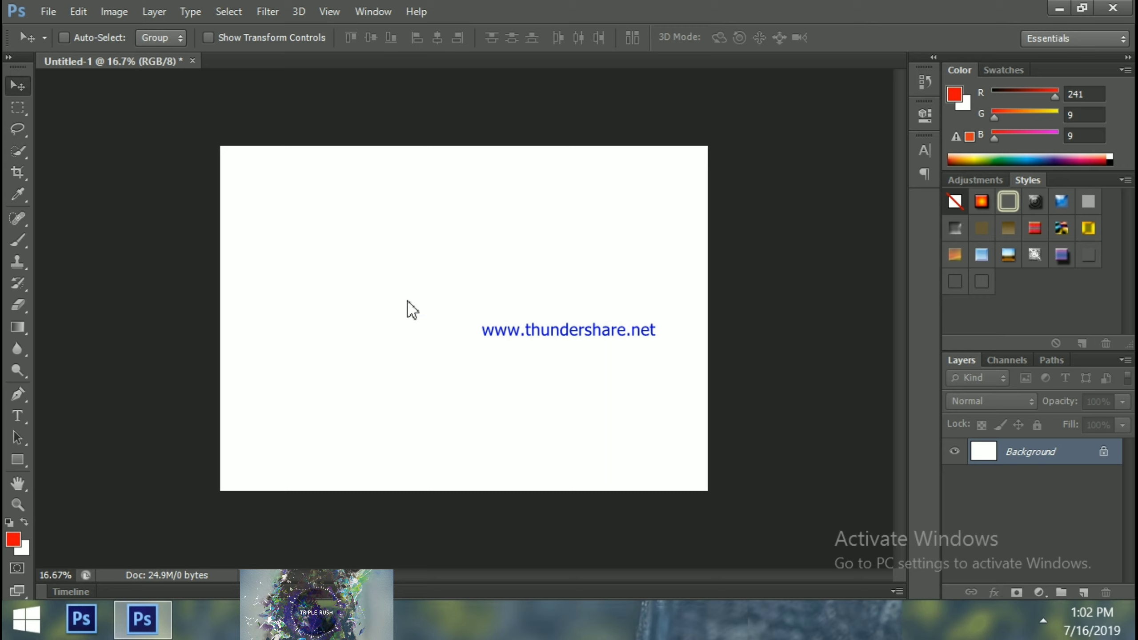
Open the gold background-frame PNG from Desktop > famly > format as its own document
key("ctrl+o")
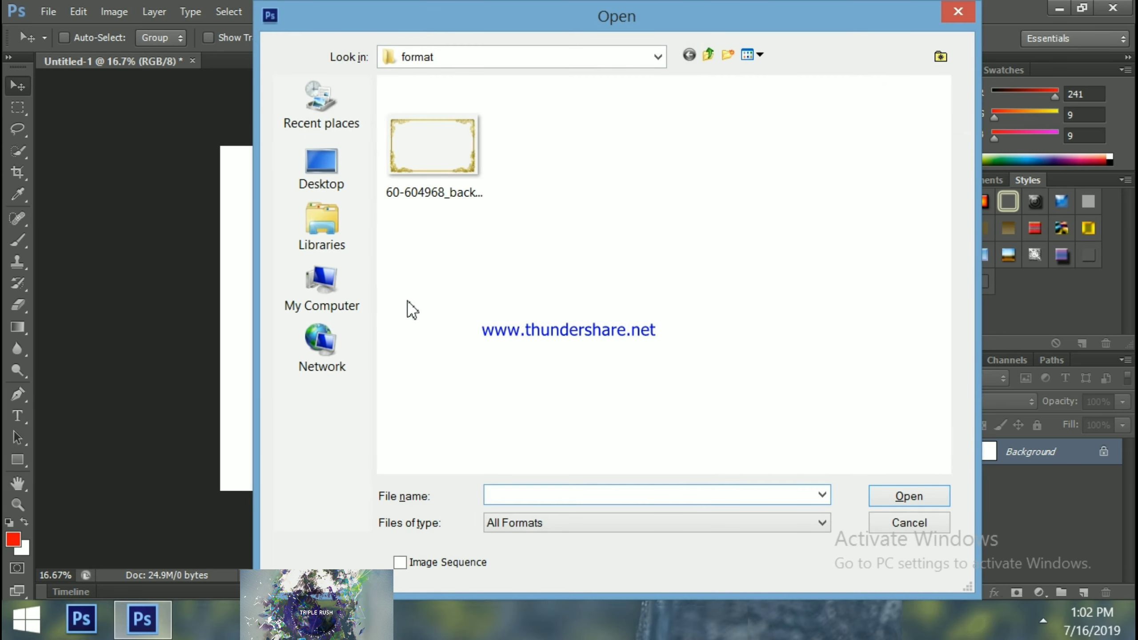
left_click(319, 170)
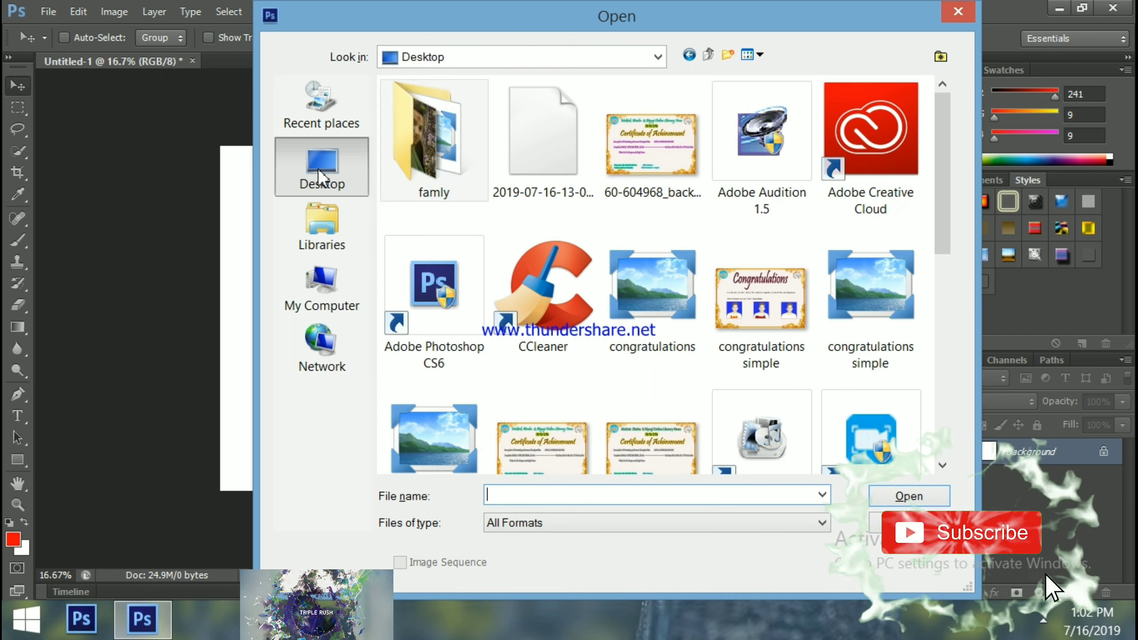
double_click(425, 139)
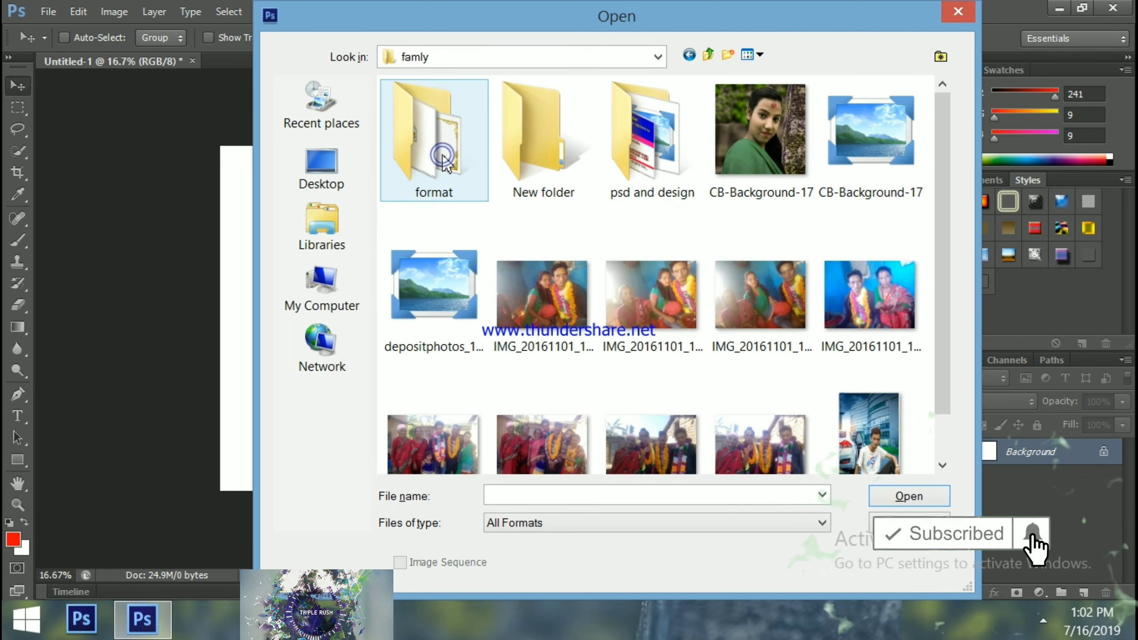
double_click(423, 155)
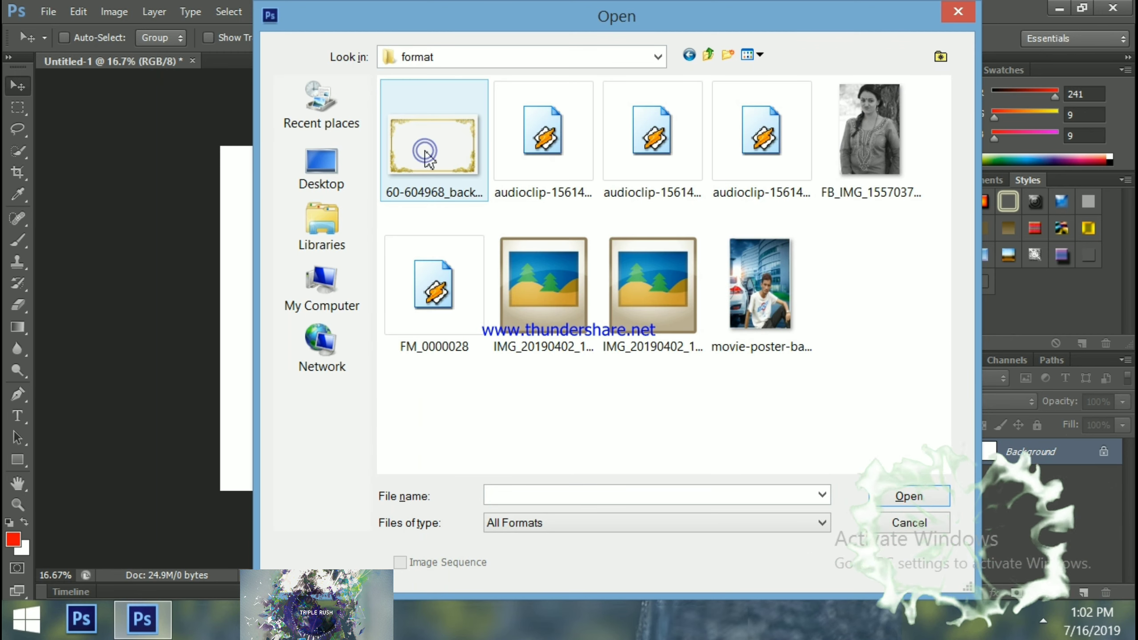
left_click(428, 157)
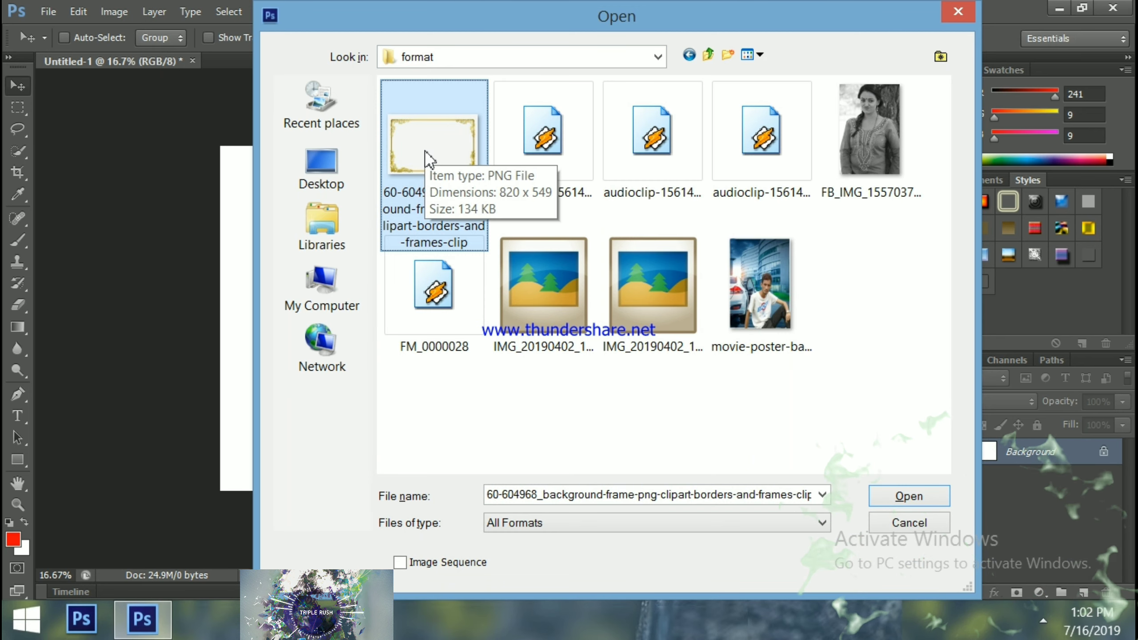
double_click(425, 158)
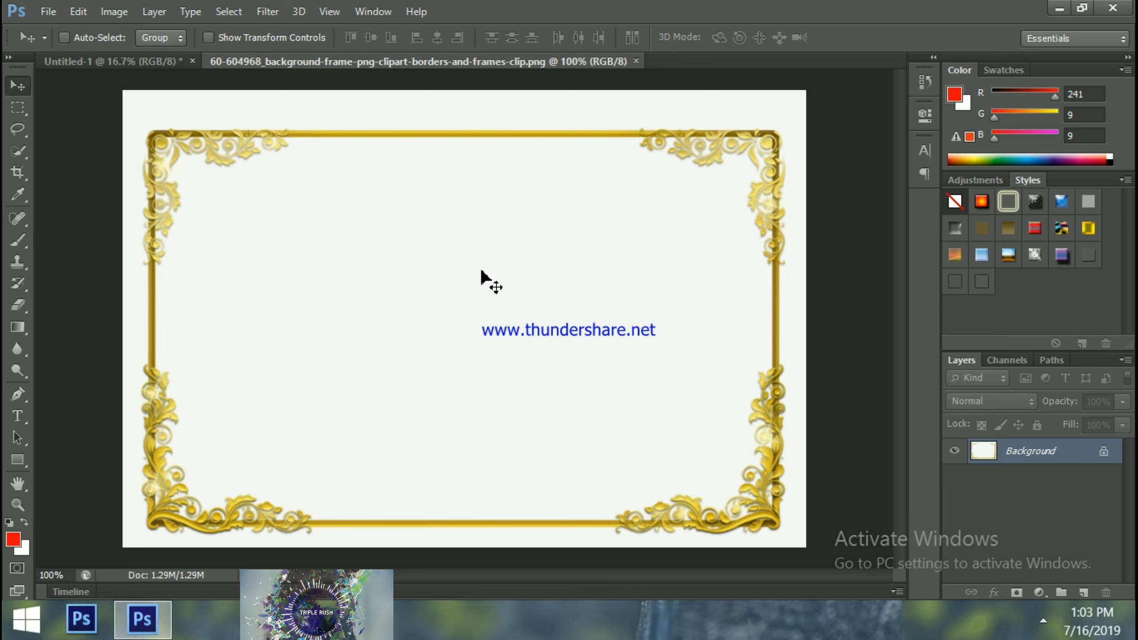
Attempt to move the locked frame image, dismissing the locked-layer warning twice
left_click_drag(482, 274, 251, 206)
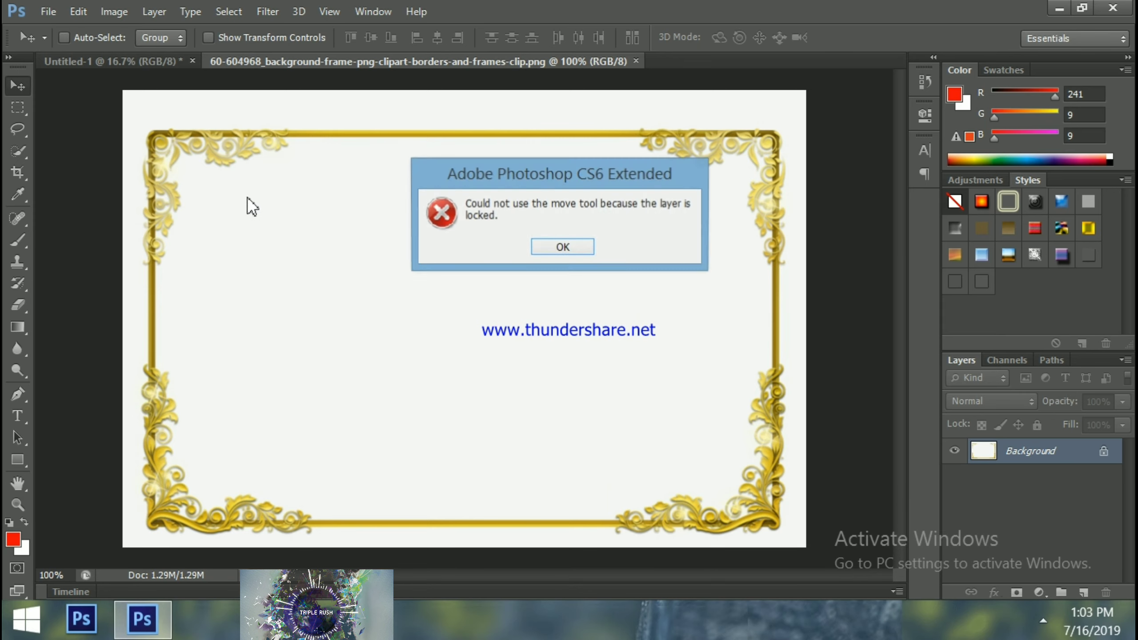
left_click(572, 247)
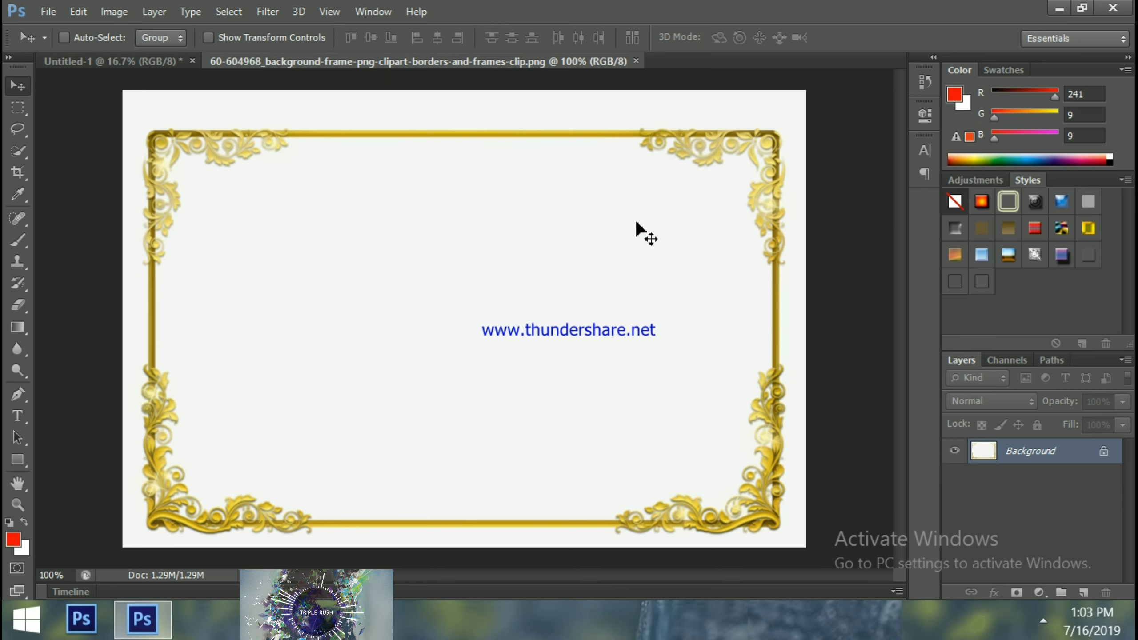
left_click_drag(645, 223, 628, 210)
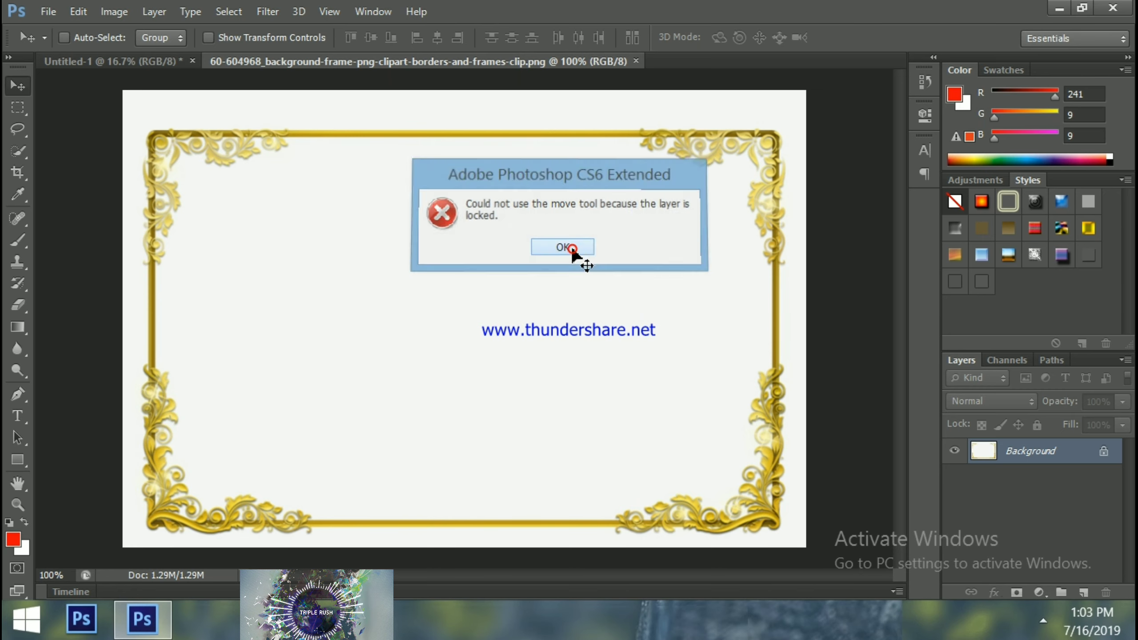
left_click(563, 247)
Duplicate the Background layer as a new layer named 'bouder'
right_click(1018, 452)
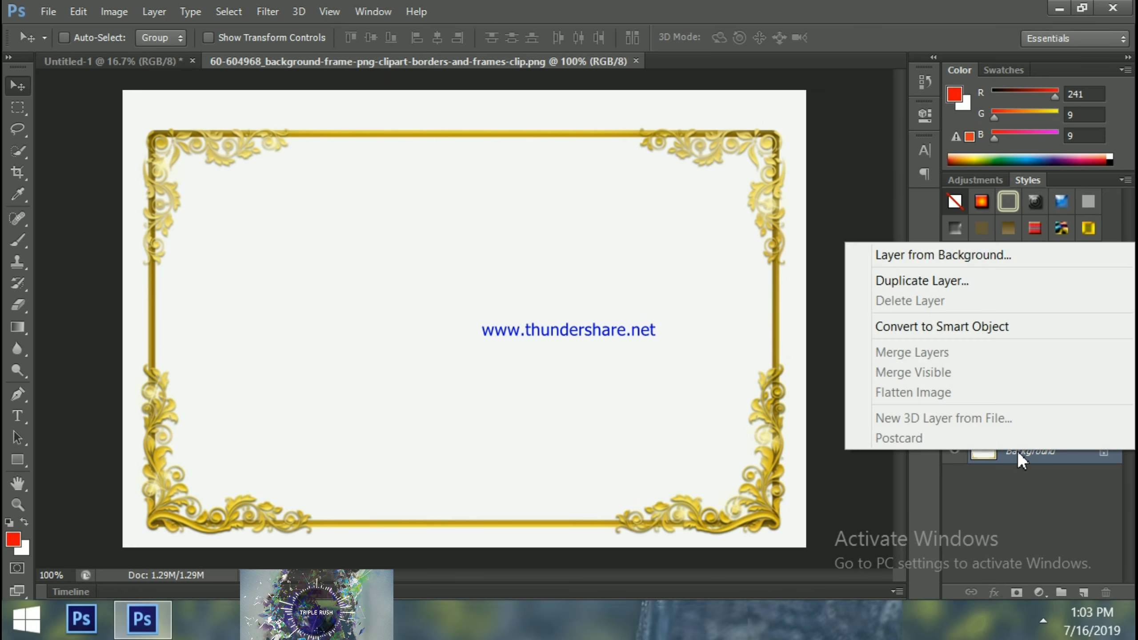
left_click(937, 281)
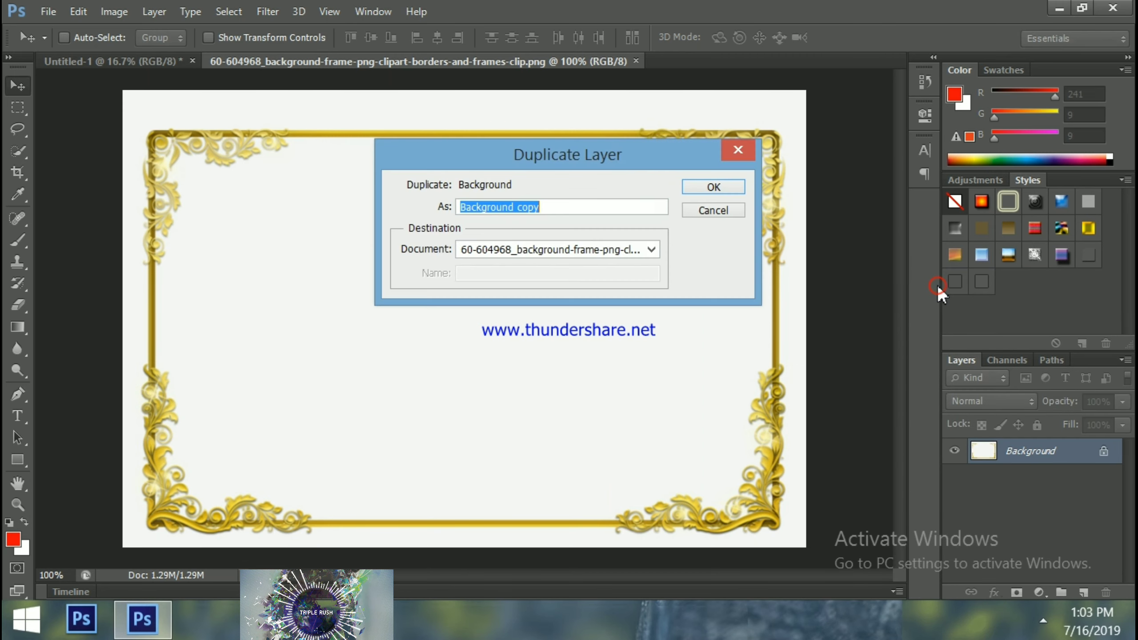
type("bouder")
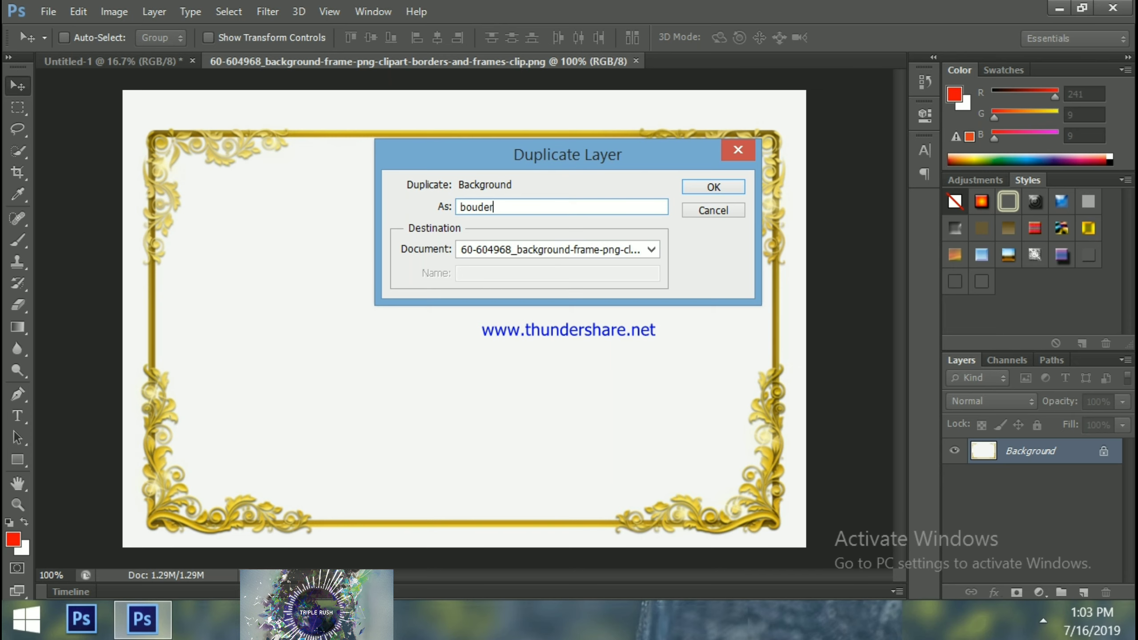
key("Return")
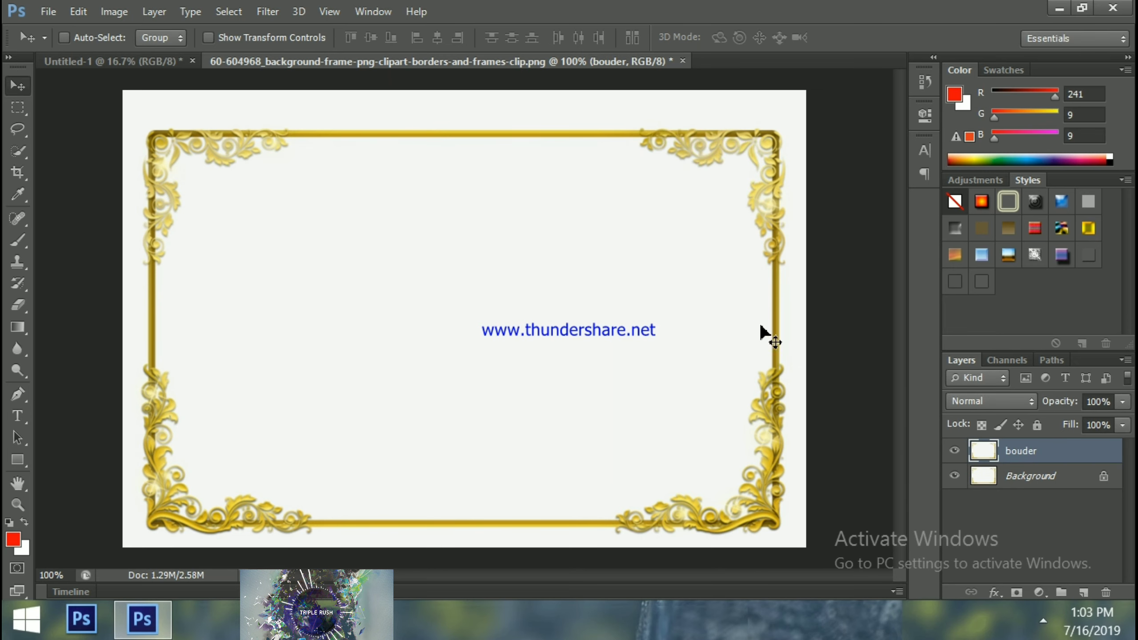
Enlarge the bouder frame layer with Free Transform so its border reaches the canvas edges
left_click_drag(761, 326, 736, 288)
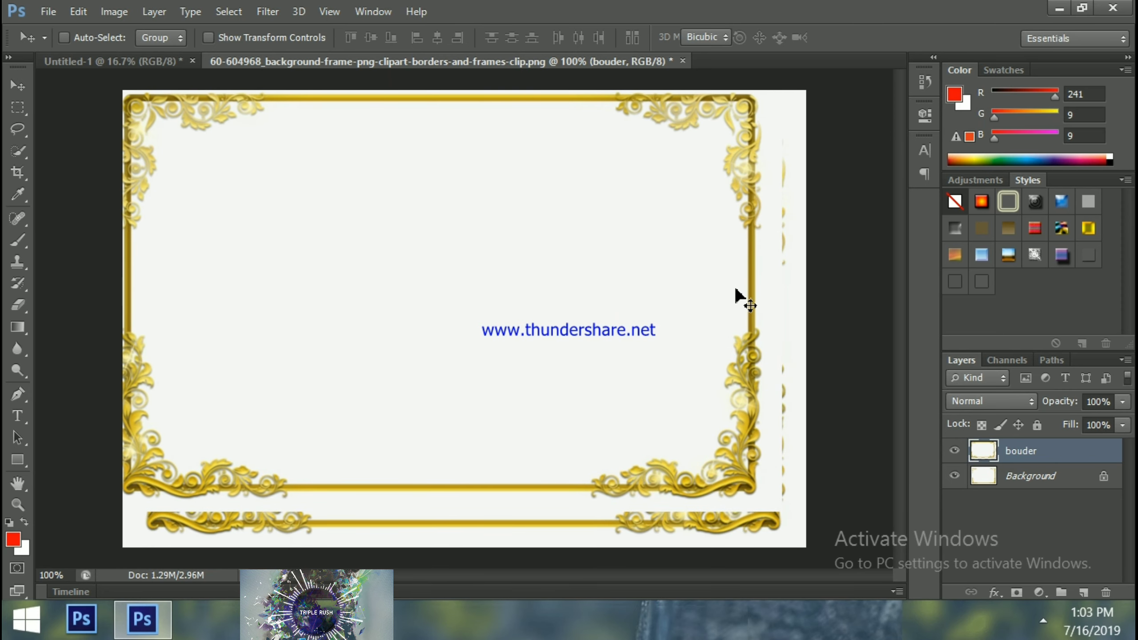
key("ctrl+t")
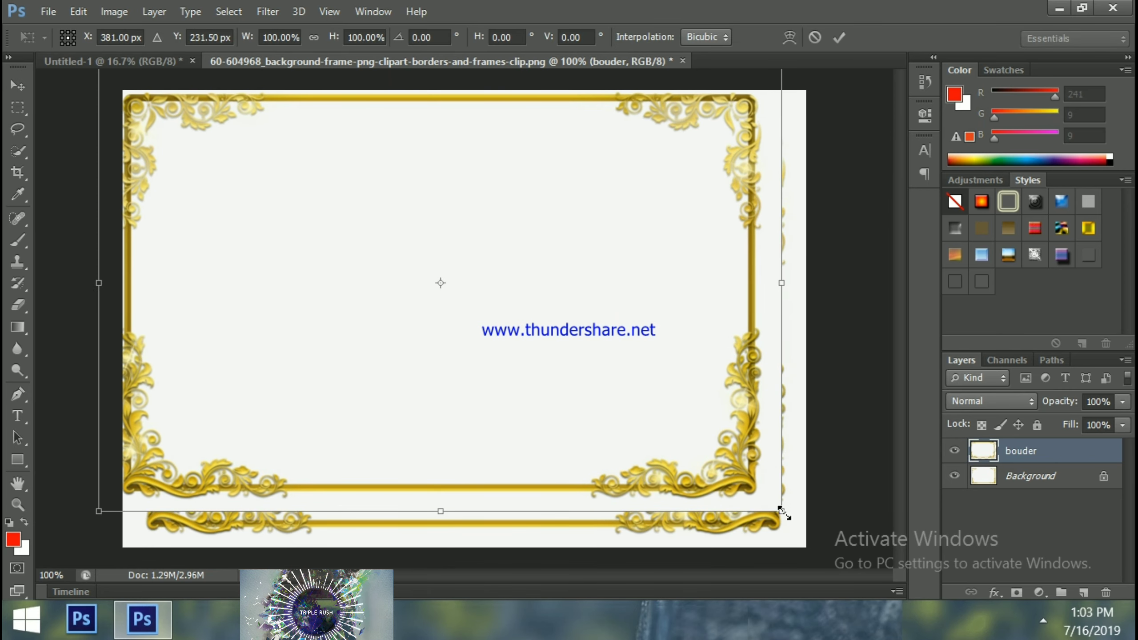
left_click_drag(782, 511, 816, 548)
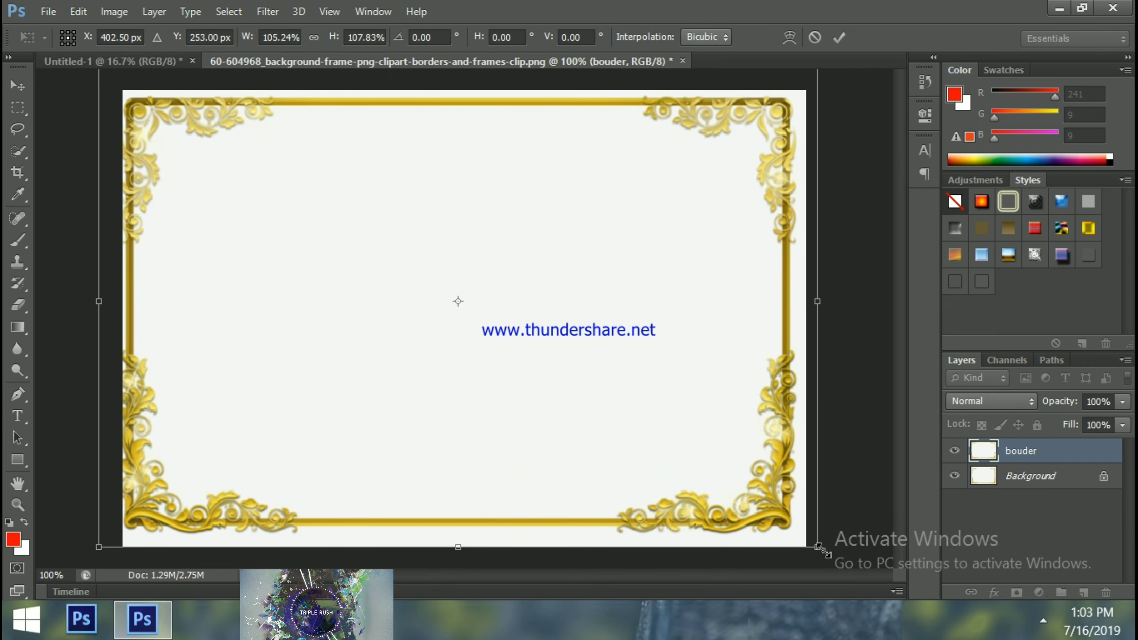
left_click_drag(825, 555, 834, 573)
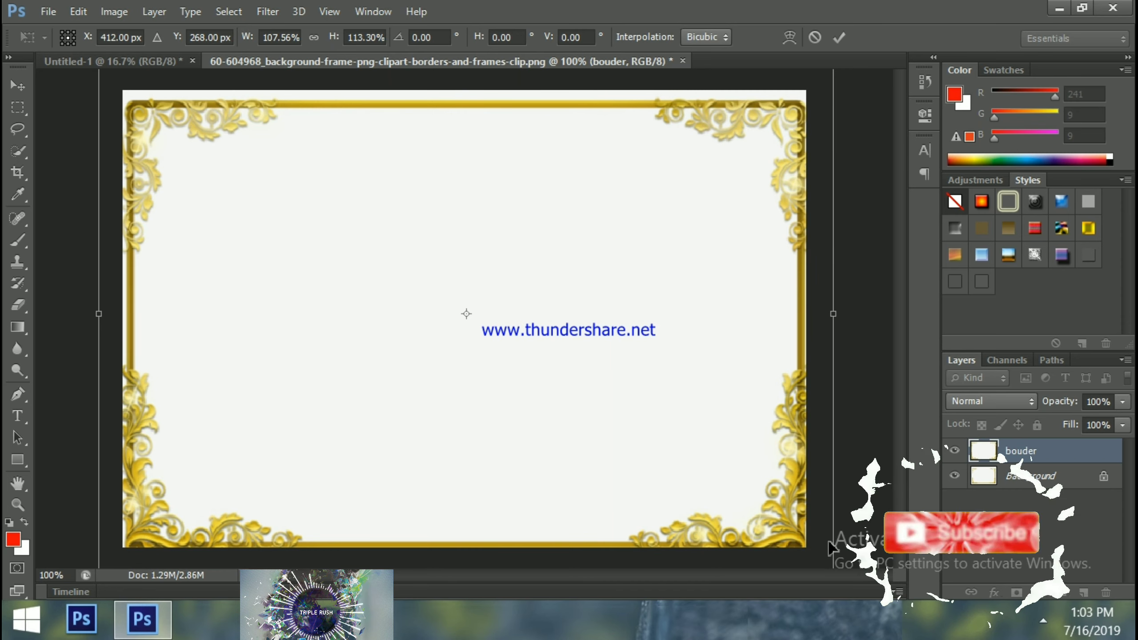
left_click_drag(751, 420, 756, 415)
key("Return")
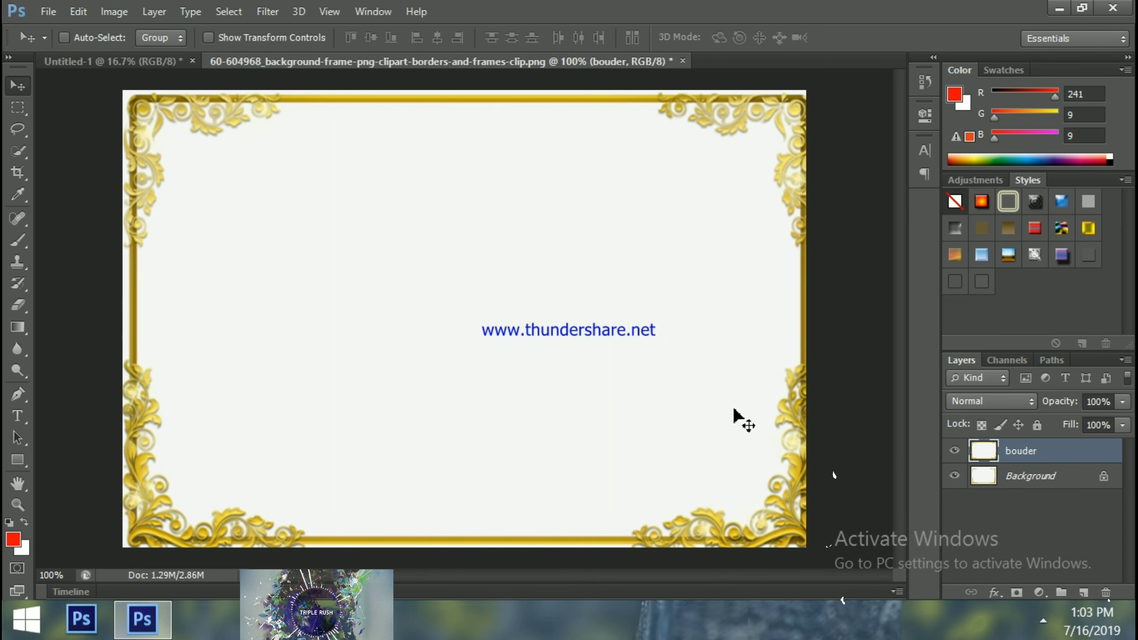
Select the bouder layer and nudge it two steps left, one up and one right
right_click(734, 411)
left_click(743, 424)
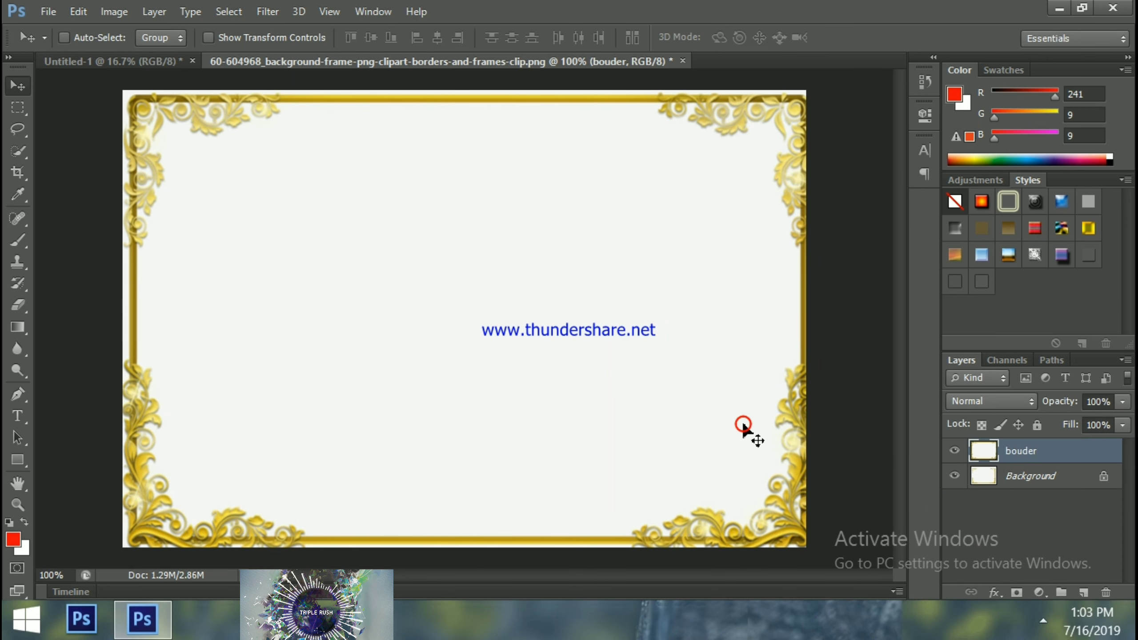
key("Left")
key("Left")
key("Left")
key("Left")
key("Left")
key("Left")
key("Left")
key("Left")
key("Left")
key("Left")
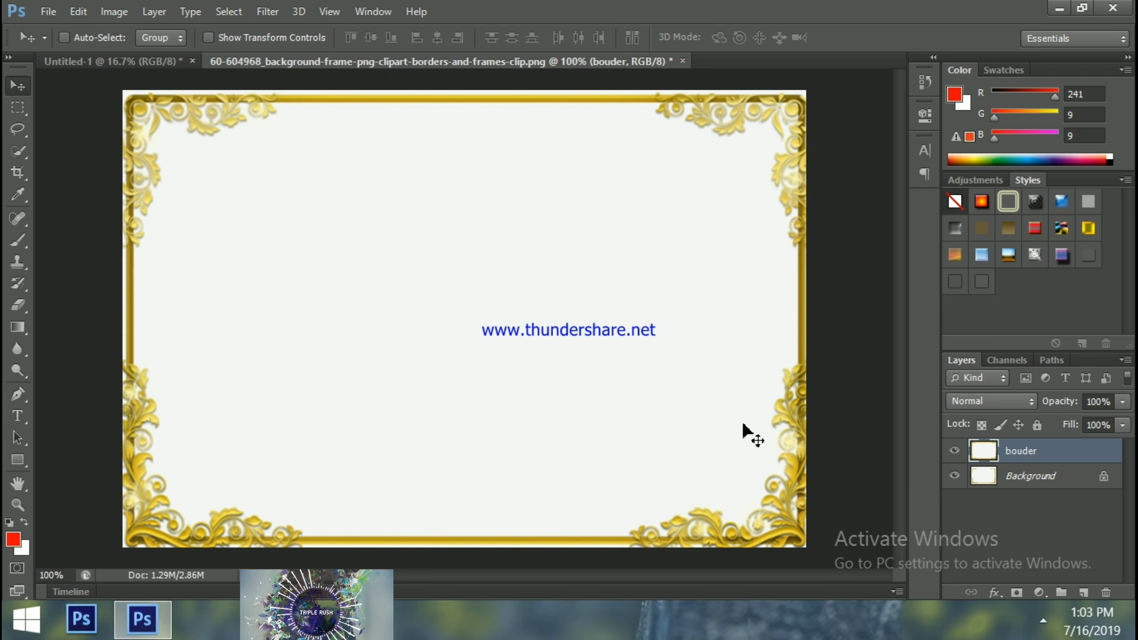
key("Left")
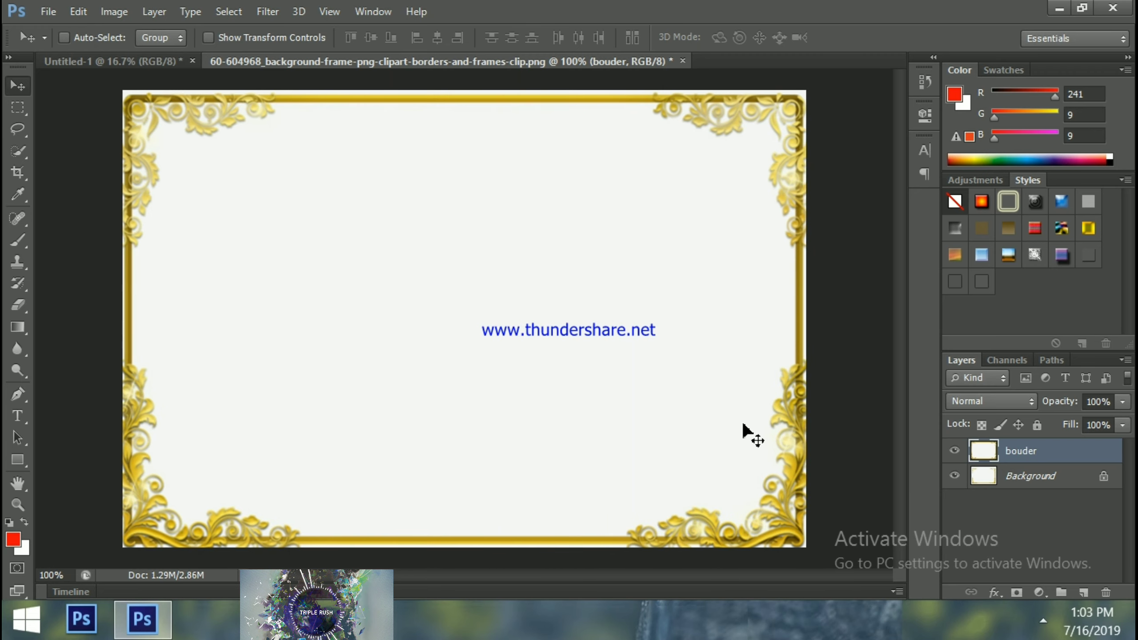
key("Up")
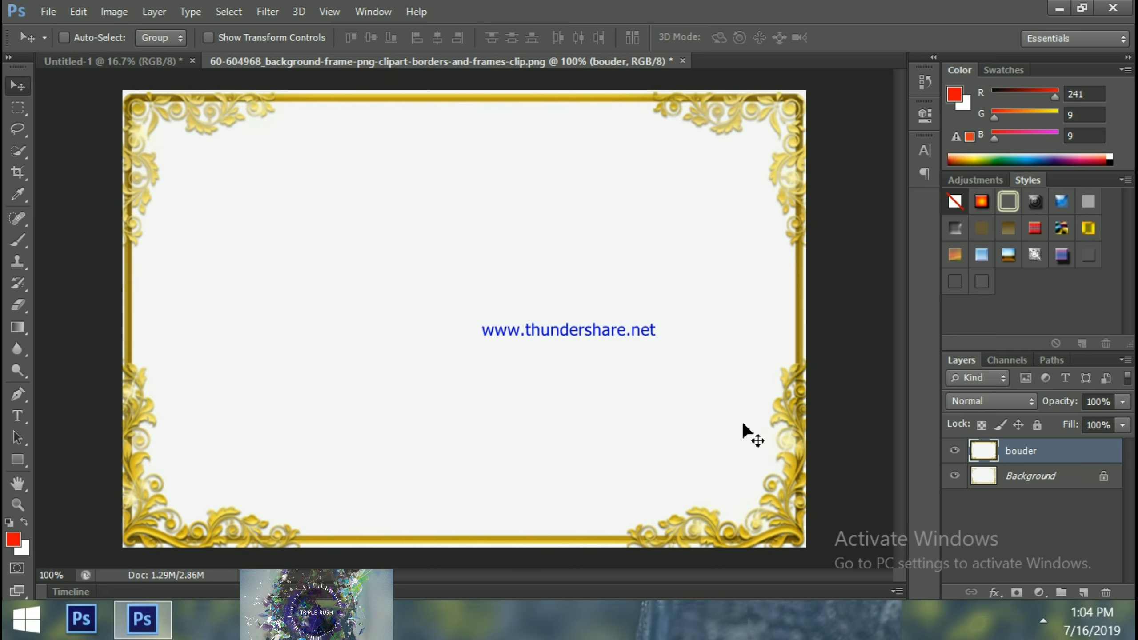
key("Right")
key("Right")
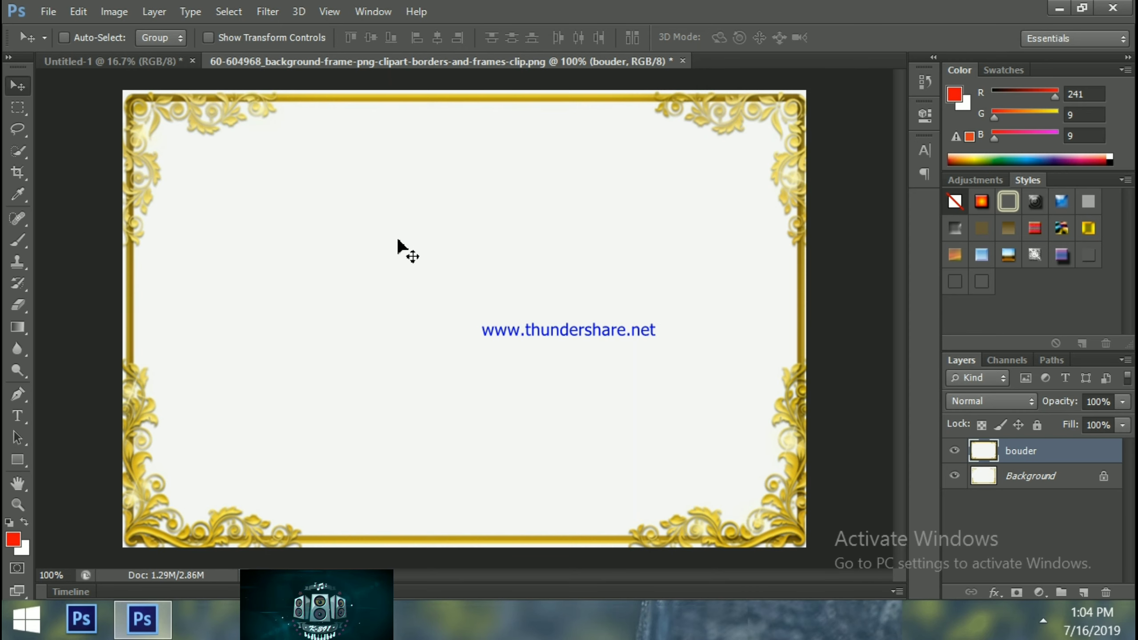
key("ctrl+o")
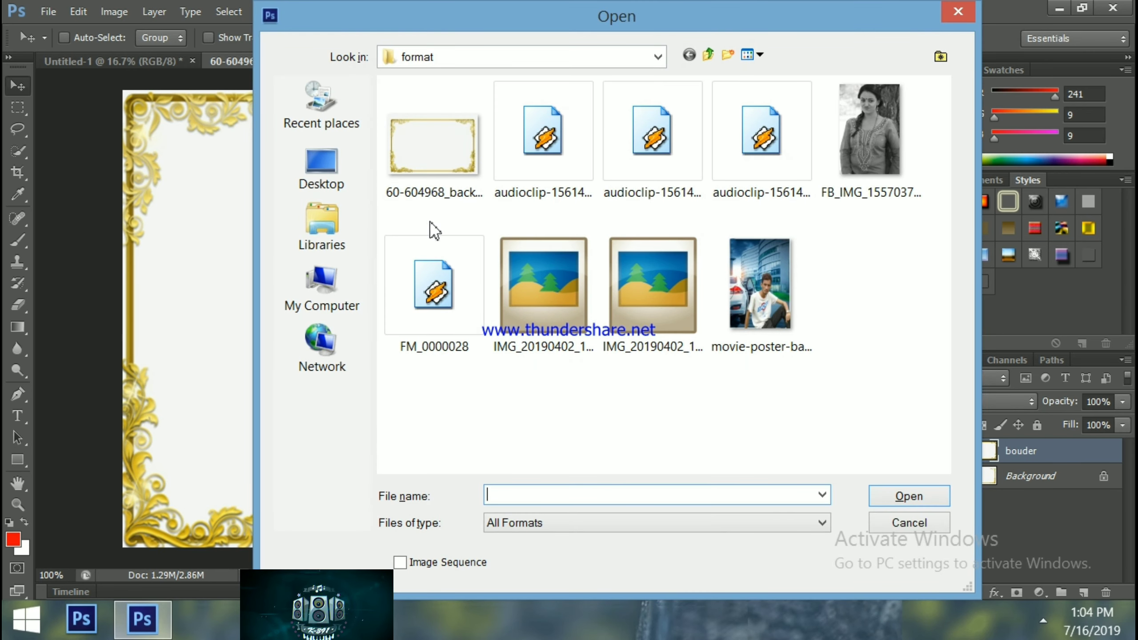
left_click(316, 188)
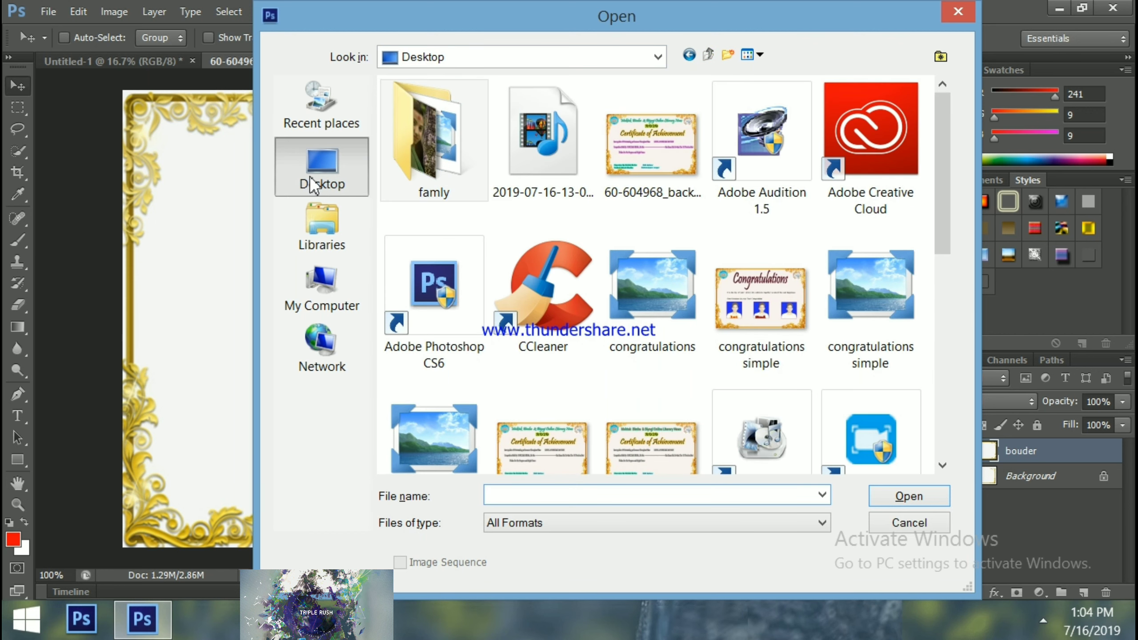
left_click(316, 247)
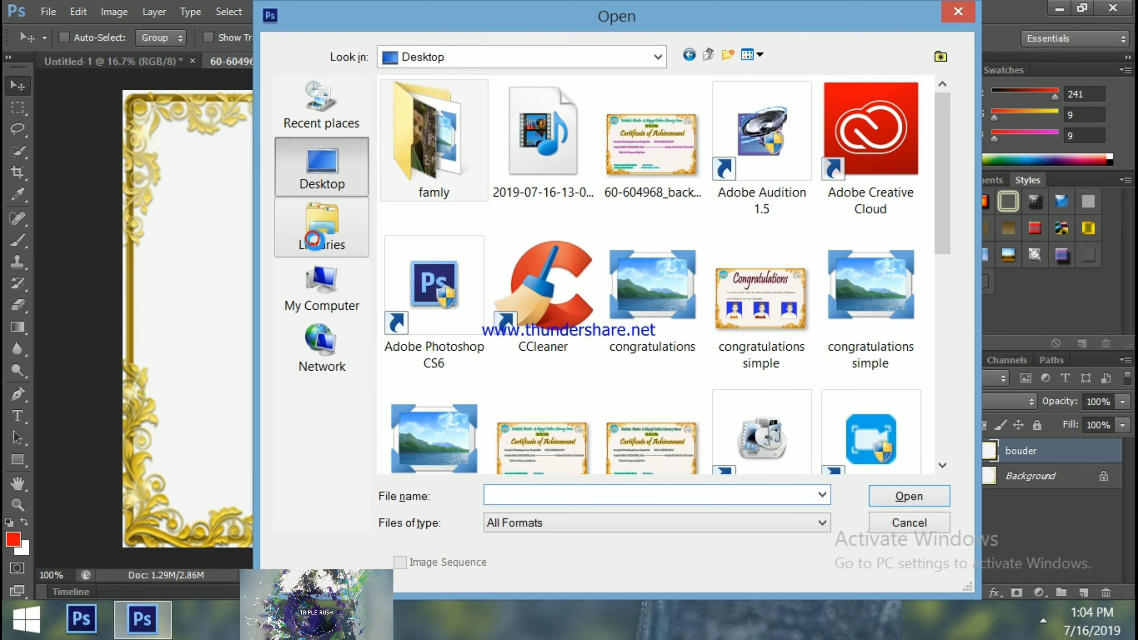
double_click(447, 178)
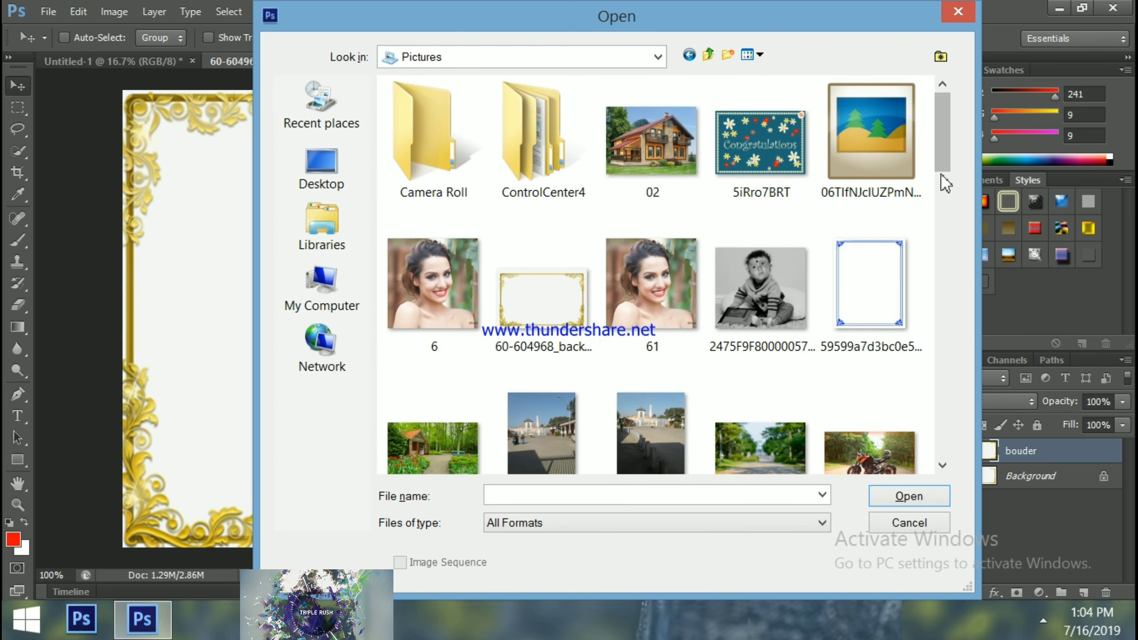
scroll(941, 179, "down", 5)
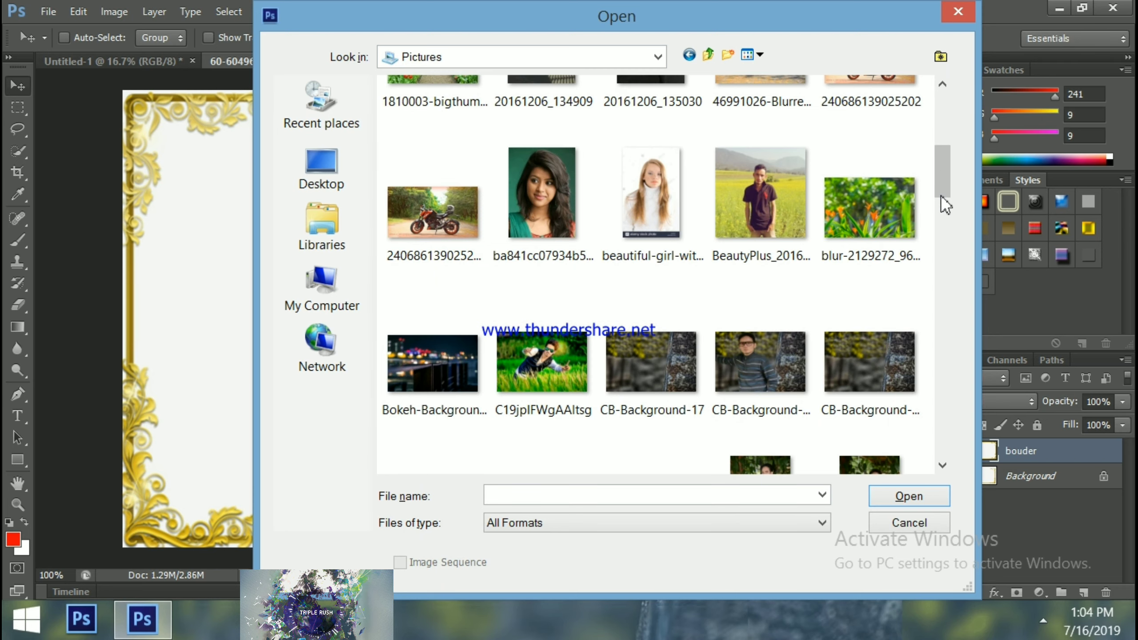
left_click_drag(941, 168, 941, 368)
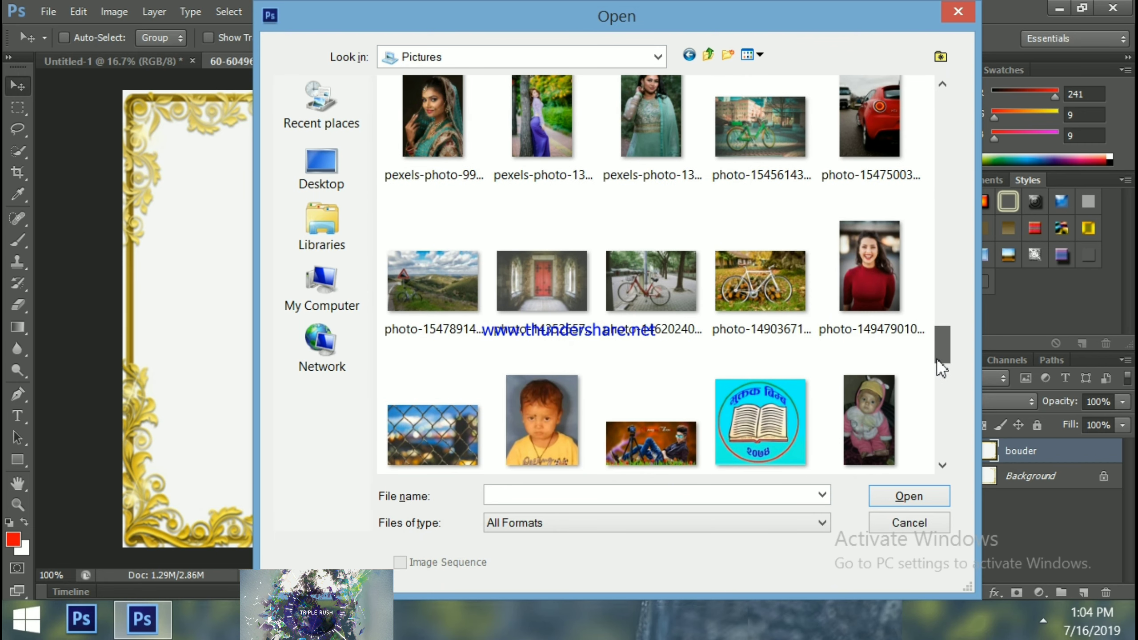
double_click(767, 448)
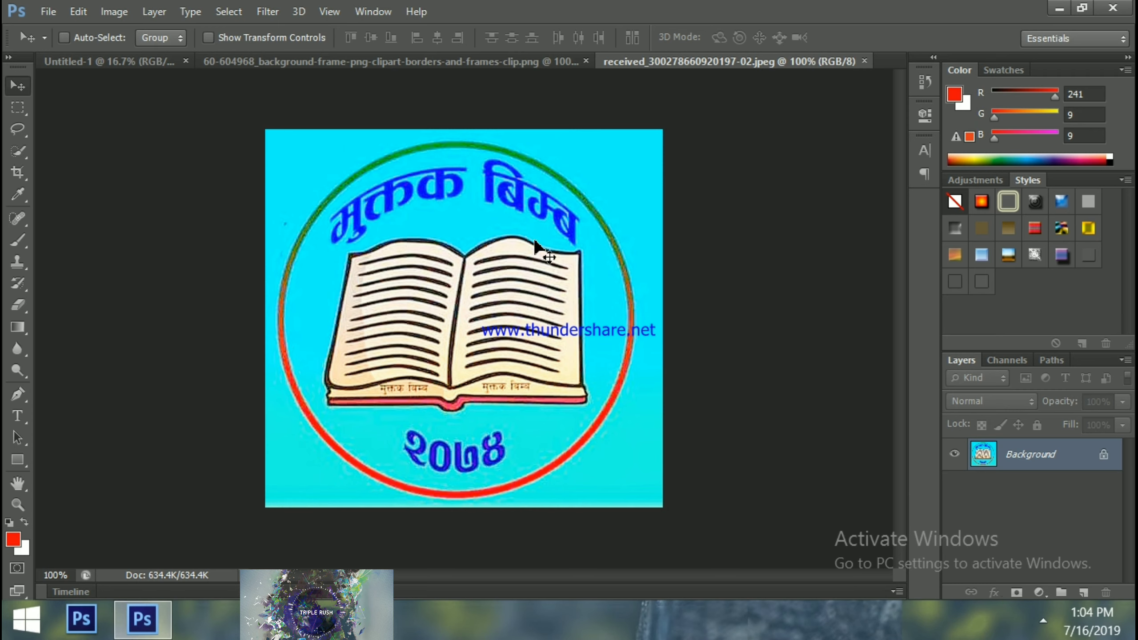
Trace the upper half of the logo's red-and-green ring with Pen tool anchor points
left_click(18, 393)
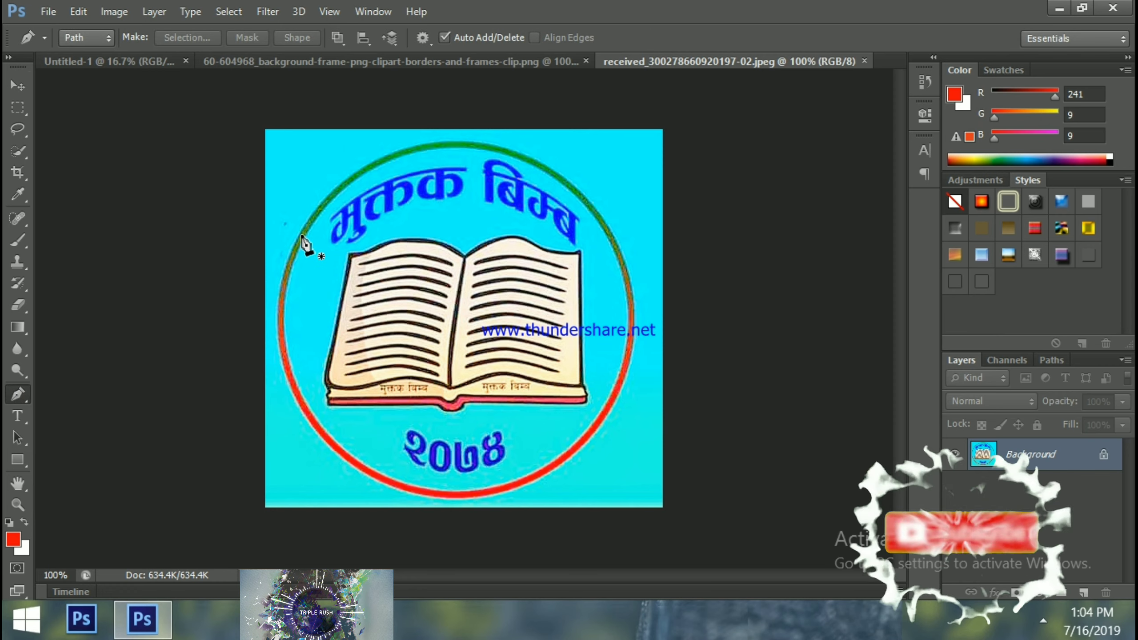
left_click(302, 235)
left_click_drag(331, 197, 437, 145)
left_click(476, 147)
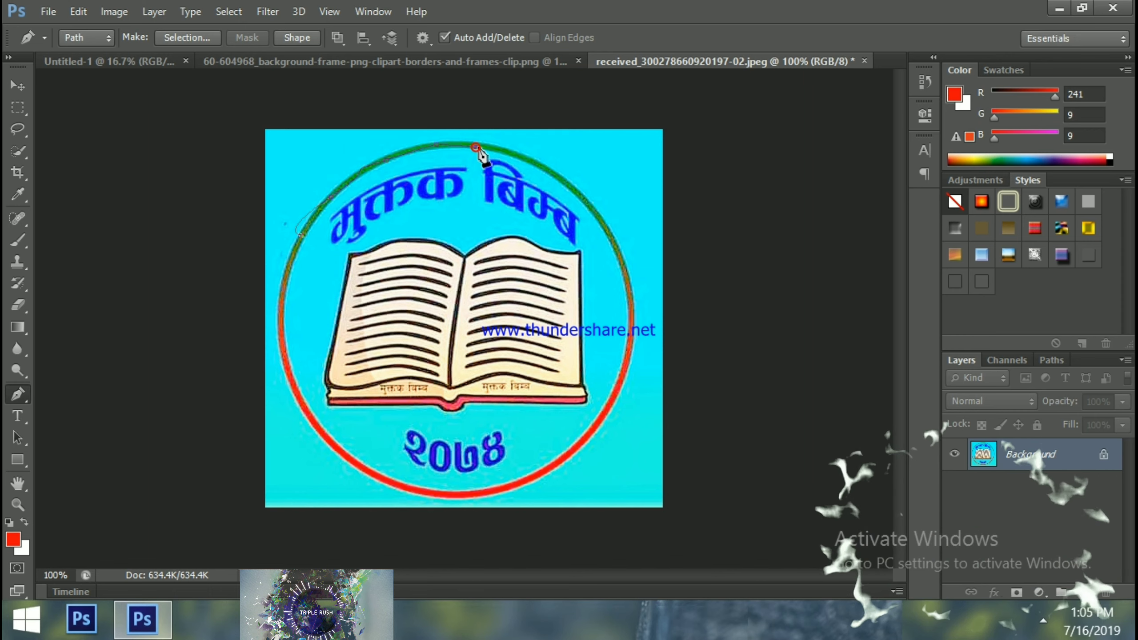
left_click(513, 154)
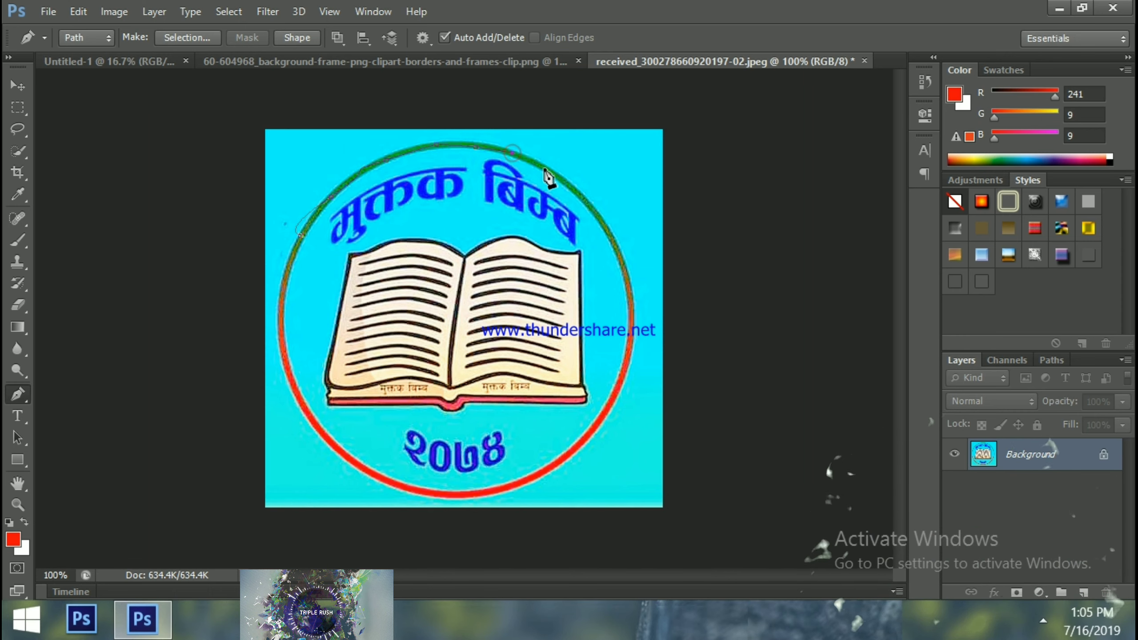
left_click(580, 196)
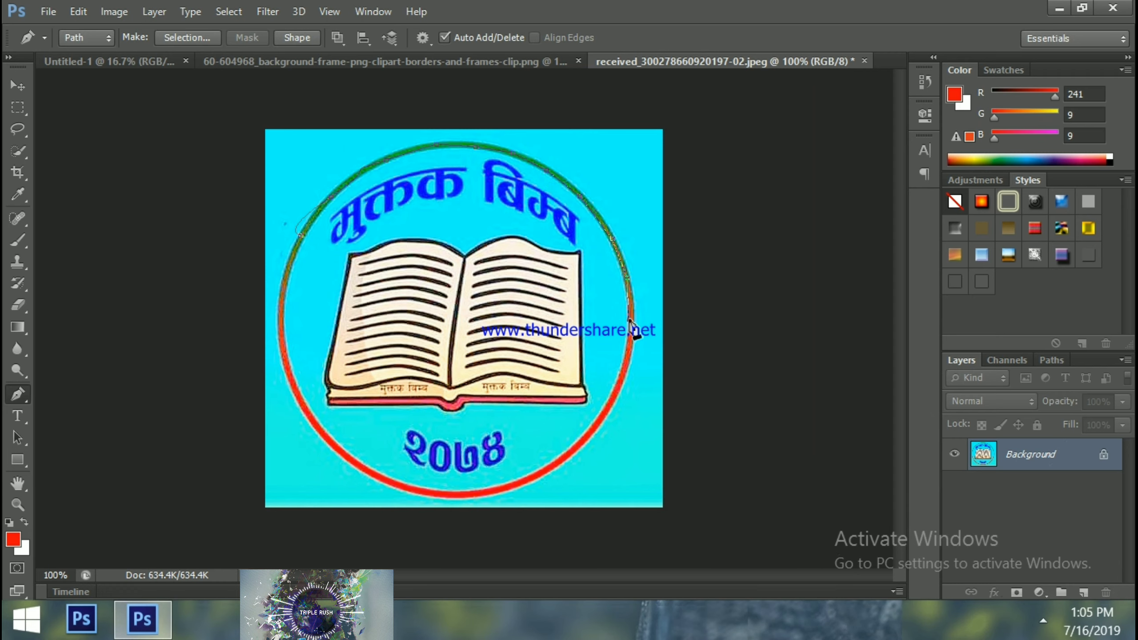
left_click(630, 351)
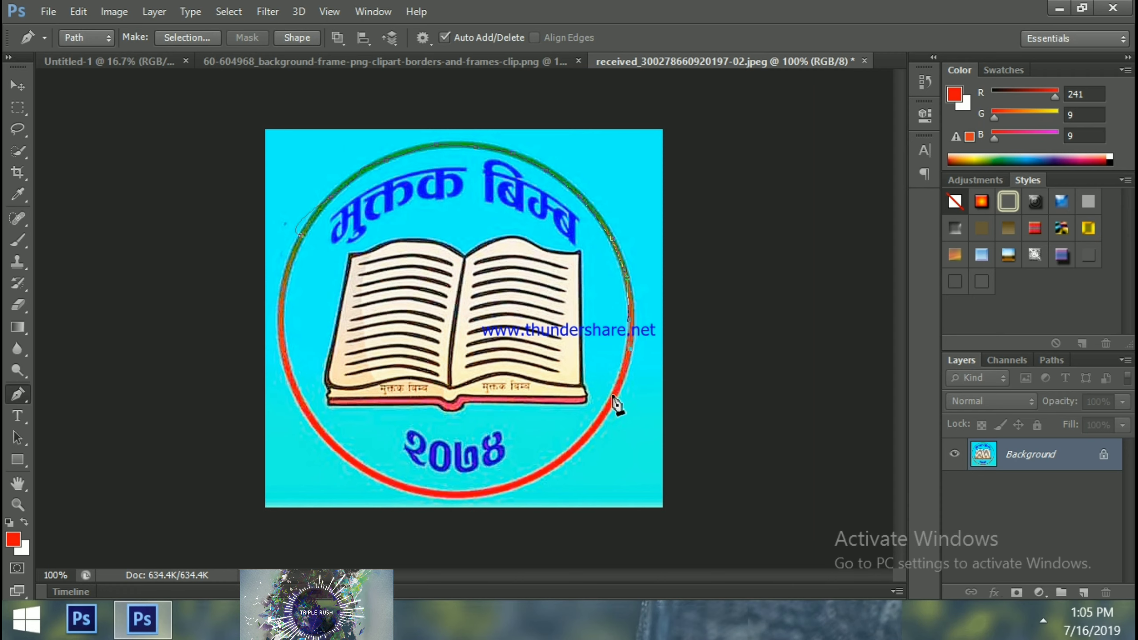
Close the path around the ring's lower half and convert it to a selection
left_click(579, 447)
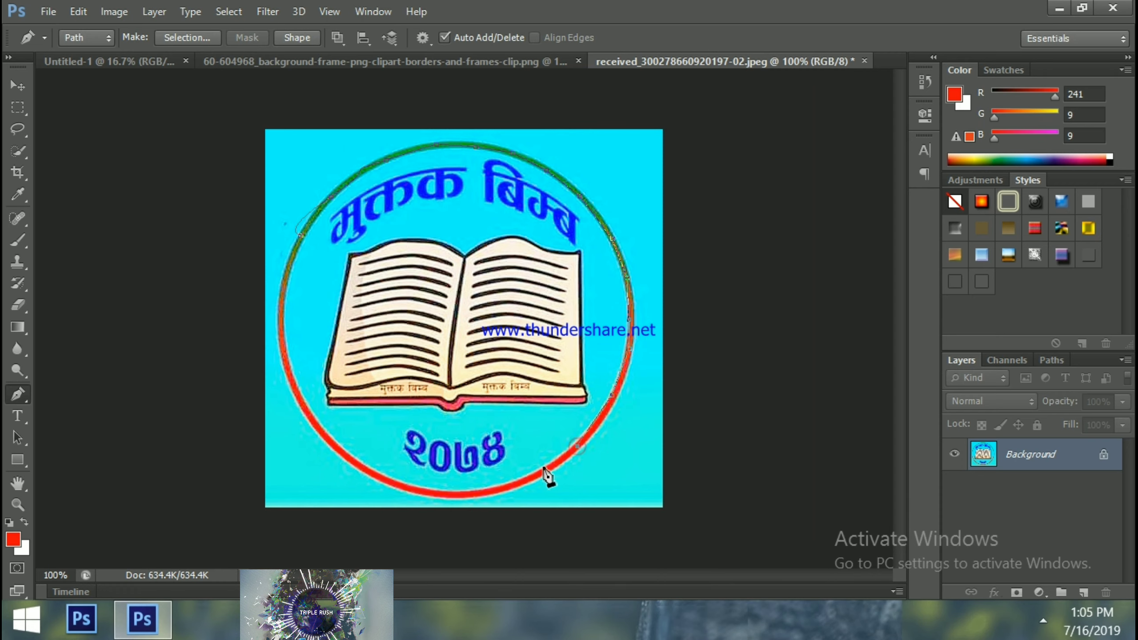
left_click(468, 497)
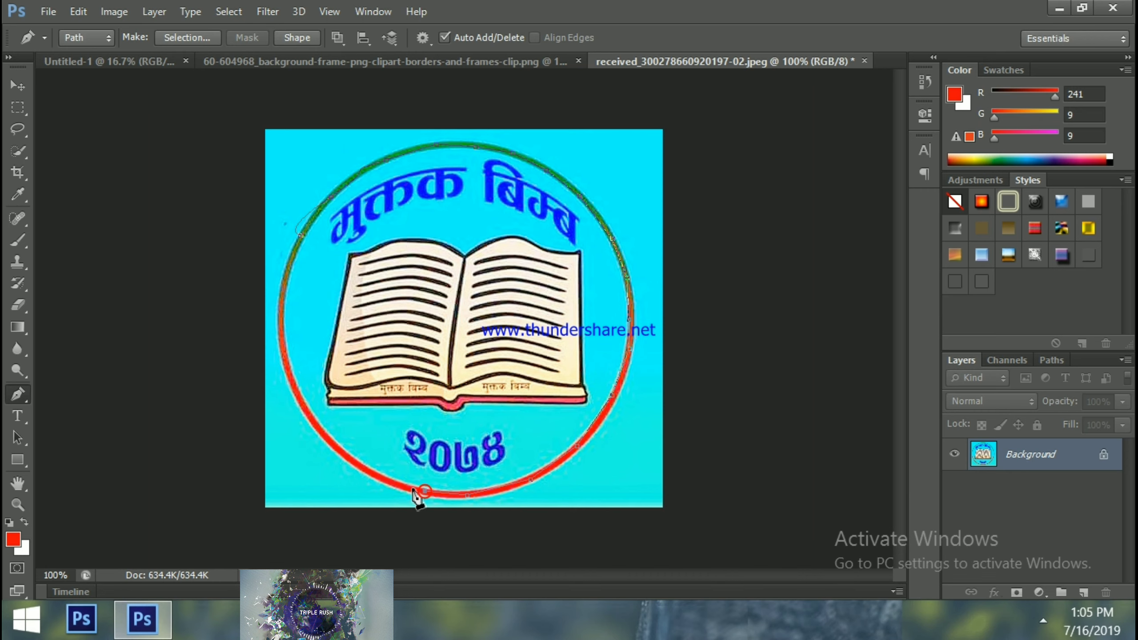
left_click(389, 482)
left_click(301, 408)
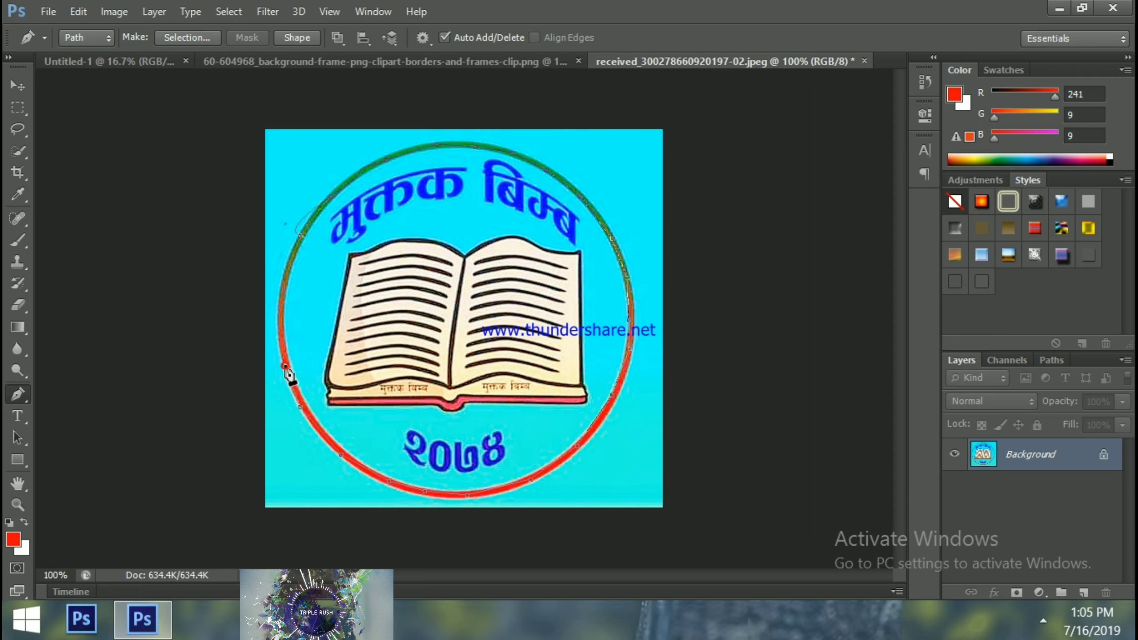
left_click(281, 305)
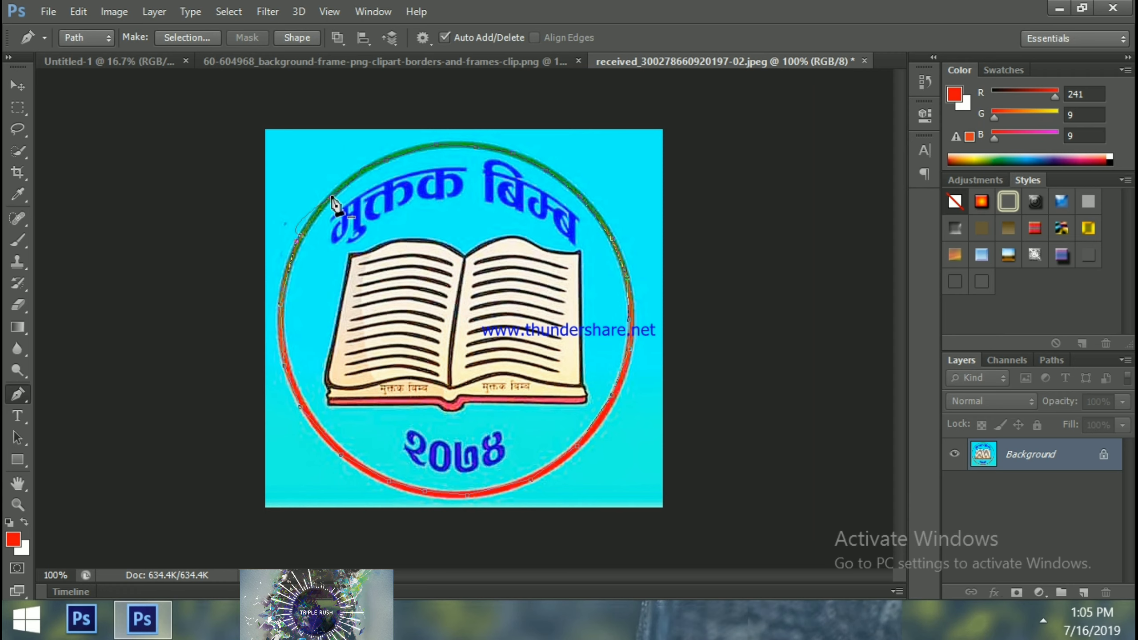
key("ctrl+Return")
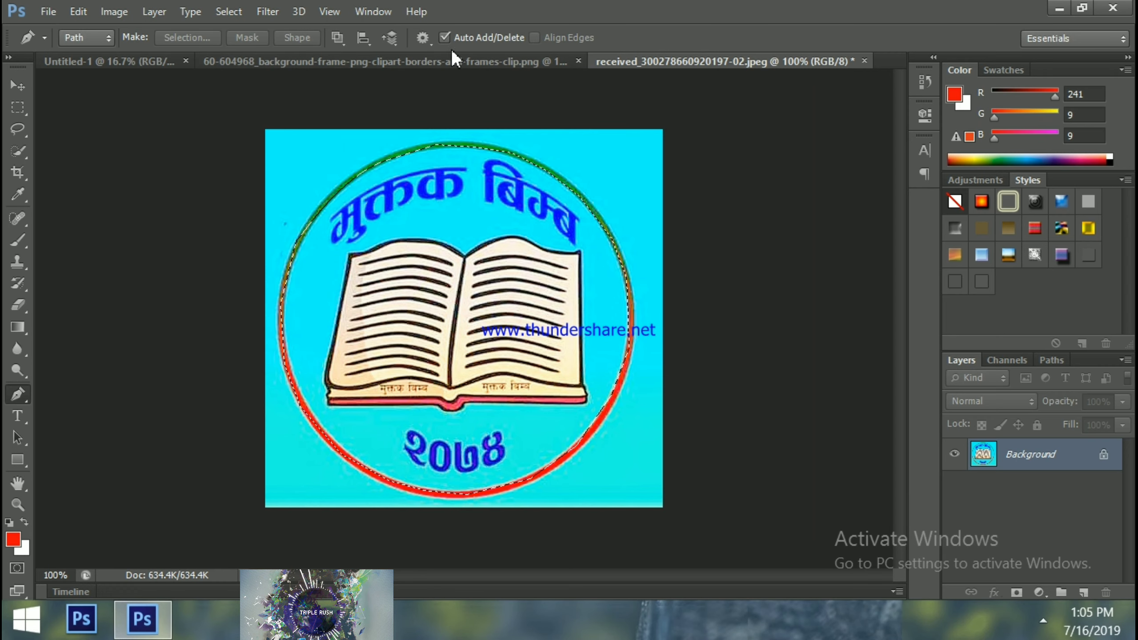
left_click(16, 86)
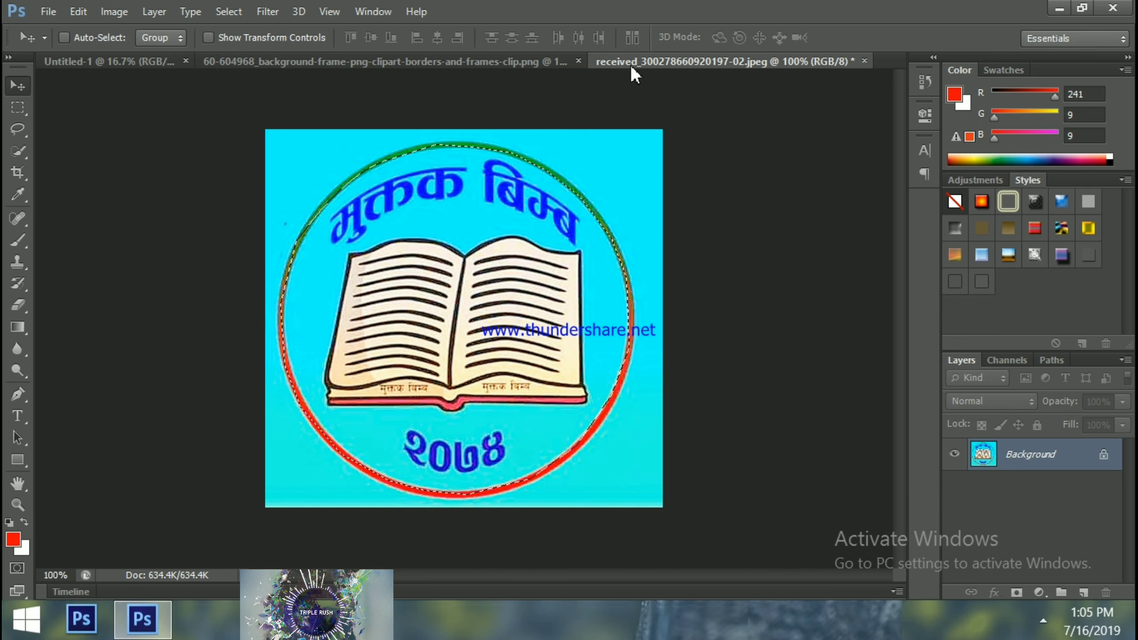
Drag the selected book logo onto the gold frame document as a new layer
left_click_drag(647, 61, 665, 88)
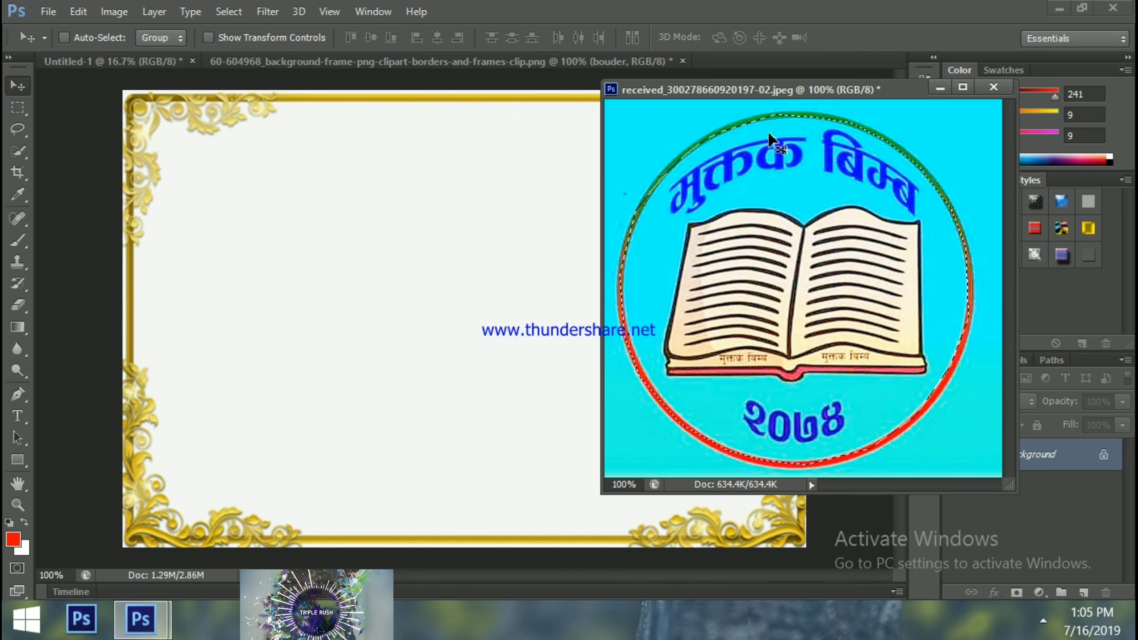
left_click_drag(782, 193, 431, 198)
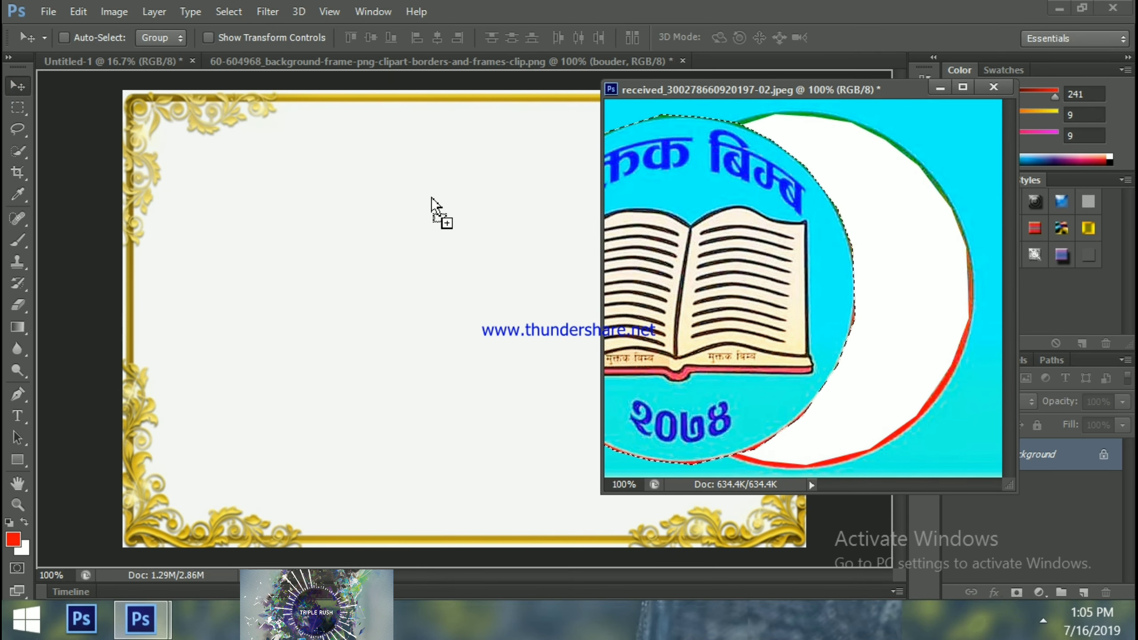
left_click_drag(280, 185, 279, 190)
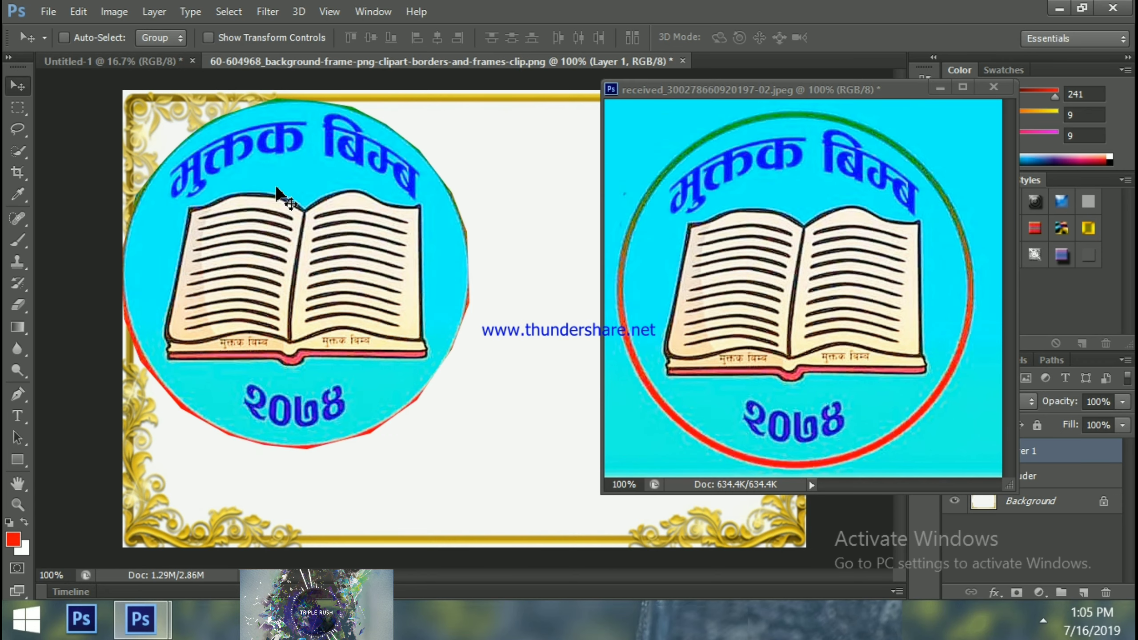
left_click(940, 88)
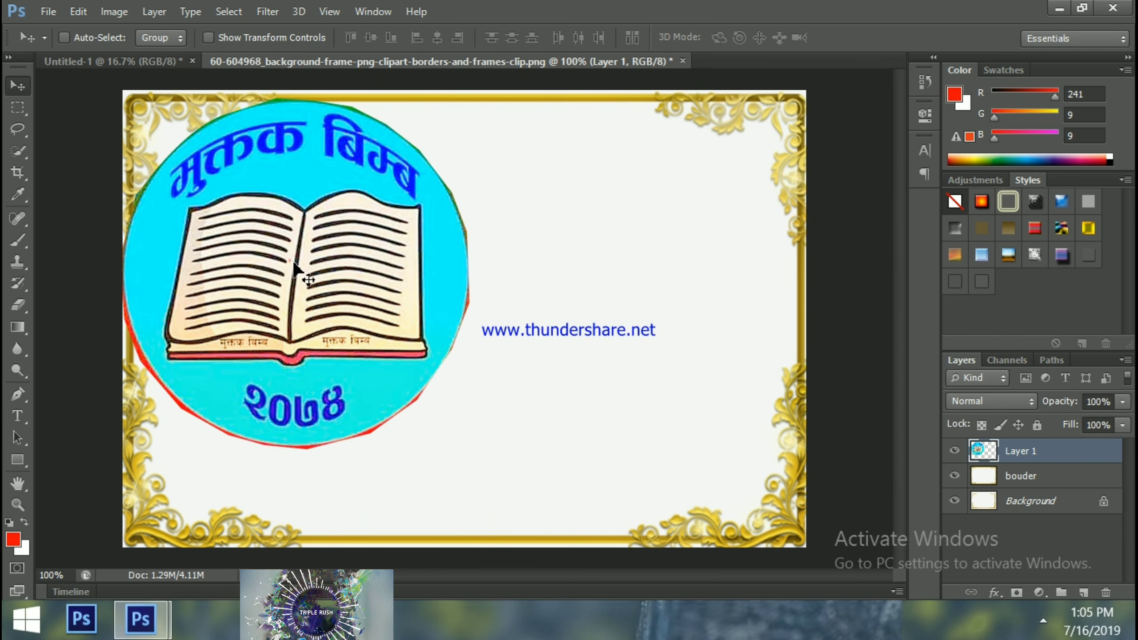
left_click_drag(290, 261, 348, 284)
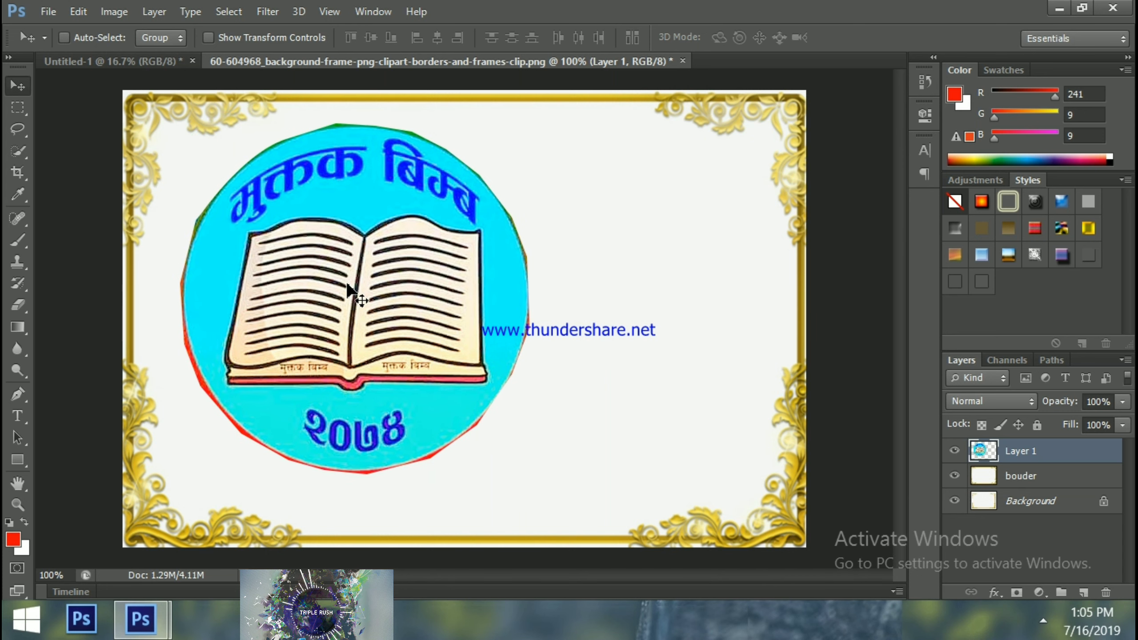
Scale the logo down to about half size and move it into the frame's upper-left corner
key("ctrl+t")
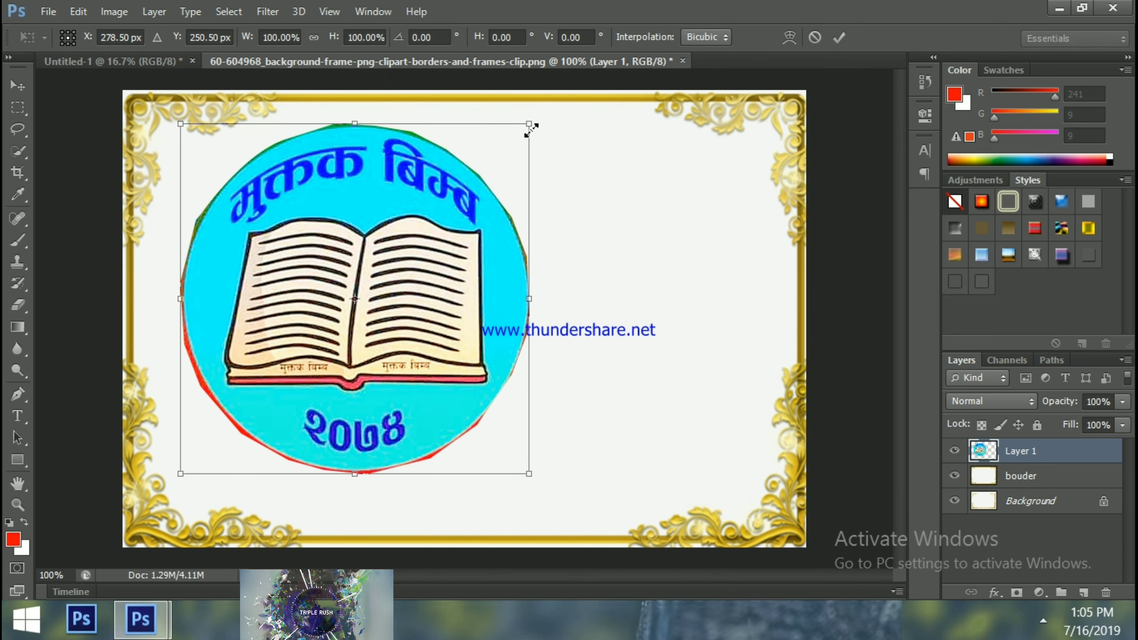
left_click_drag(530, 130, 464, 245)
right_click(449, 262)
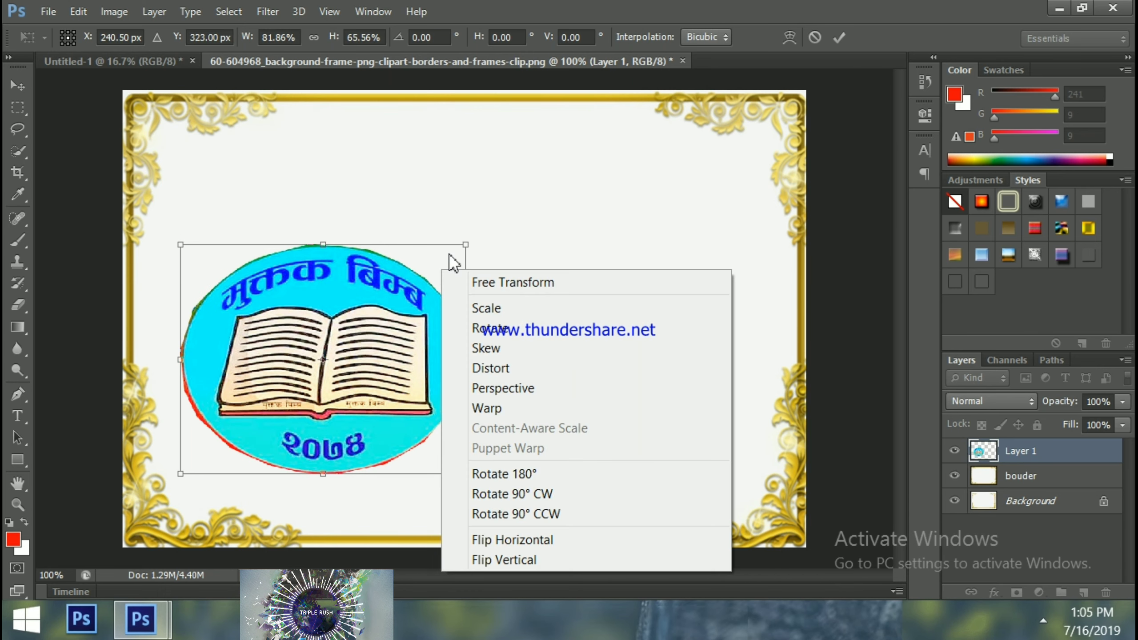
left_click(449, 251)
left_click_drag(466, 247, 284, 380)
key("Return")
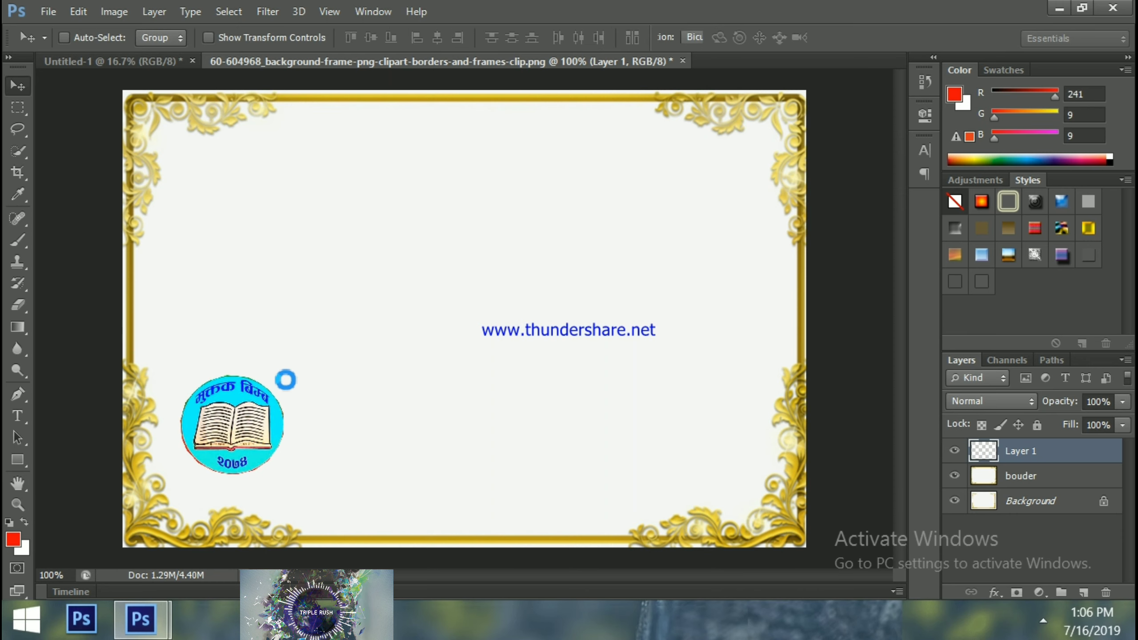
left_click_drag(239, 436, 228, 196)
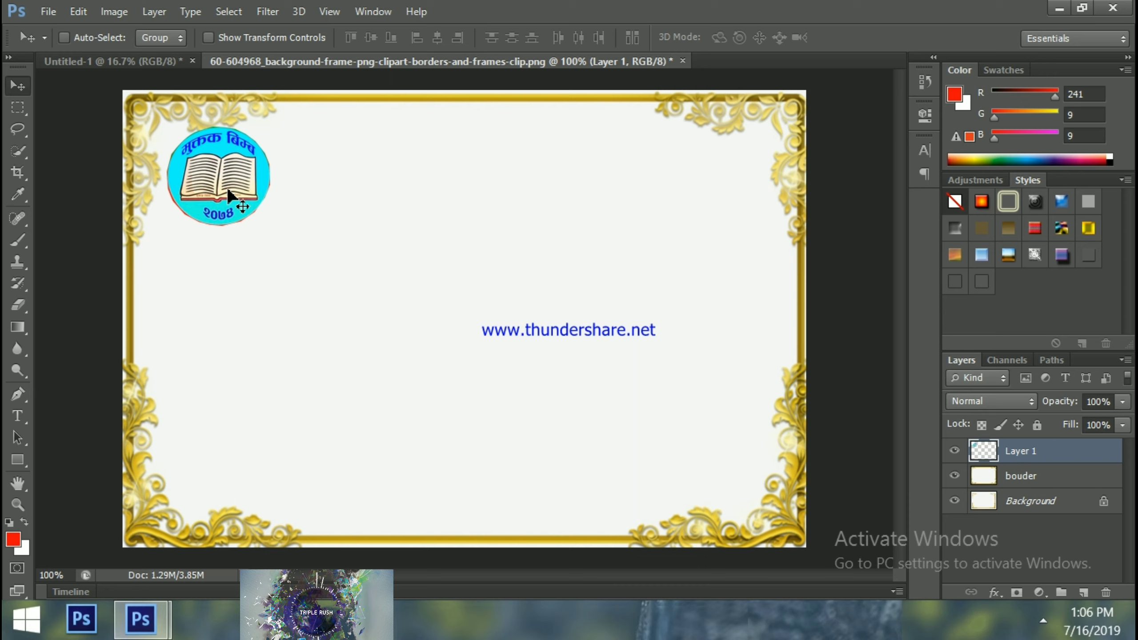
Delete the book logo layer and open the radio logo received_1327505854020569.jpeg
key("Delete")
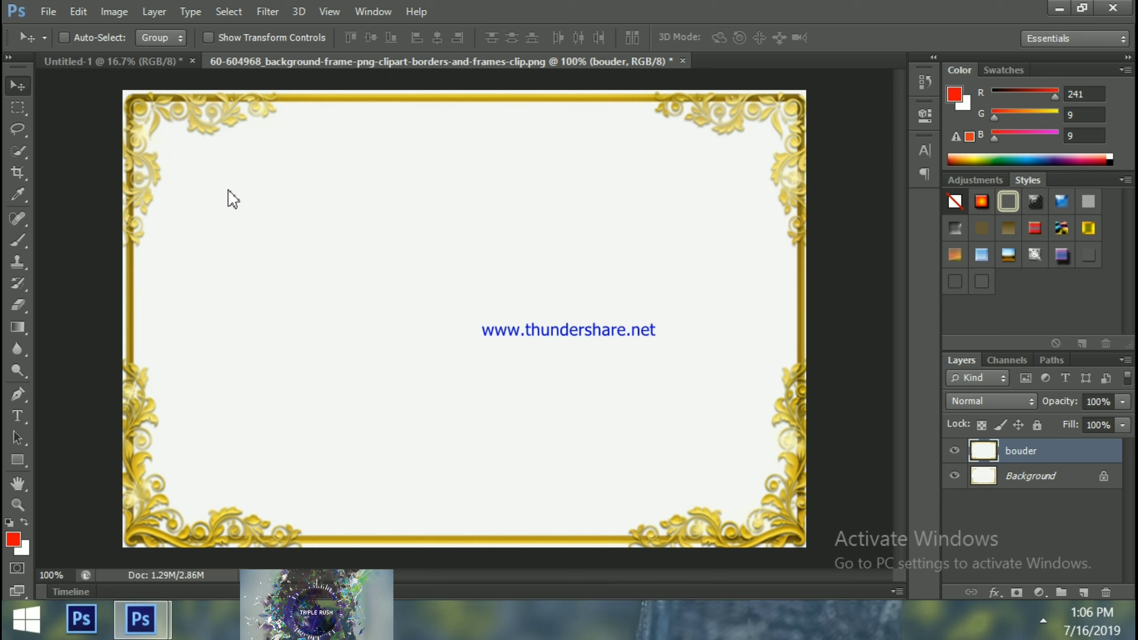
key("ctrl+o")
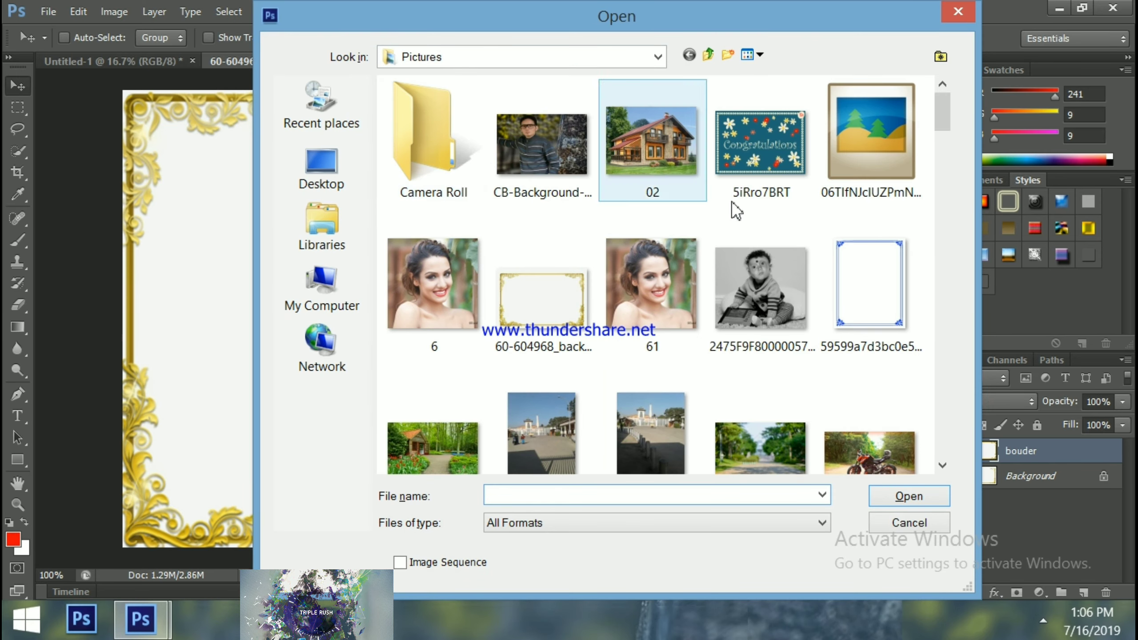
left_click_drag(942, 111, 966, 406)
double_click(887, 314)
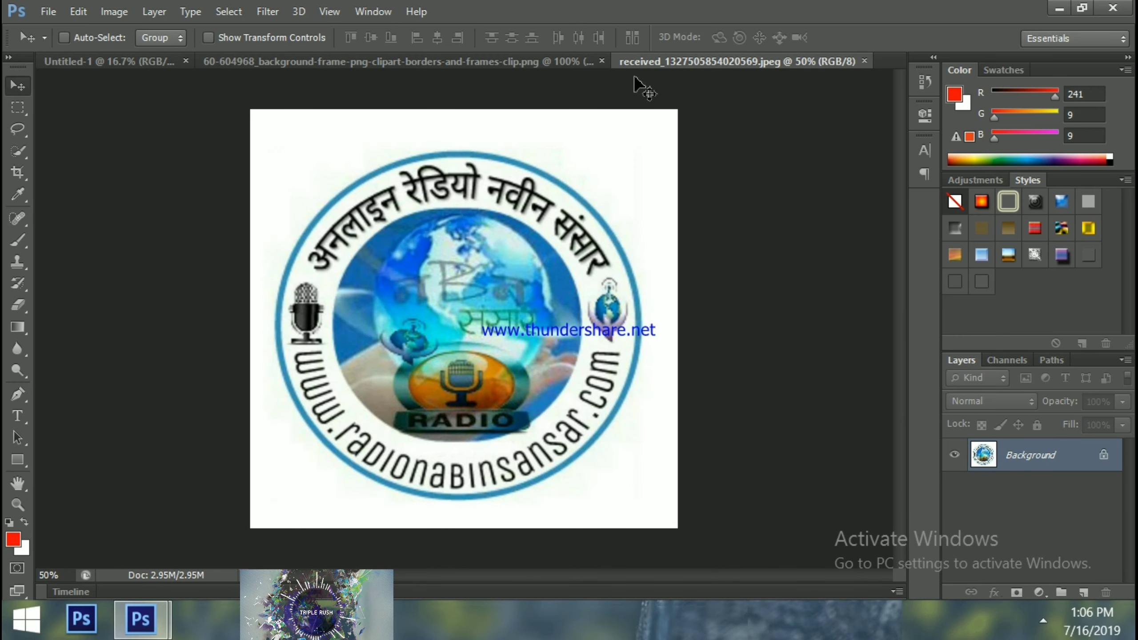
Copy the round radio logo from its own document onto the gold frame as Layer 1
left_click_drag(653, 62, 643, 101)
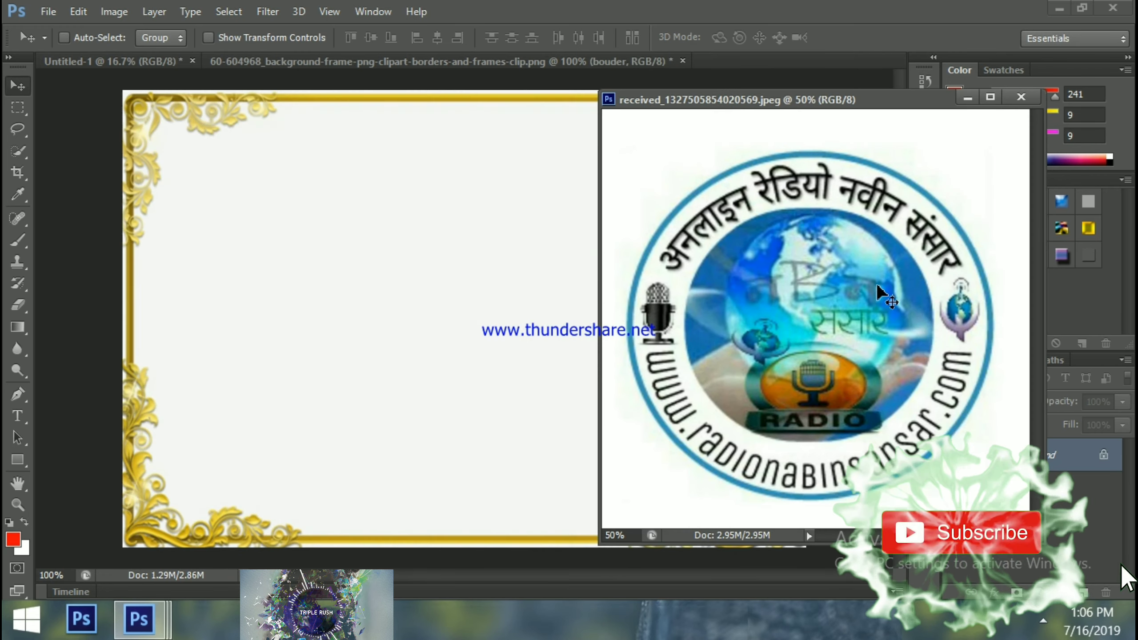
left_click_drag(926, 326, 433, 275)
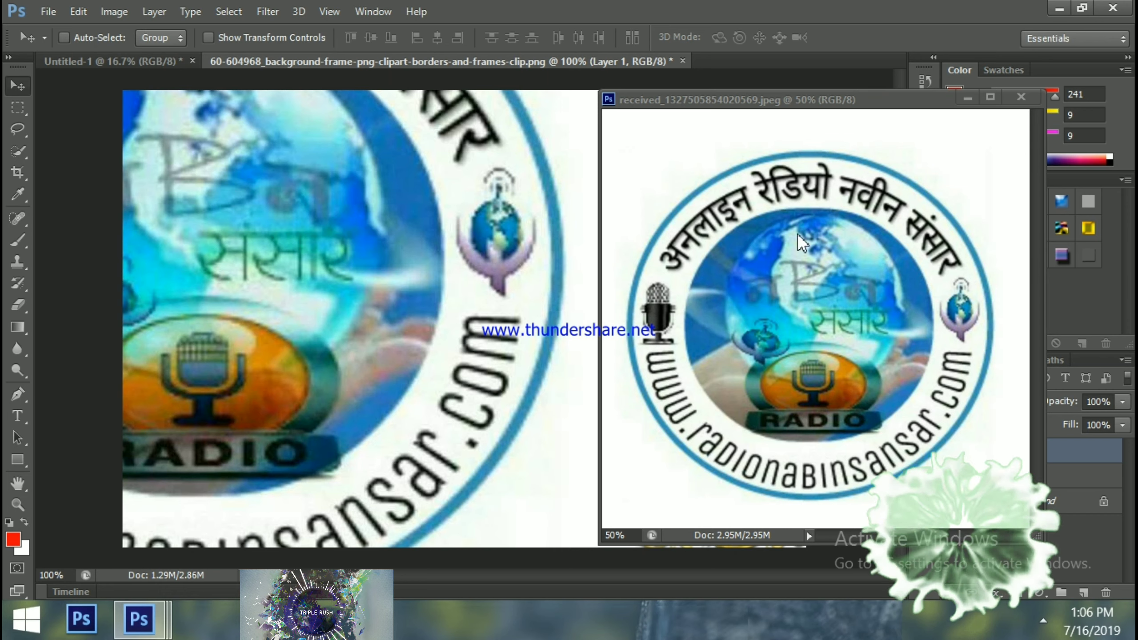
left_click(966, 98)
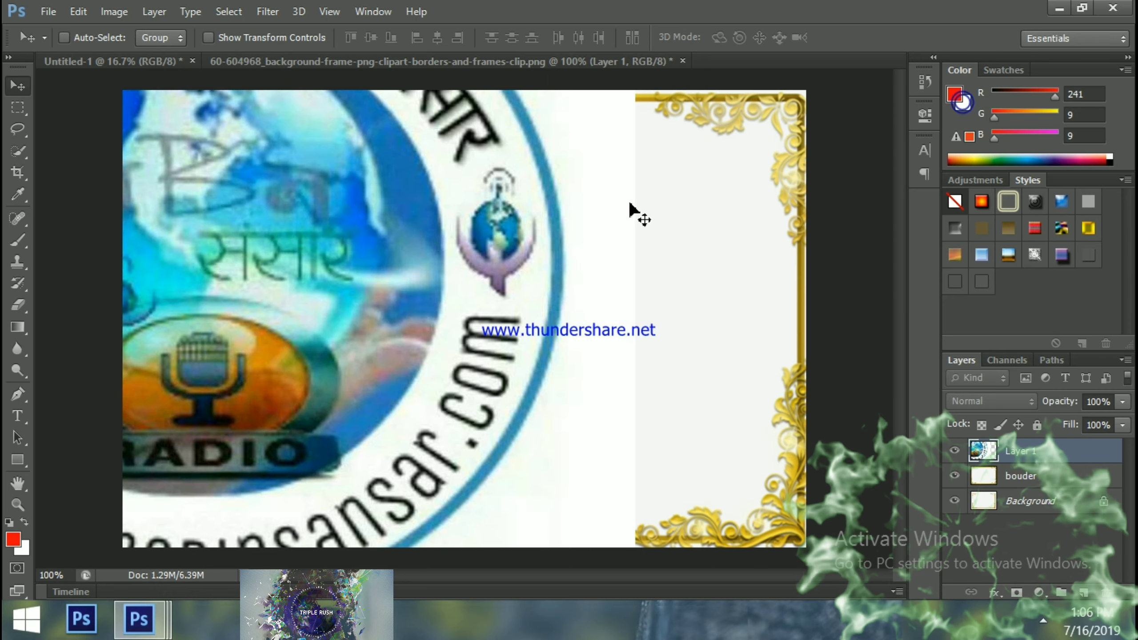
left_click_drag(490, 242, 656, 440)
Free-transform the radio logo down to about half its height over the frame
key("ctrl+t")
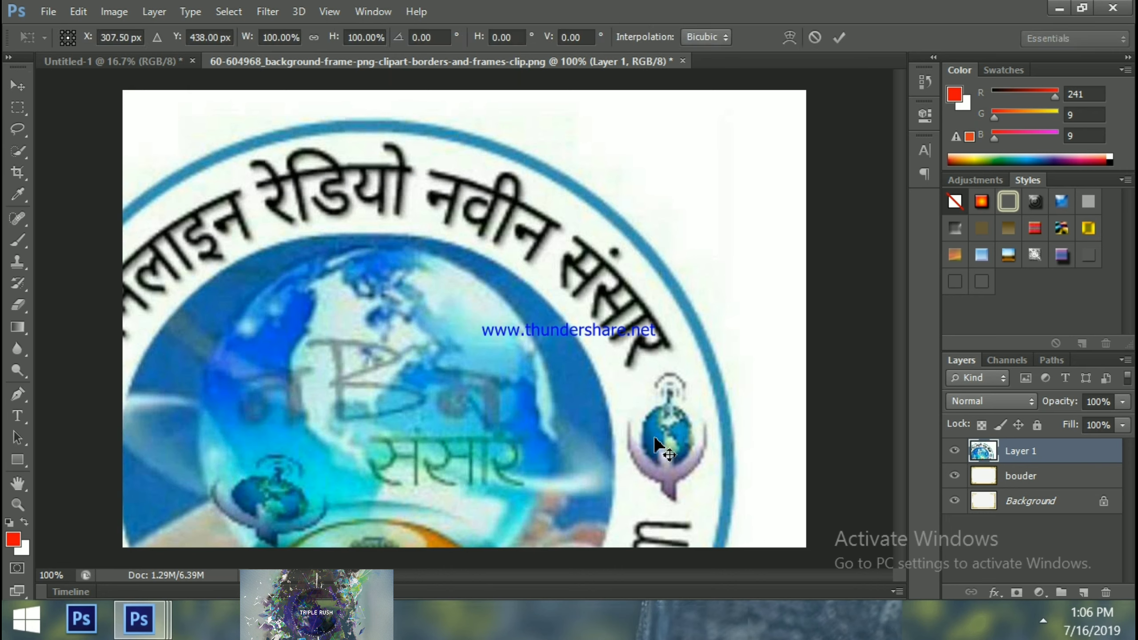
left_click_drag(731, 102, 394, 432)
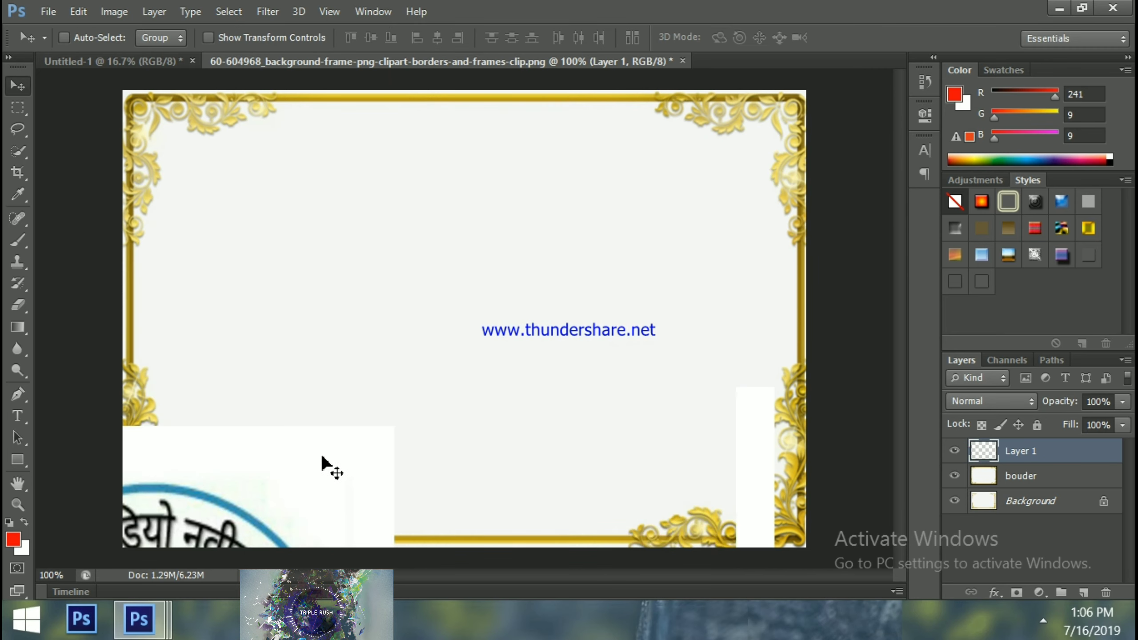
left_click_drag(321, 457, 321, 454)
left_click_drag(277, 492, 531, 220)
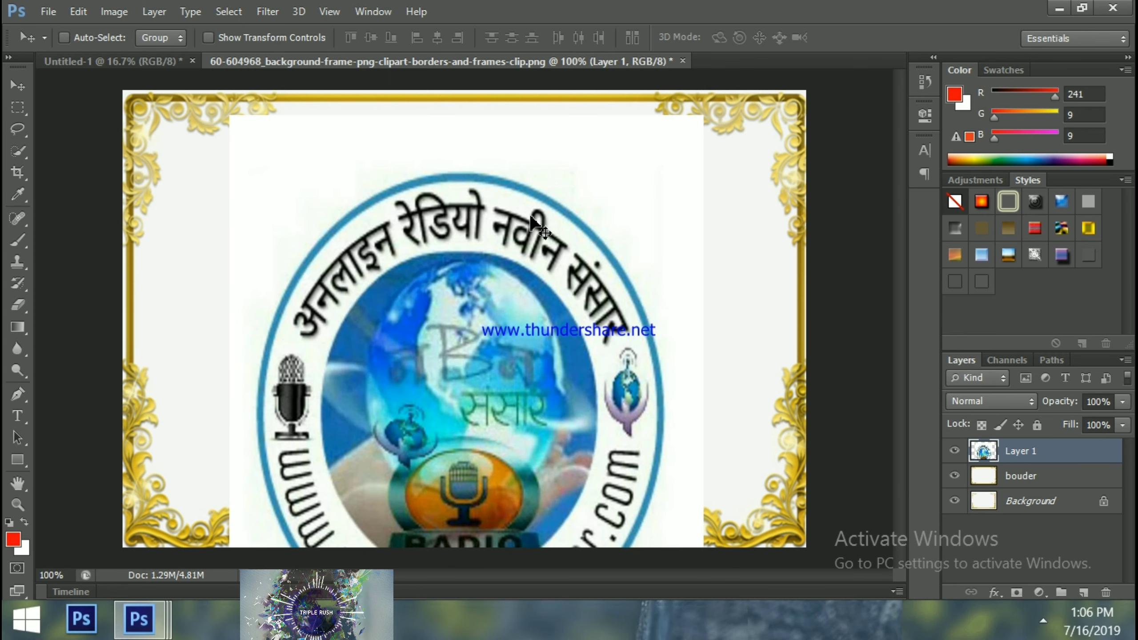
key("ctrl+t")
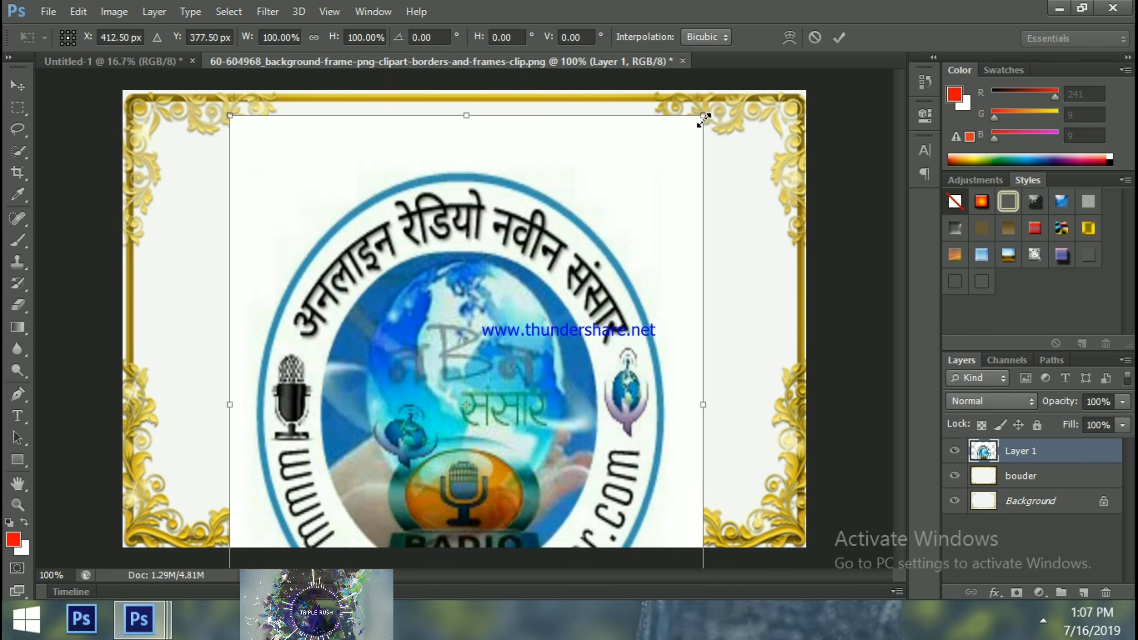
left_click_drag(703, 117, 699, 169)
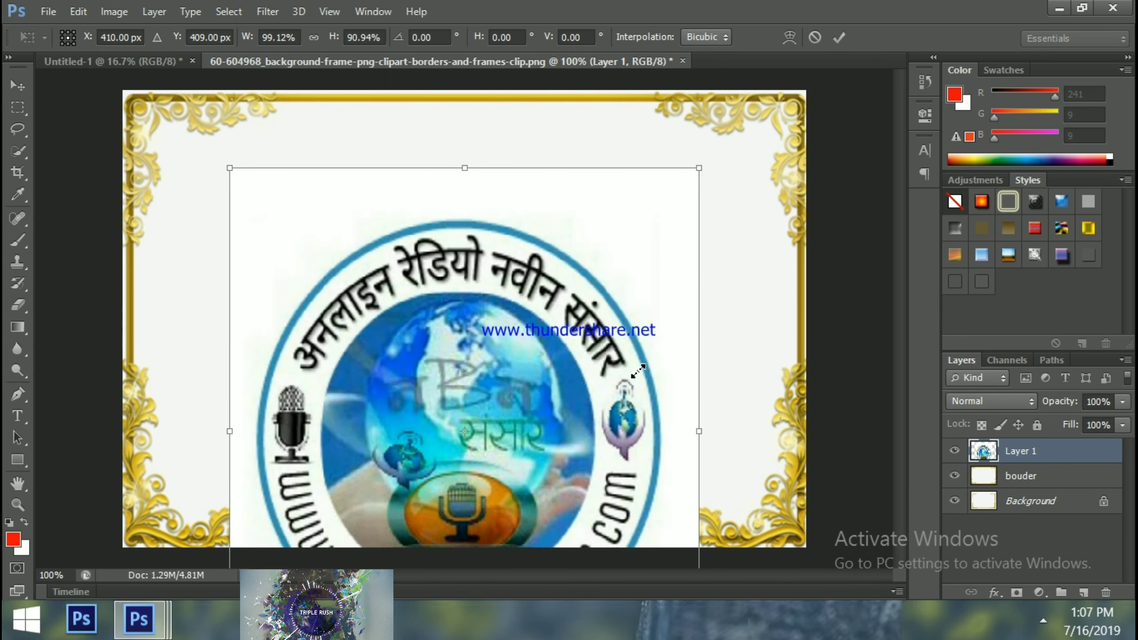
right_click(627, 385)
left_click(615, 211)
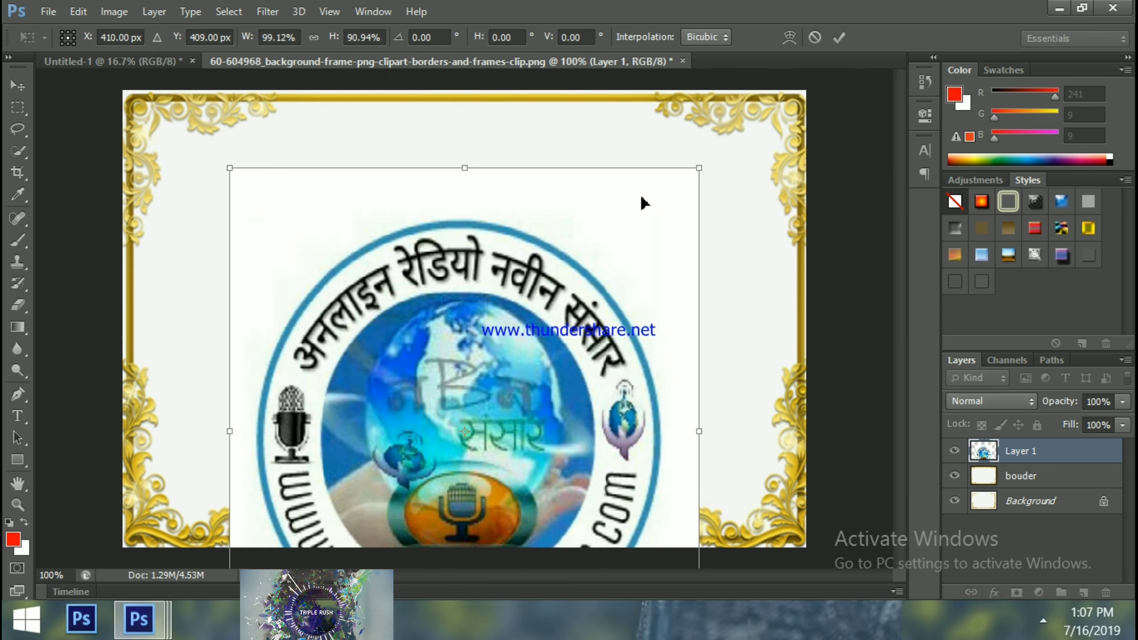
left_click_drag(699, 168, 603, 414)
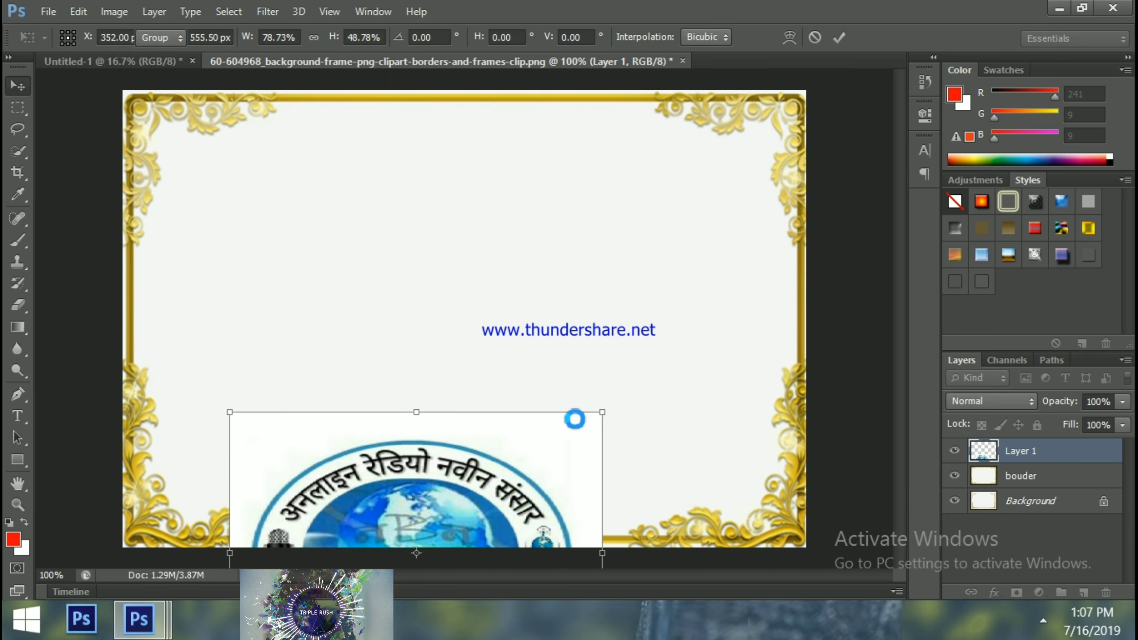
key("Return")
Shrink the logo further into a small round badge and move it to the top edge
left_click_drag(415, 417, 407, 255)
key("ctrl+t")
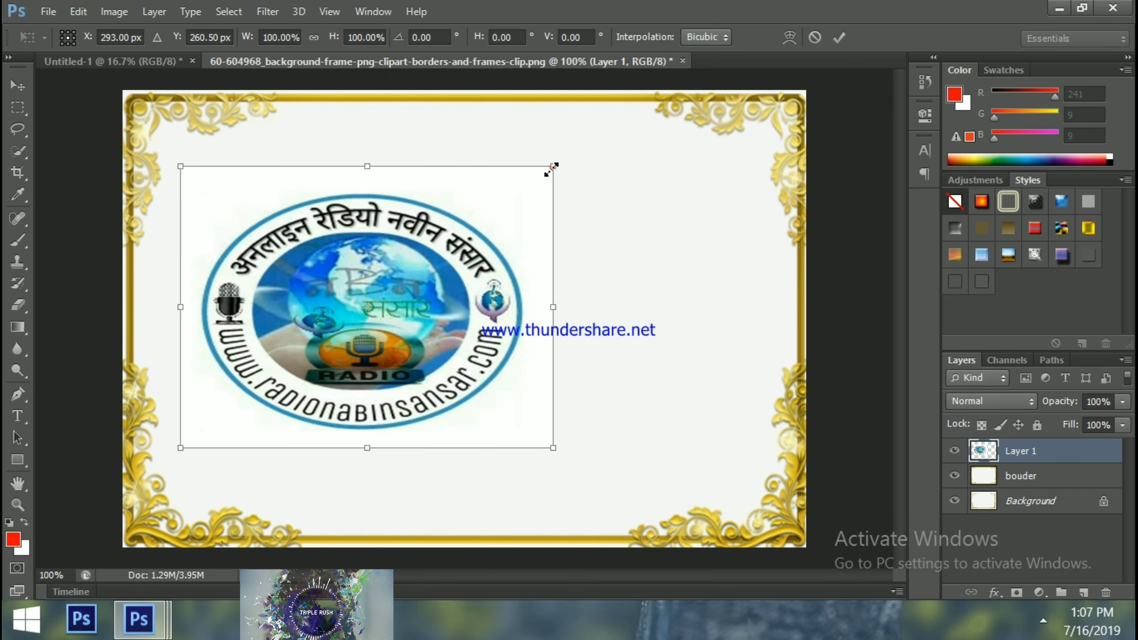
left_click_drag(552, 168, 276, 371)
right_click(260, 373)
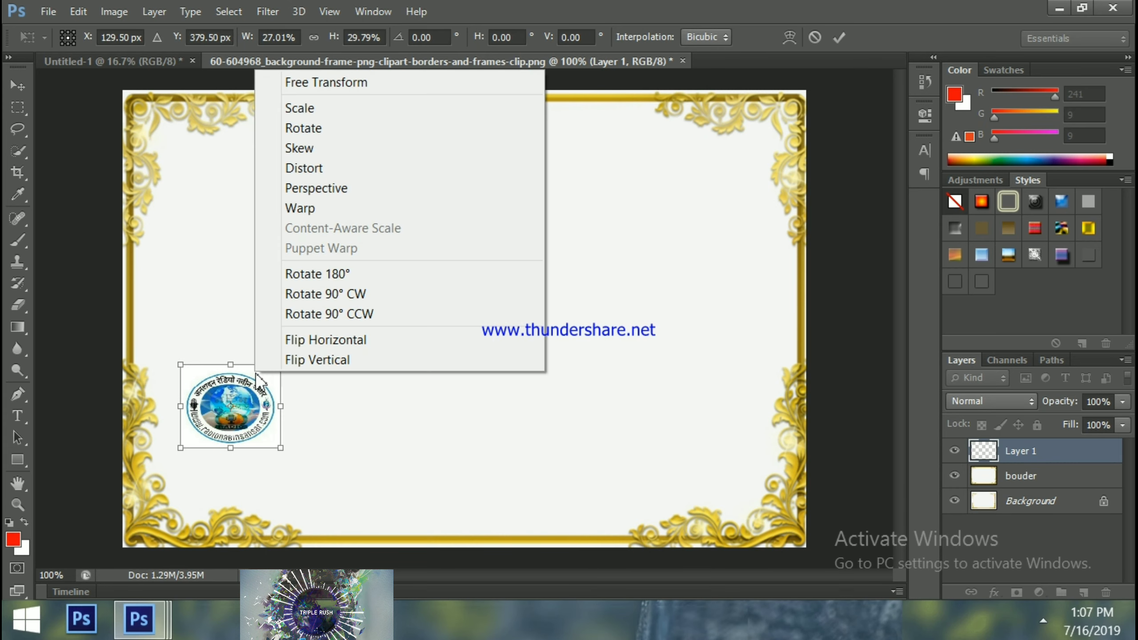
left_click(258, 378)
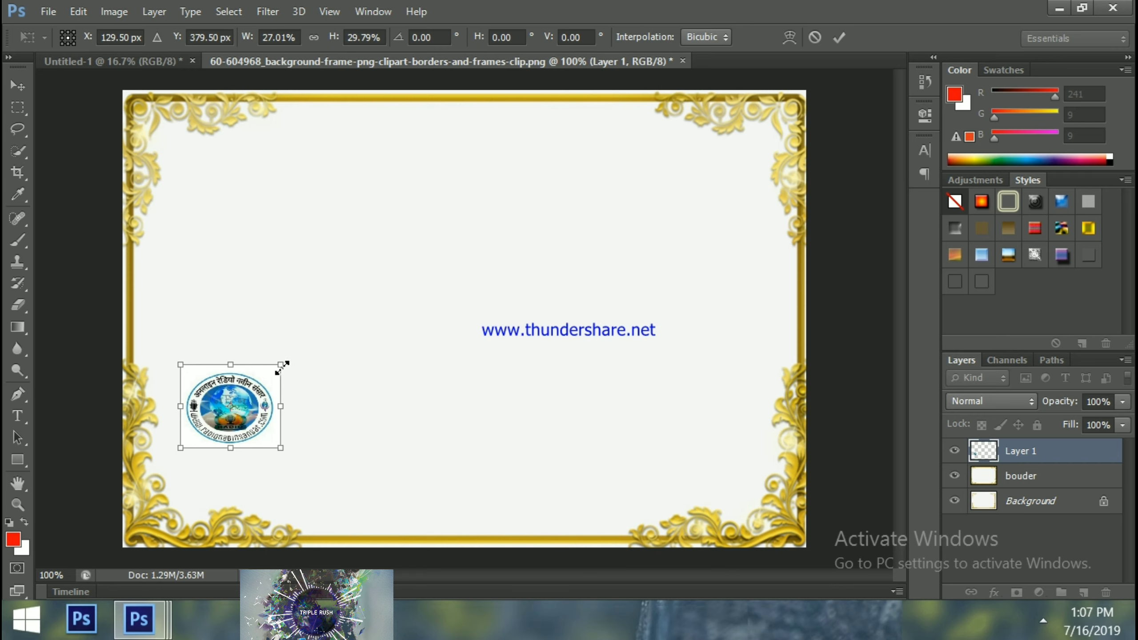
left_click_drag(281, 365, 259, 368)
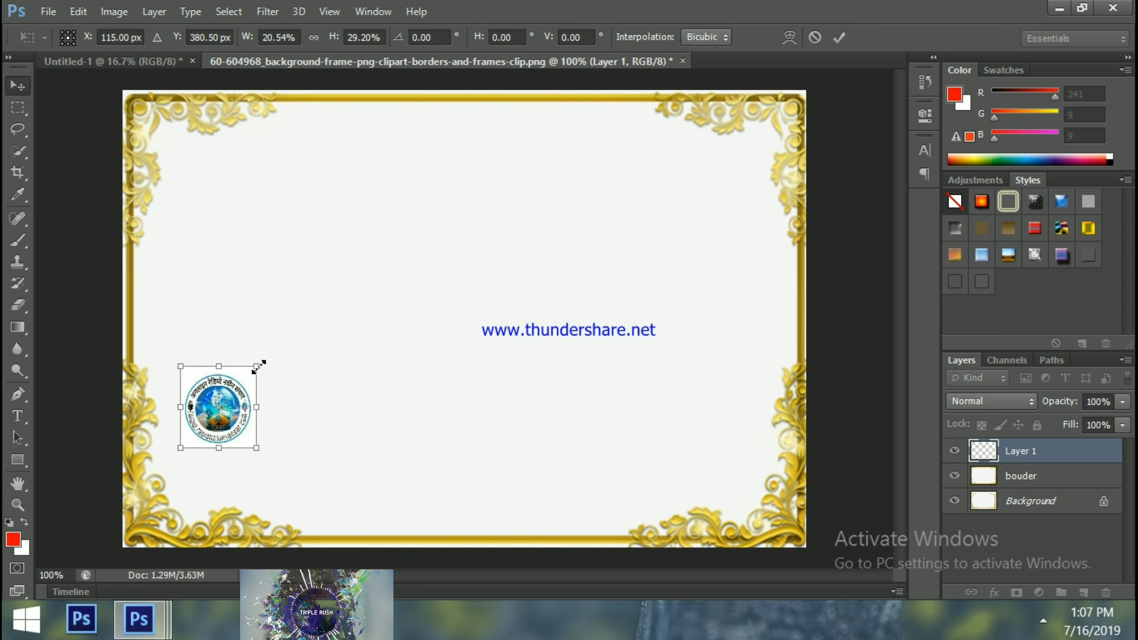
key("Return")
left_click_drag(229, 417, 416, 154)
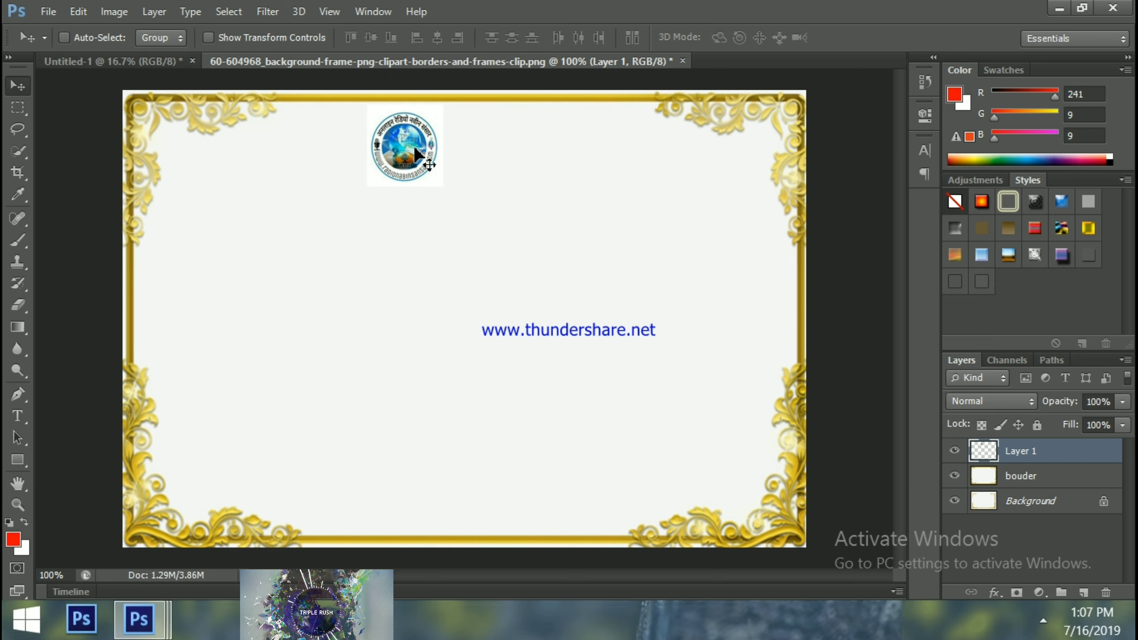
Nudge the logo right with three arrow-key presses so it sits at the top centre
key("Right")
key("Right")
key("Right")
key("Right")
key("Right")
key("Right")
key("Right")
key("Right")
key("Right")
key("Right")
key("Right")
key("Right")
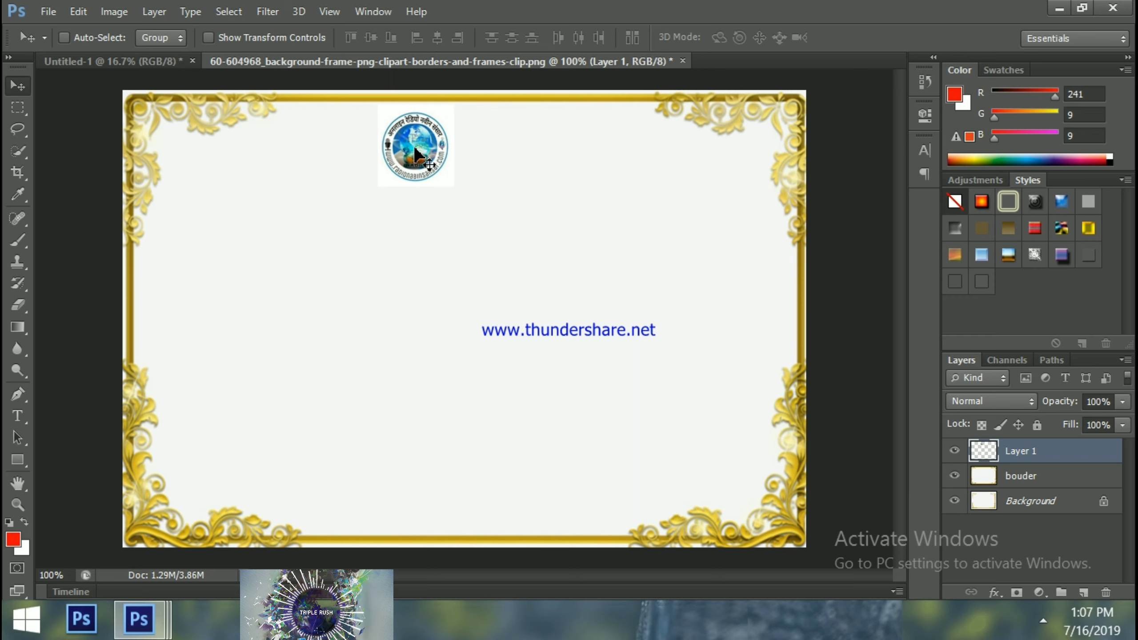
key("Right")
key("Right")
key("Right")
key("Right")
key("Right")
key("Right")
key("Right")
key("Right")
key("Right")
key("Right")
key("Right")
key("Right")
key("Right")
key("Right")
key("Right")
key("Right")
key("Right")
key("Right")
key("Right")
key("Right")
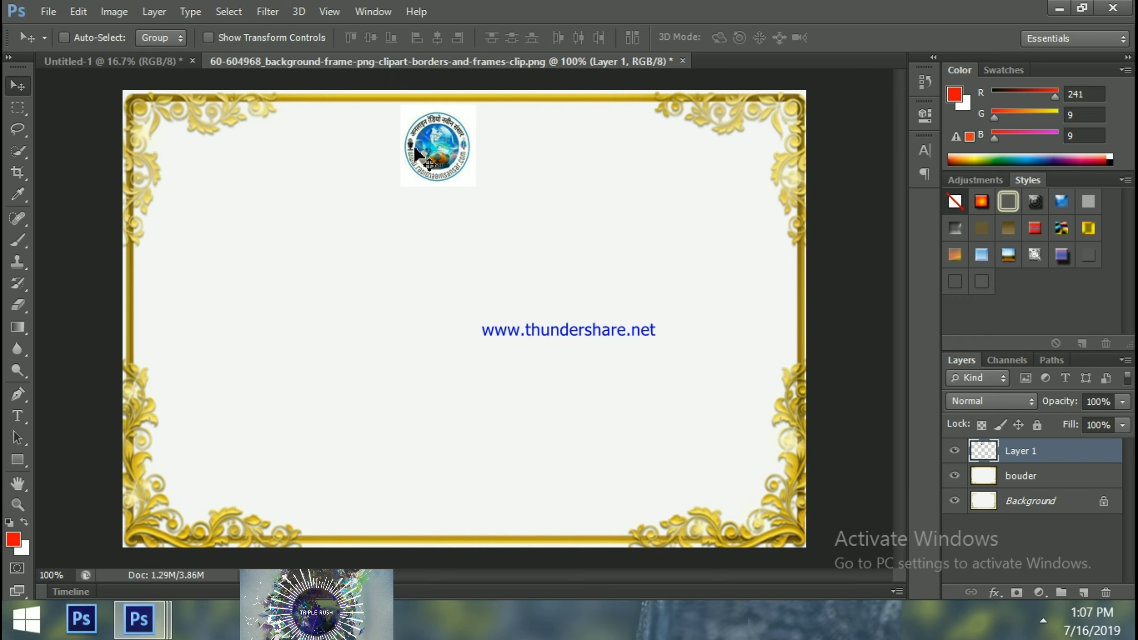
key("Right")
key("Right")
key("Right")
key("Right")
key("Right")
key("Right")
key("Right")
key("Right")
key("Right")
key("Right")
key("Right")
key("Right")
key("Right")
key("Right")
key("Right")
key("Right")
key("Right")
key("Right")
key("Right")
key("Right")
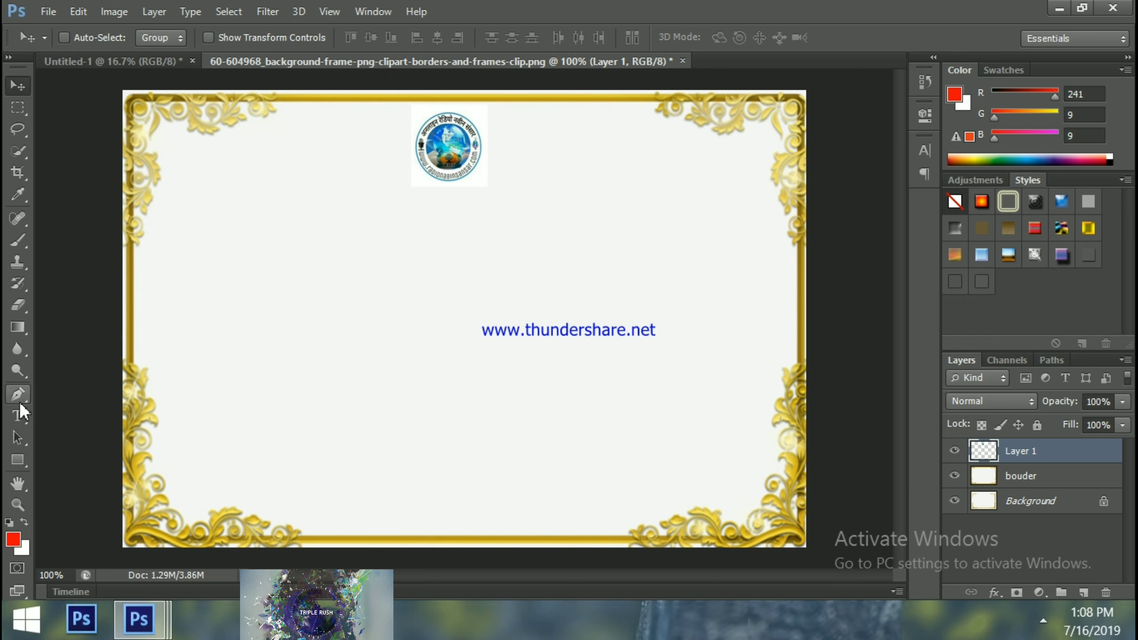
Type 'certificate of achievement' on the canvas below and left of the logo
left_click(18, 416)
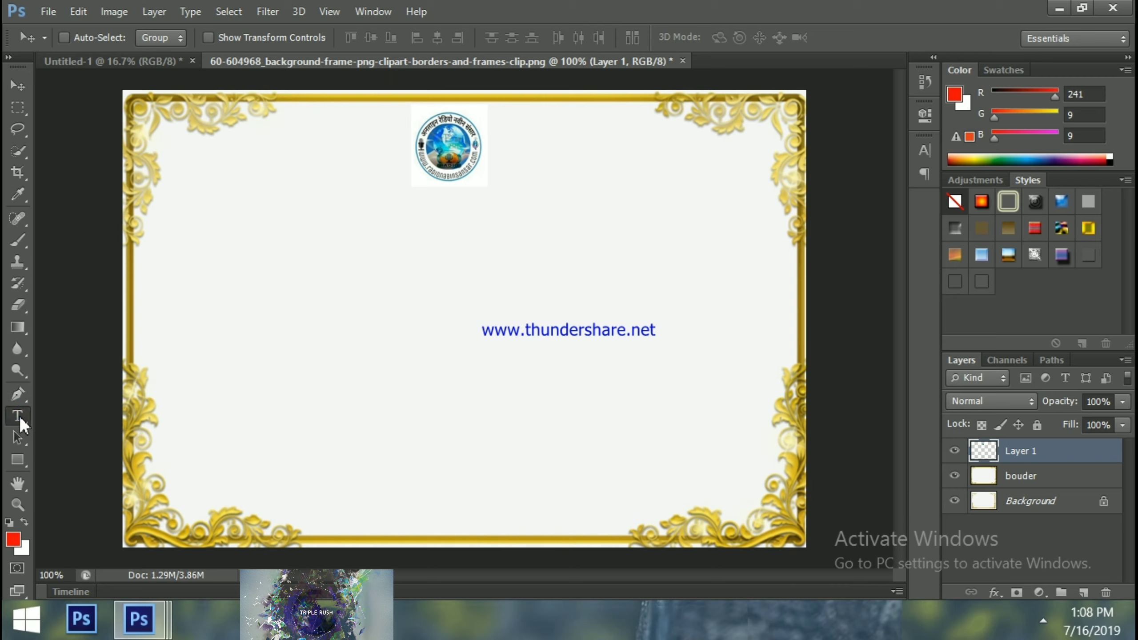
left_click(18, 416)
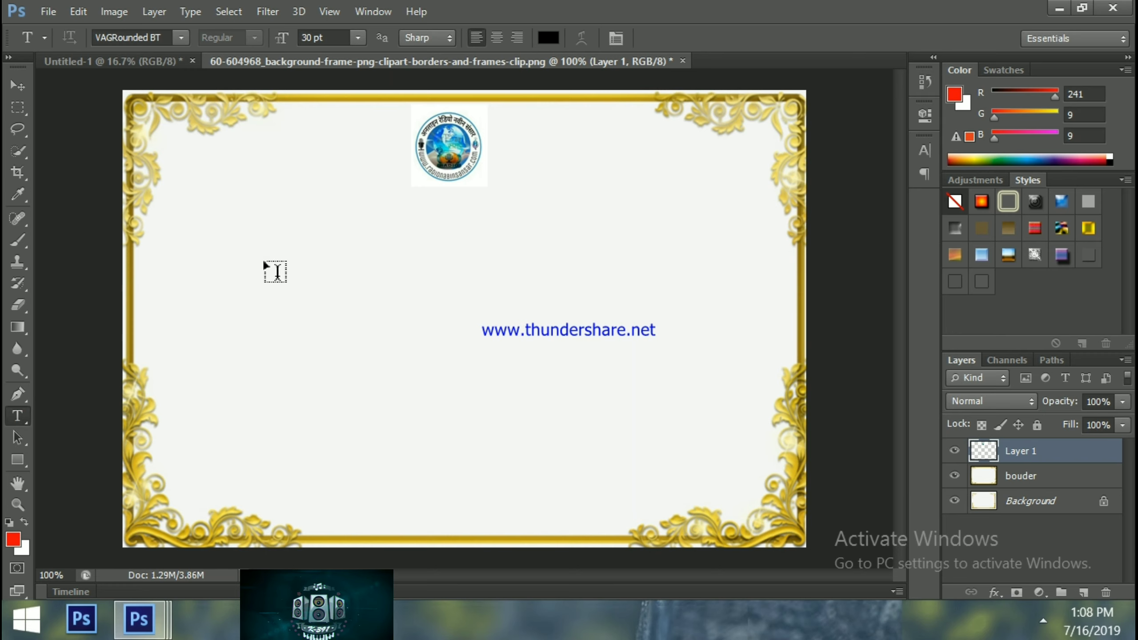
left_click(277, 272)
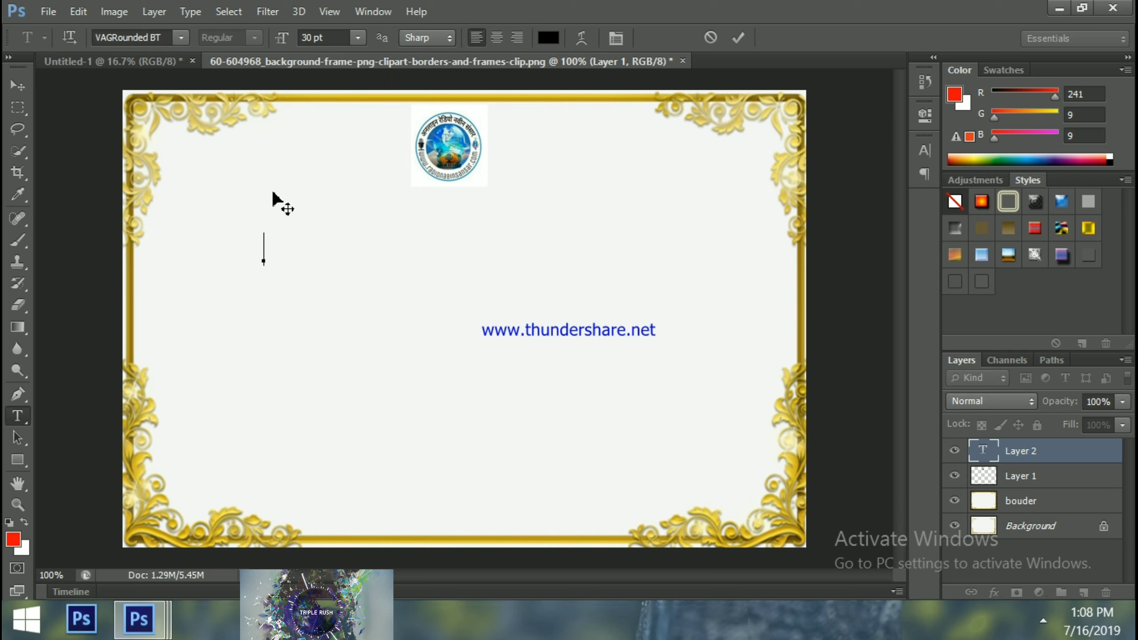
type("c")
type("er")
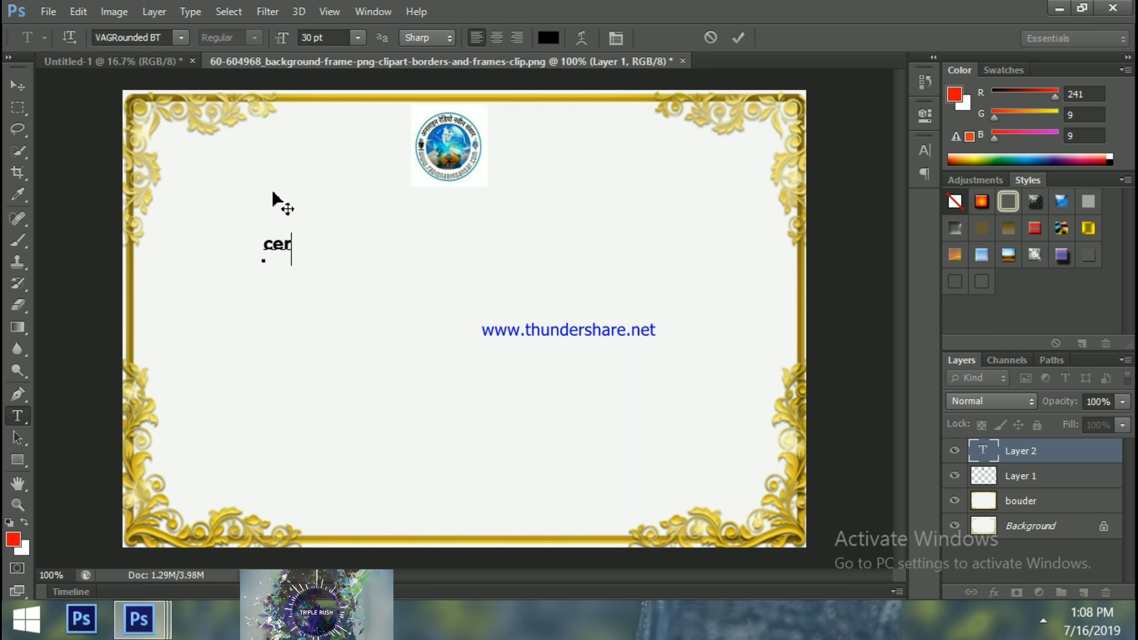
type("tifi")
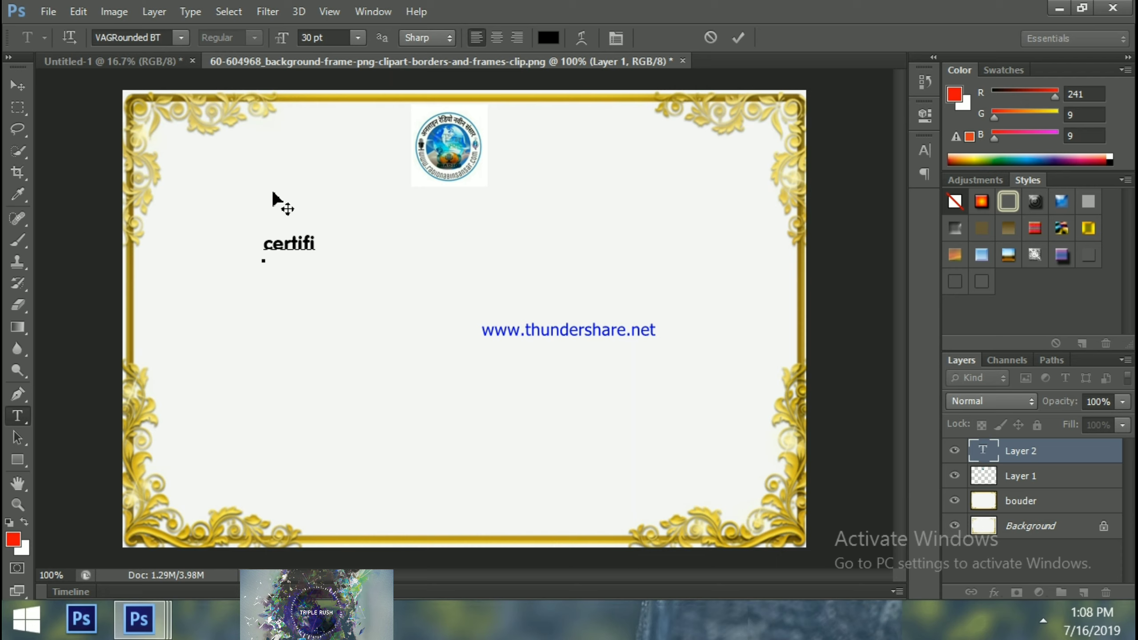
type("cate ")
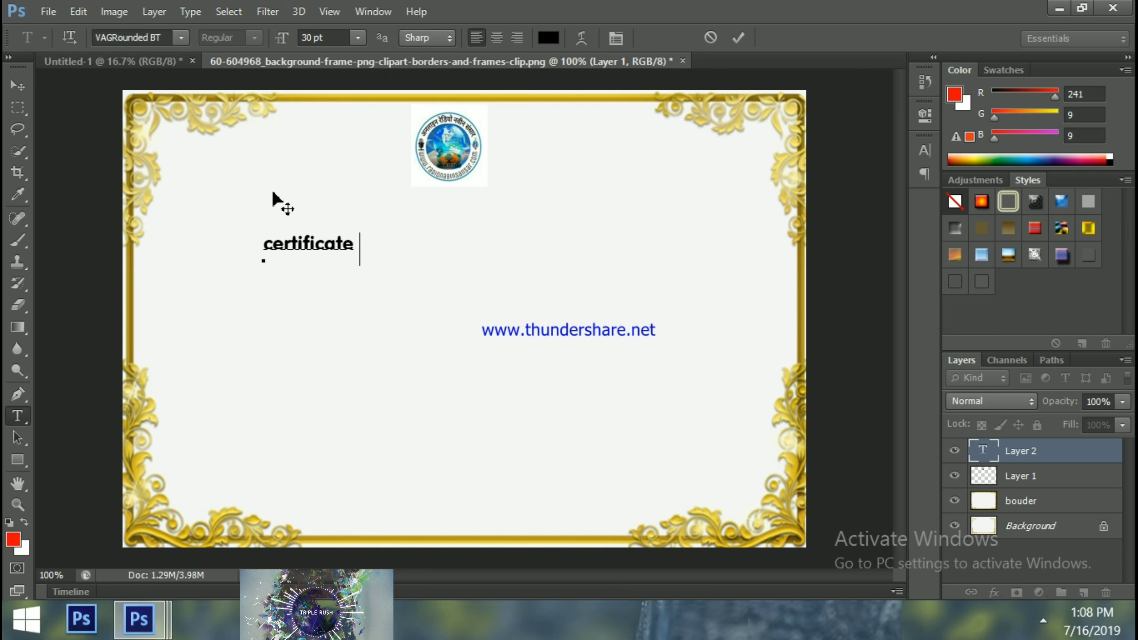
type("of ")
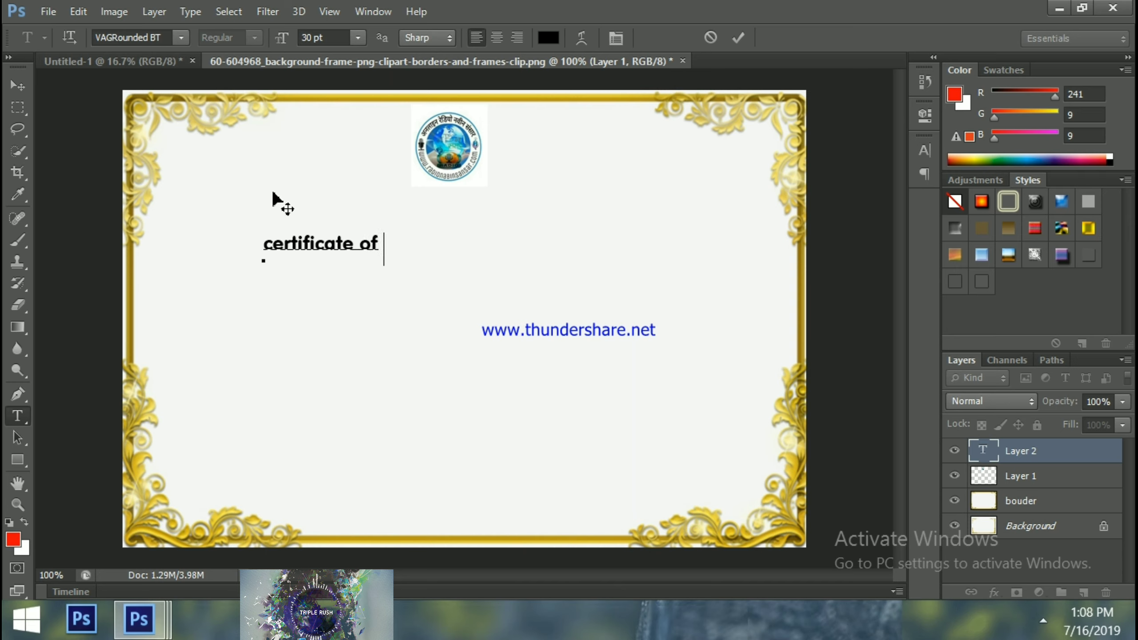
type("ach")
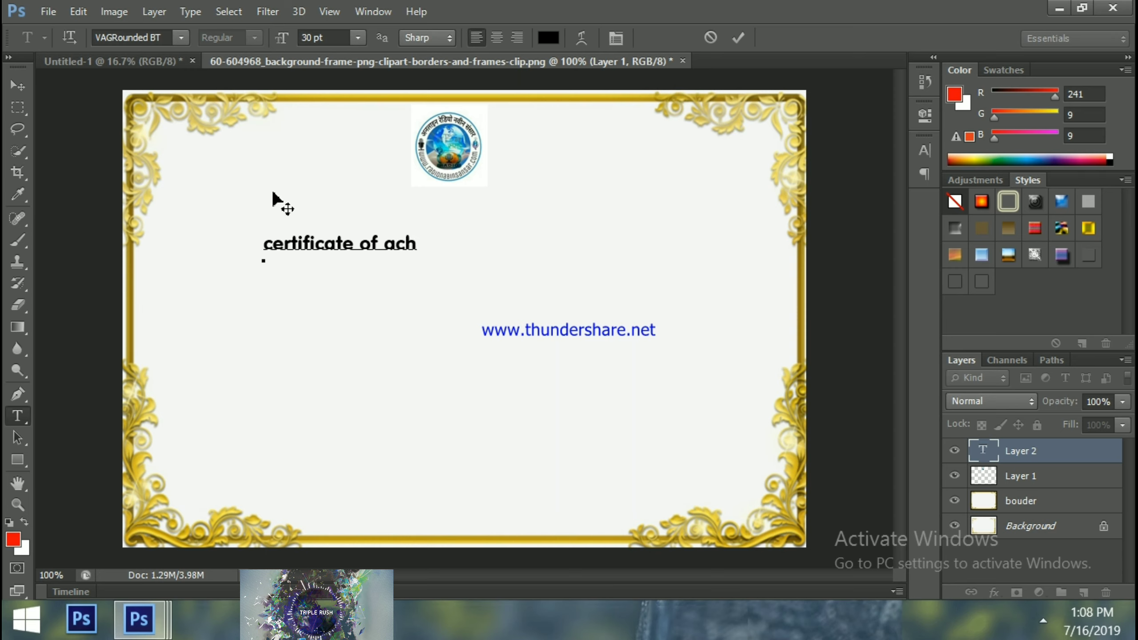
type("i")
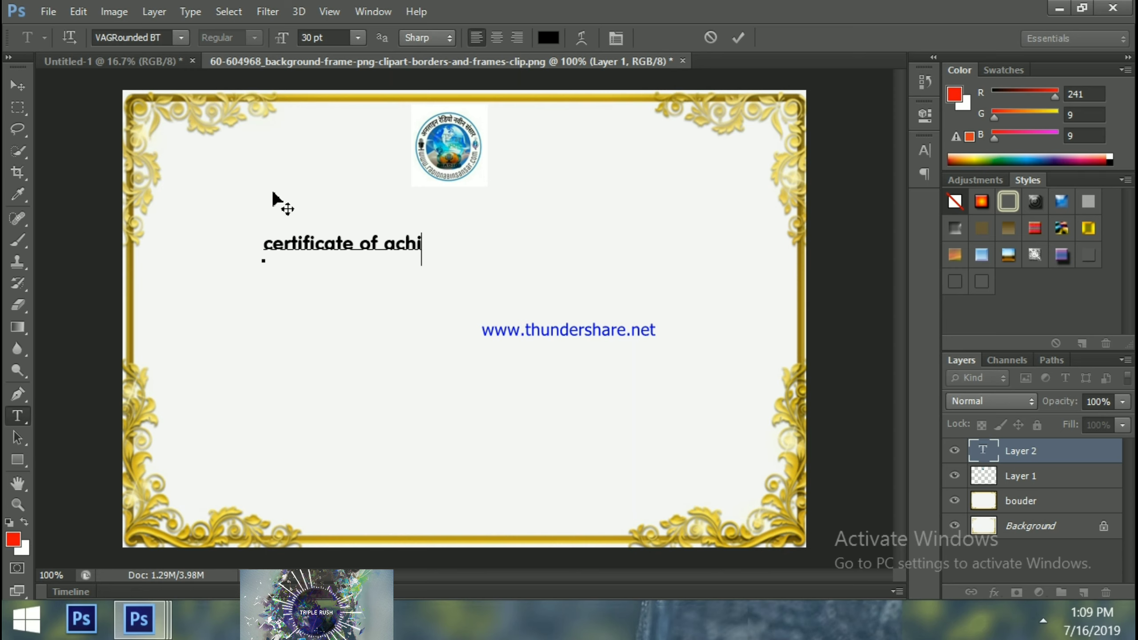
type("ev")
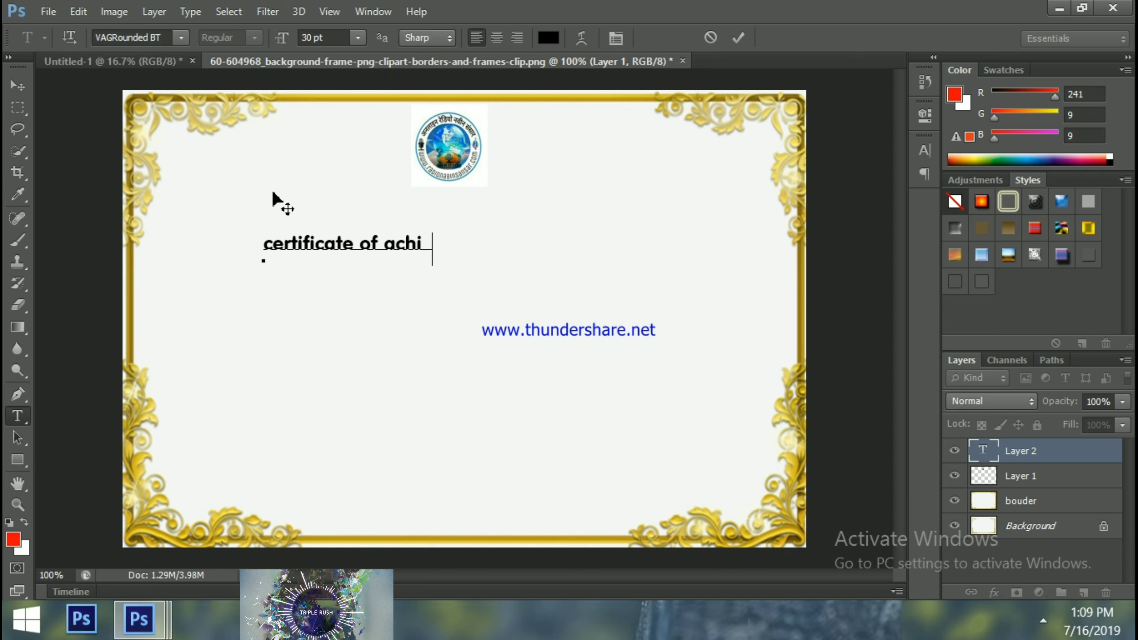
type("e")
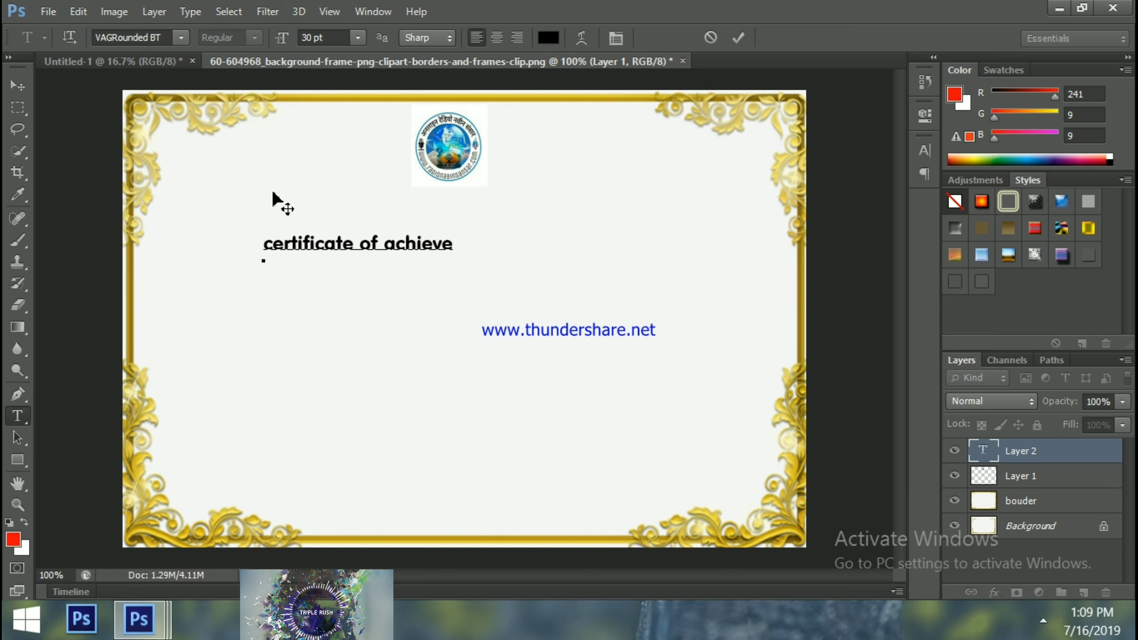
type("ment")
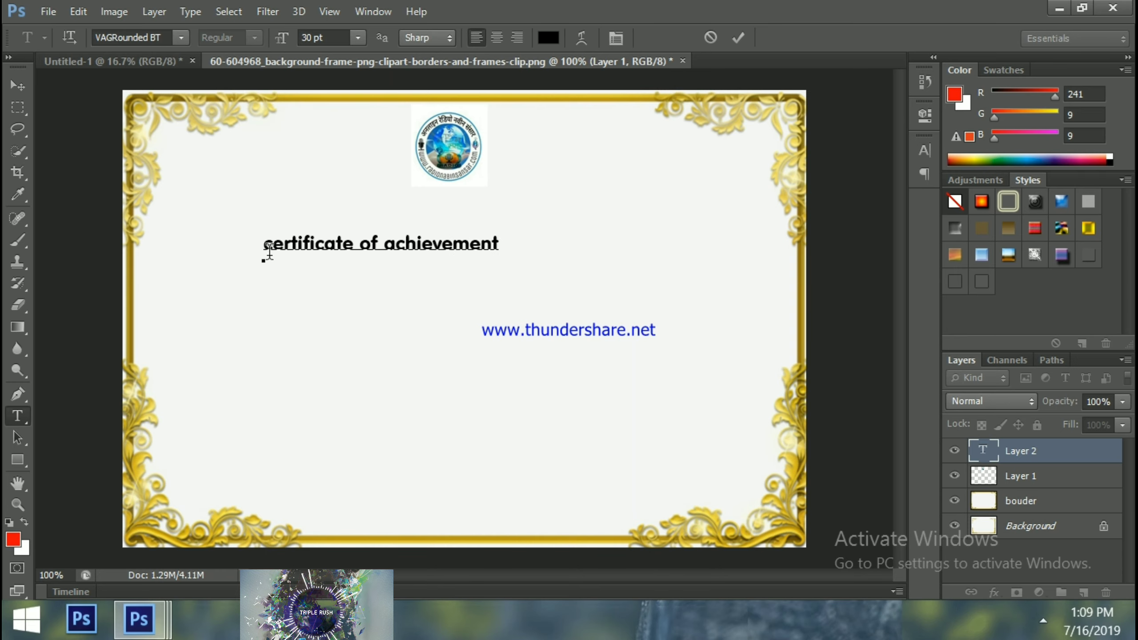
Set the title text to Verdana Bold at 48 pt
left_click_drag(265, 246, 511, 247)
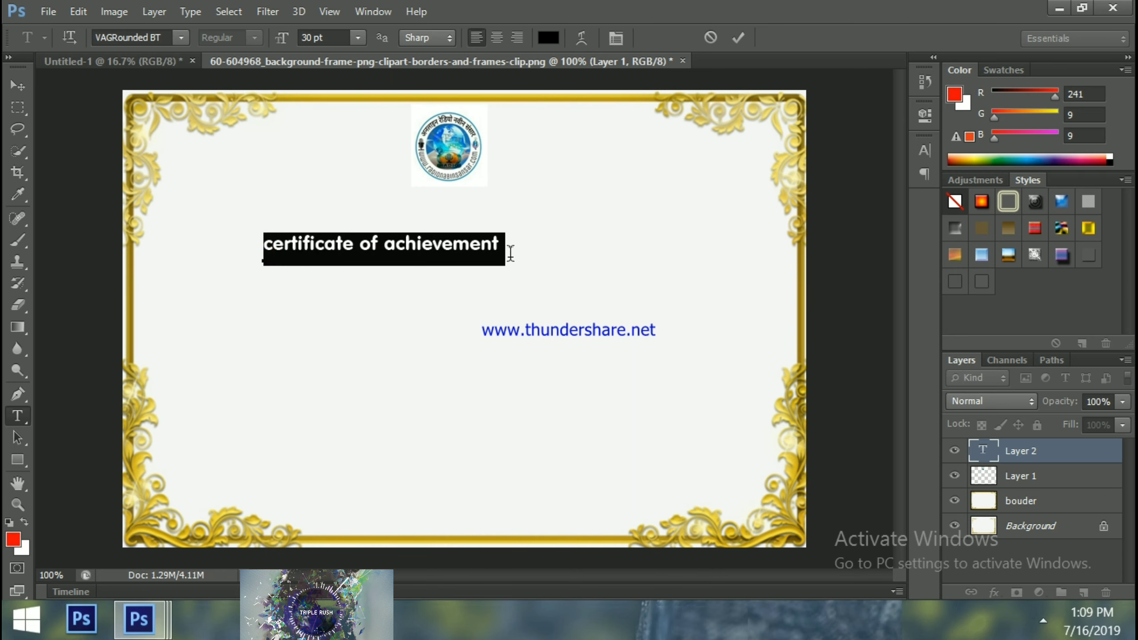
left_click(181, 38)
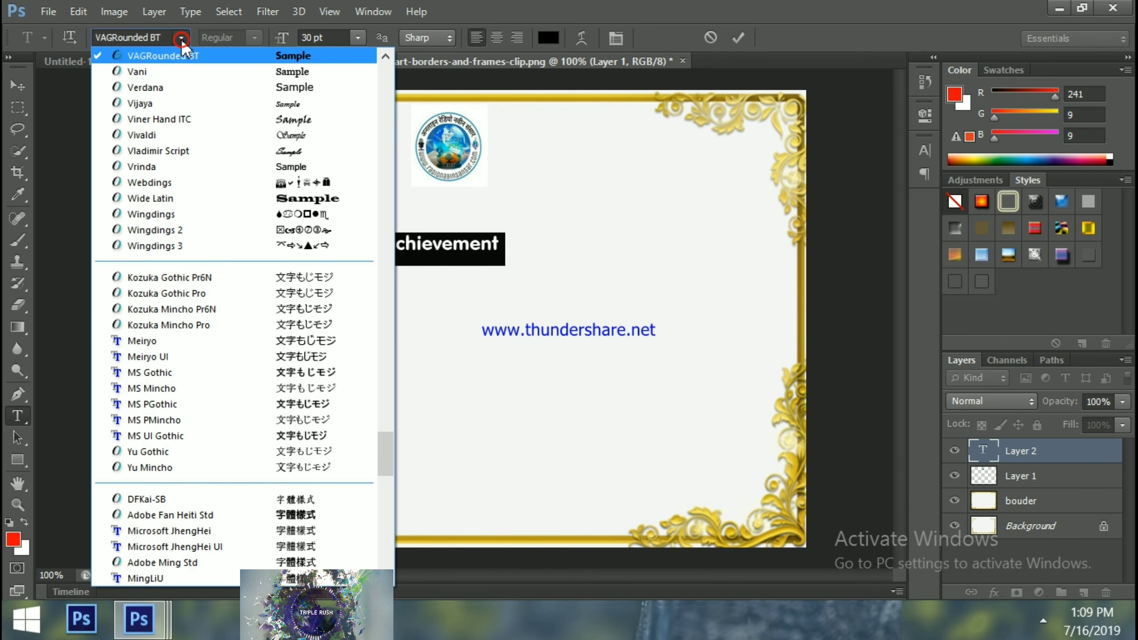
left_click(170, 89)
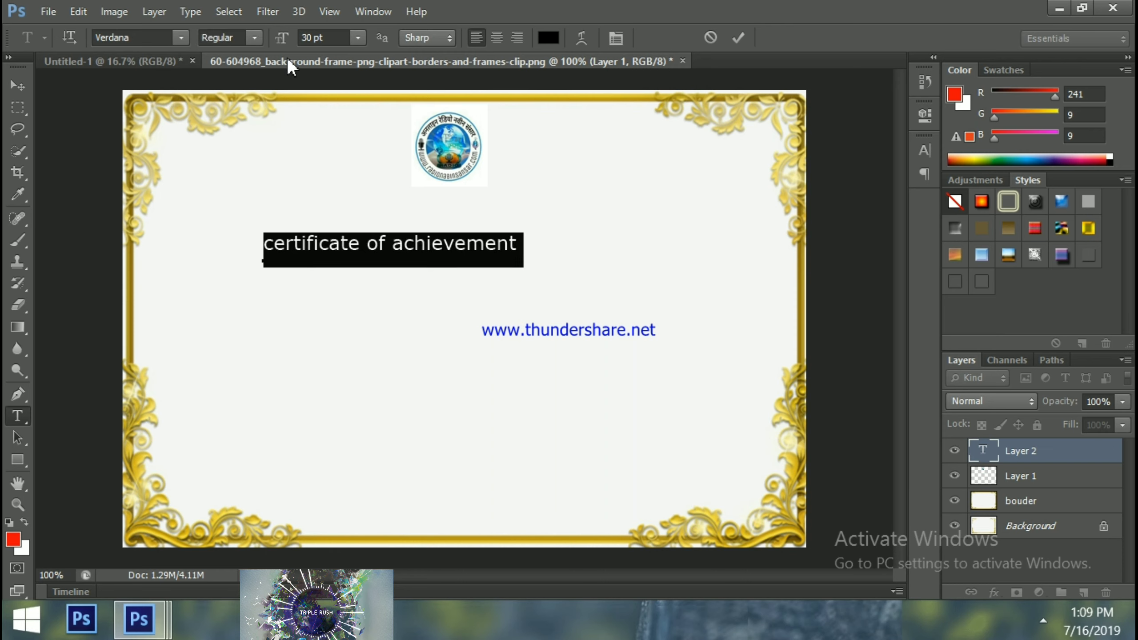
left_click(257, 38)
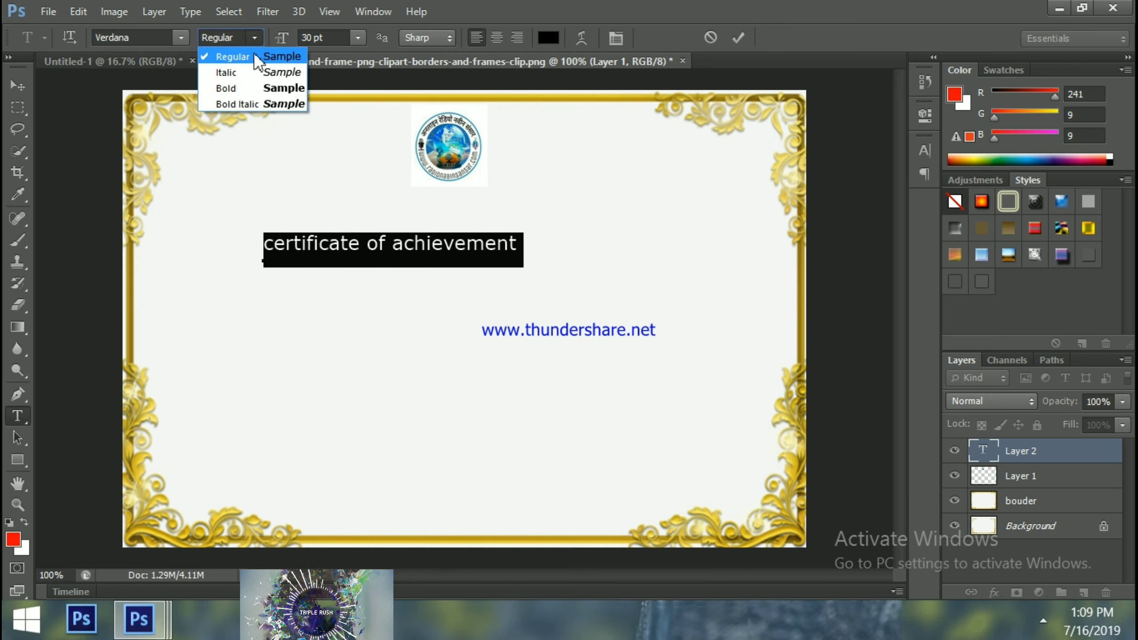
left_click(247, 86)
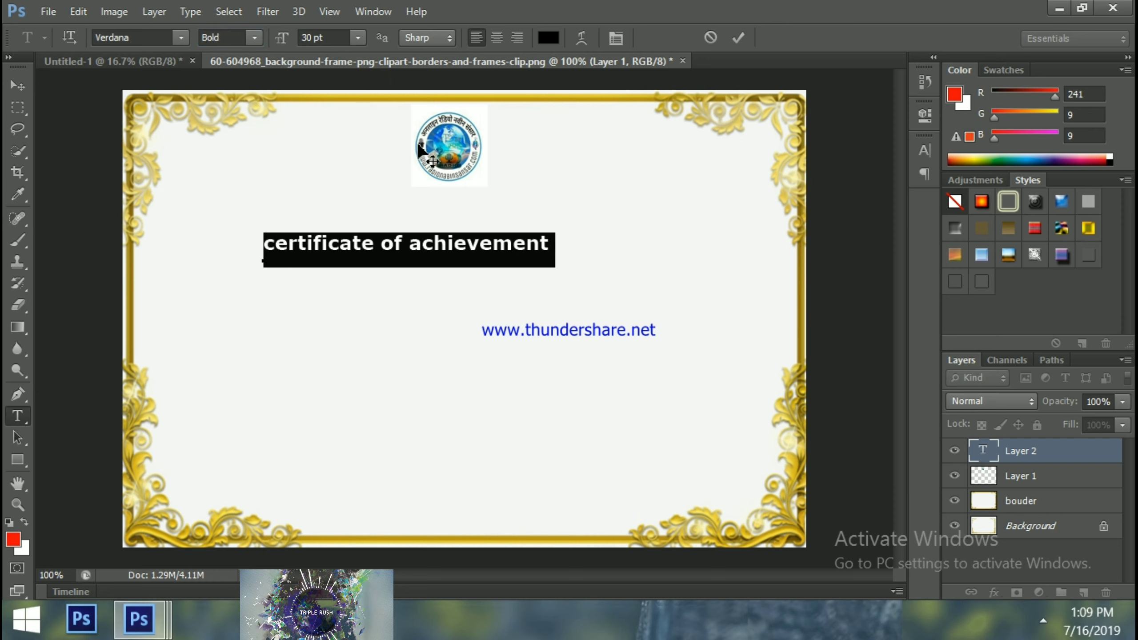
left_click(358, 38)
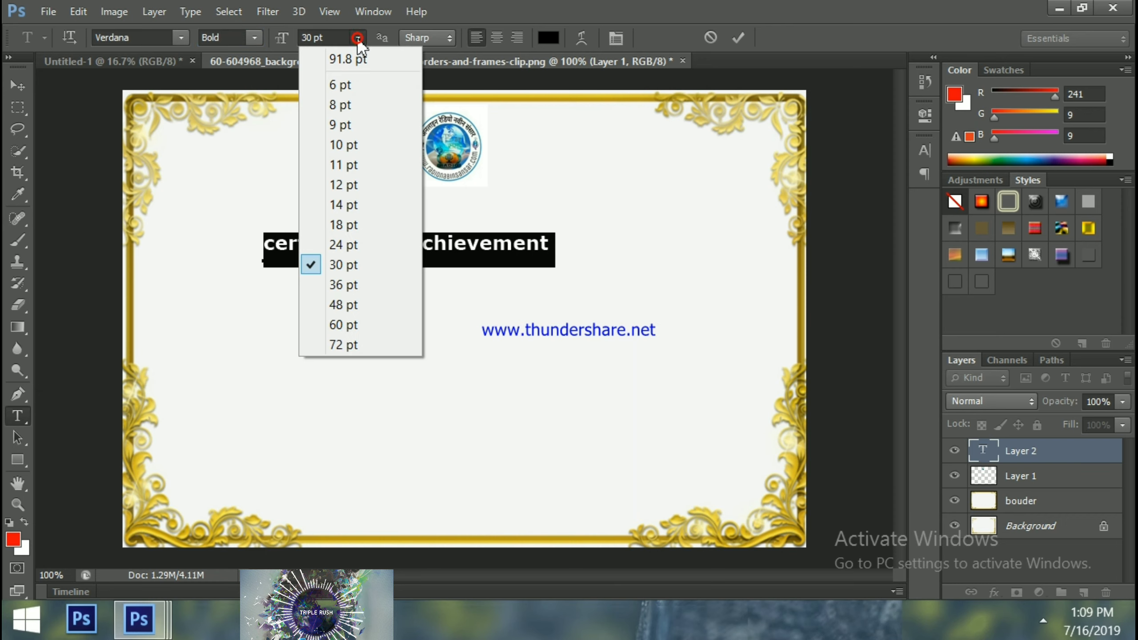
left_click(339, 304)
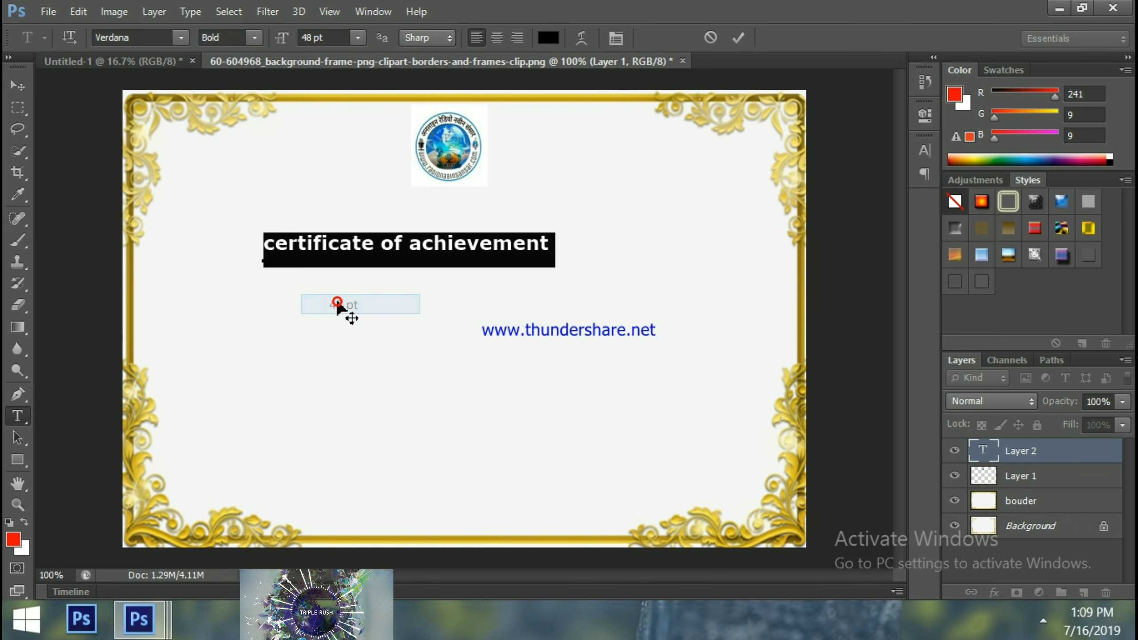
key("ctrl+x")
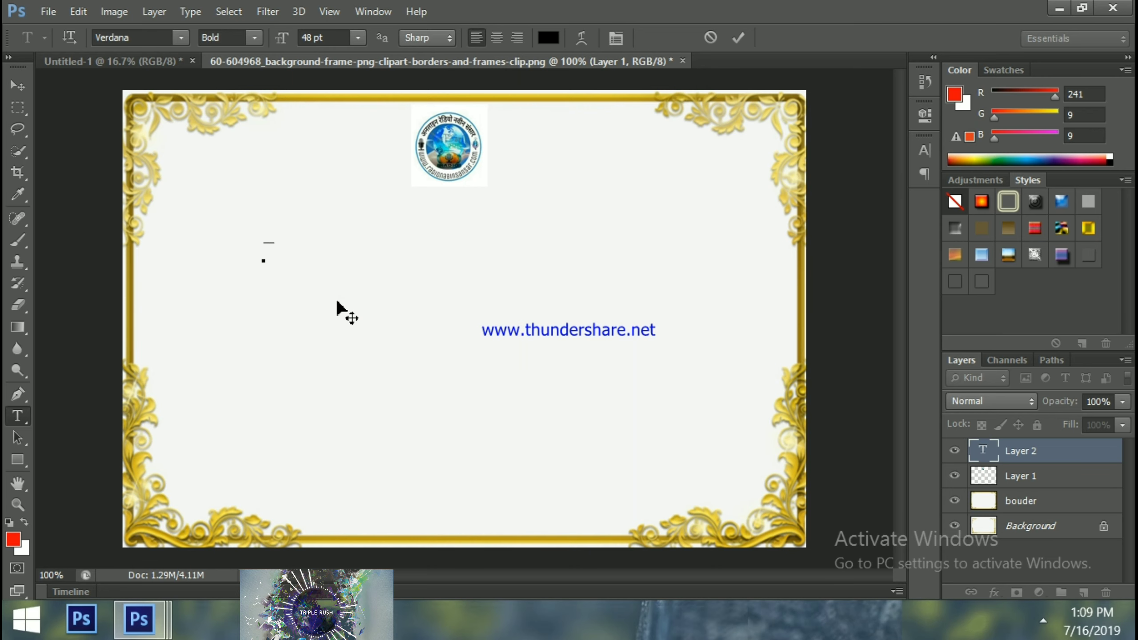
key("ctrl+z")
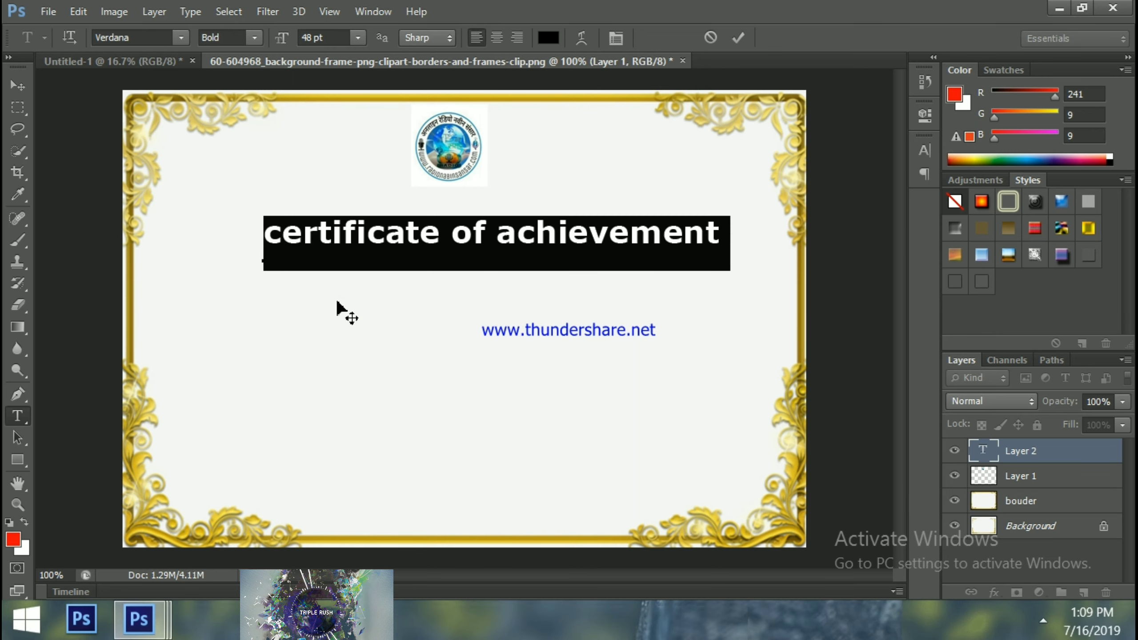
Colour the title bright red (ea0a0a) and commit the text
left_click(456, 251)
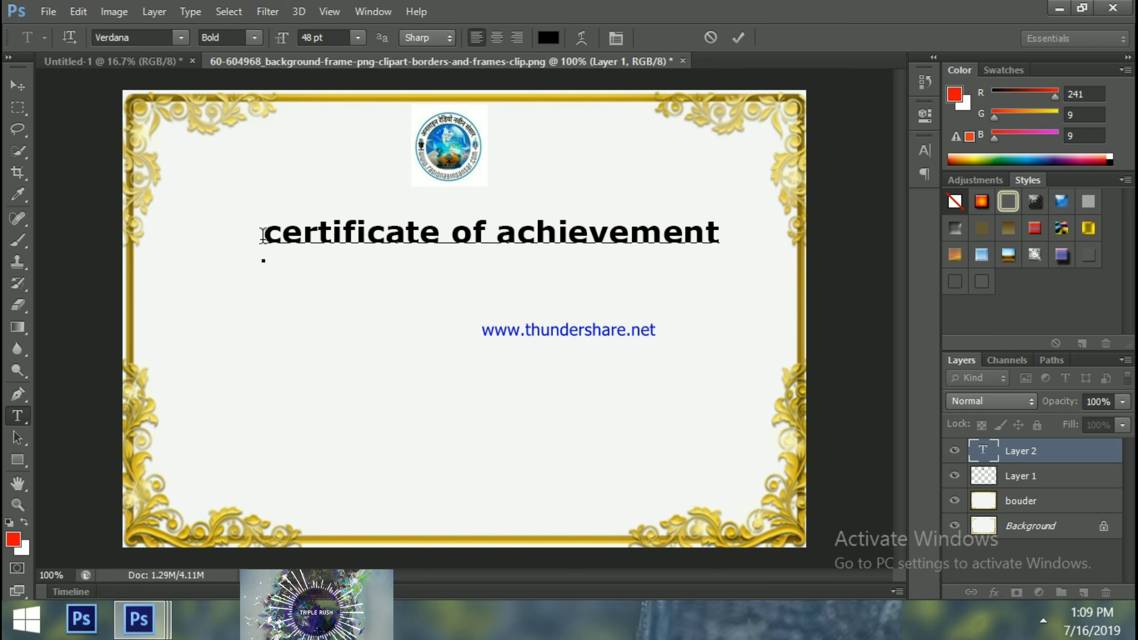
left_click_drag(267, 234, 721, 213)
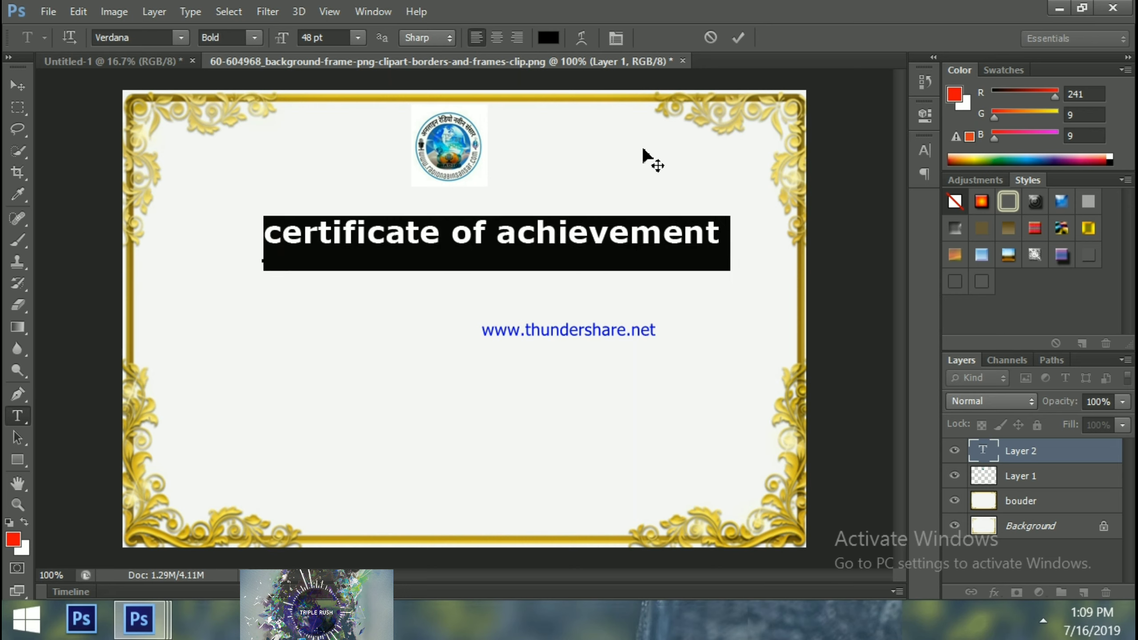
left_click(549, 39)
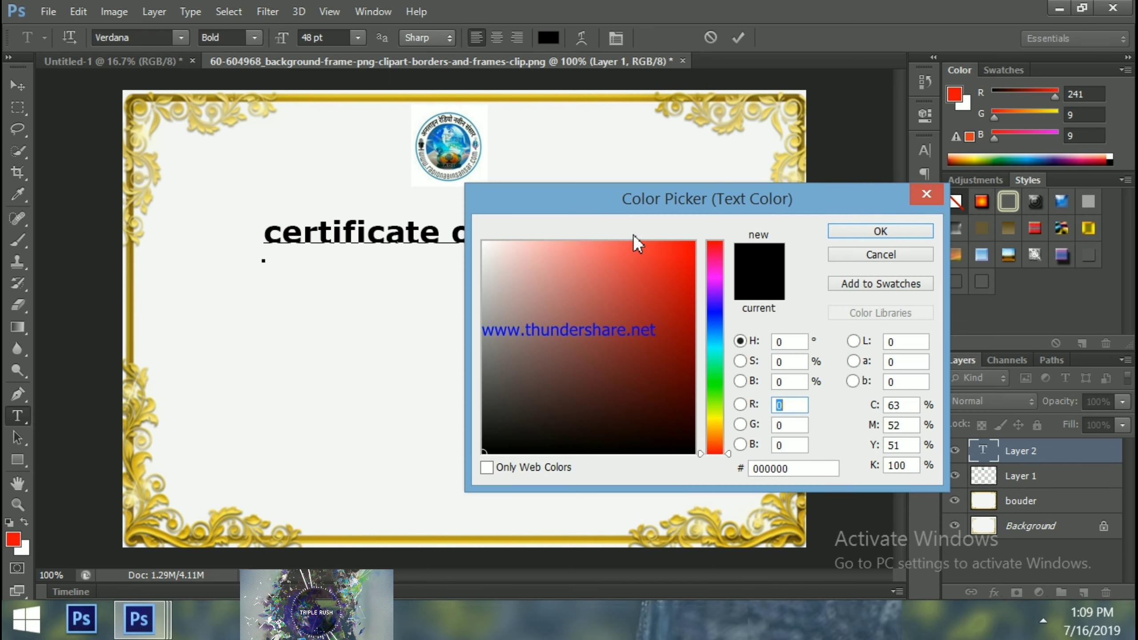
left_click(664, 261)
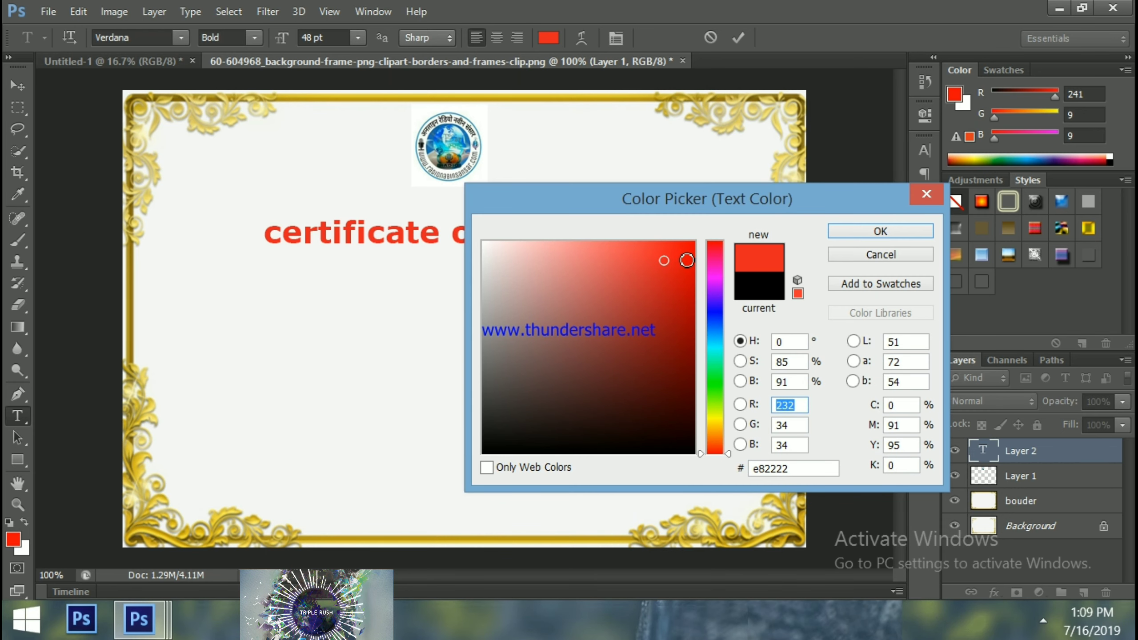
left_click(685, 260)
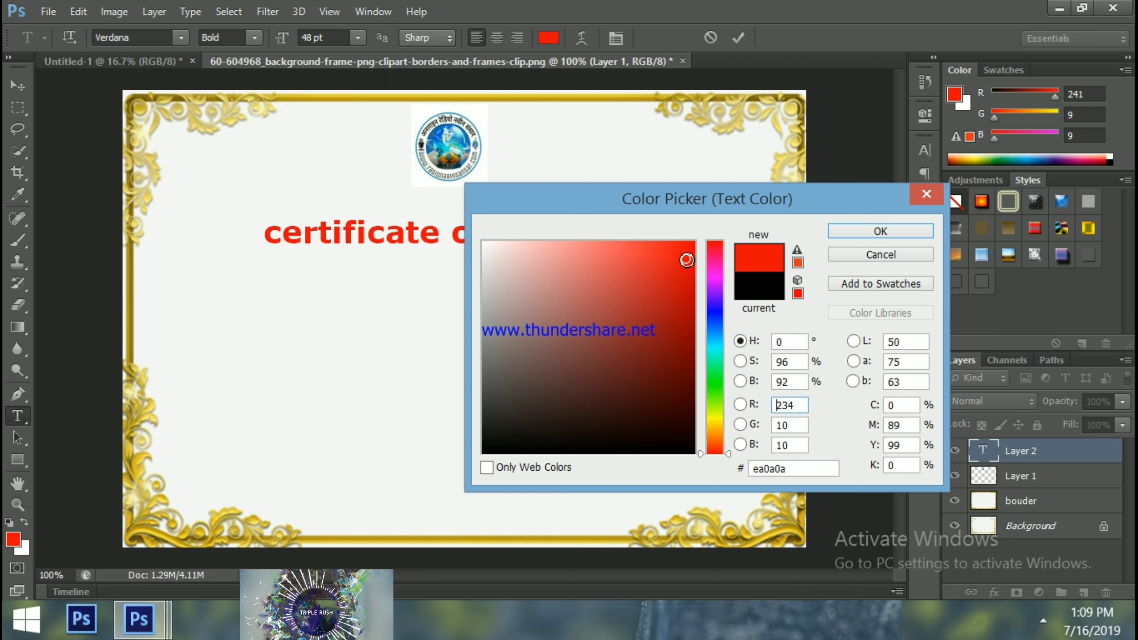
left_click(851, 234)
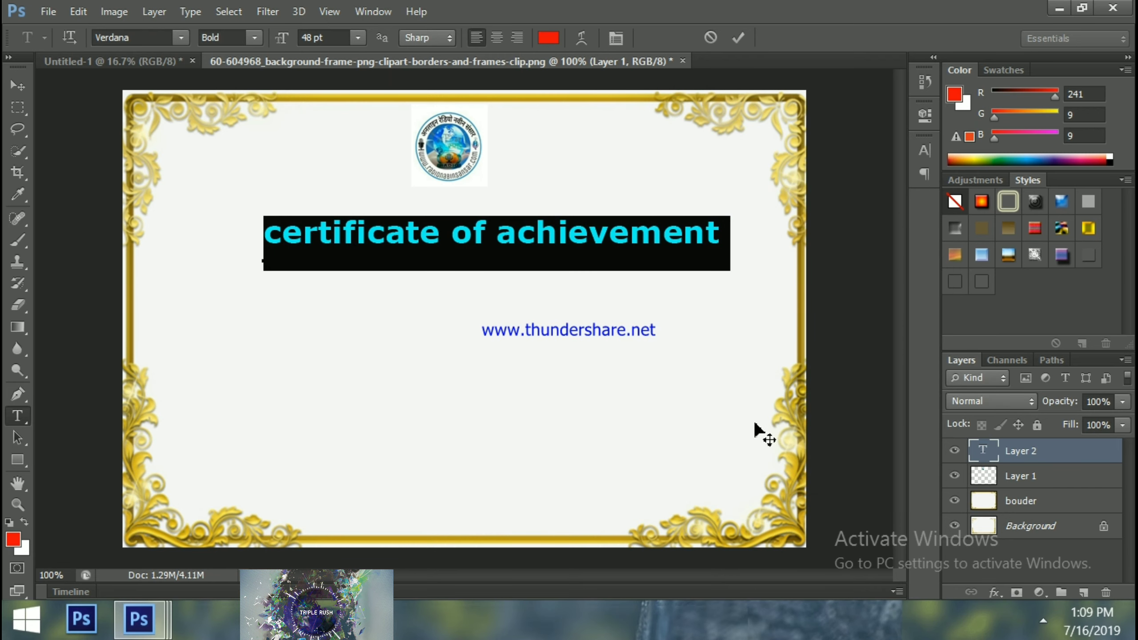
left_click(17, 86)
left_click(18, 107)
left_click(205, 174)
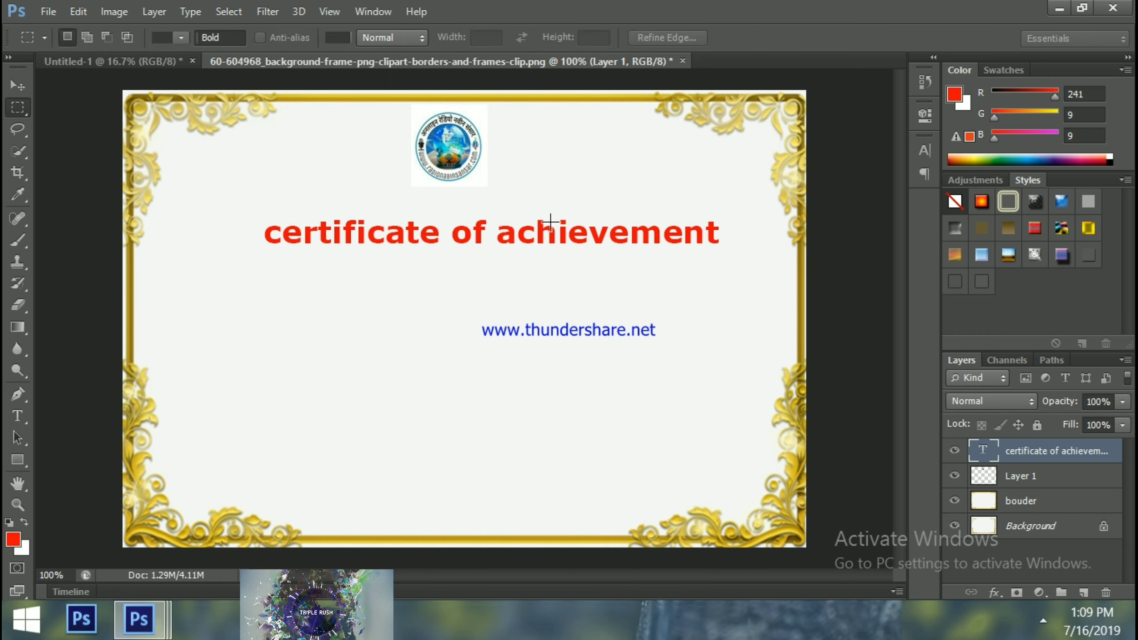
left_click(18, 84)
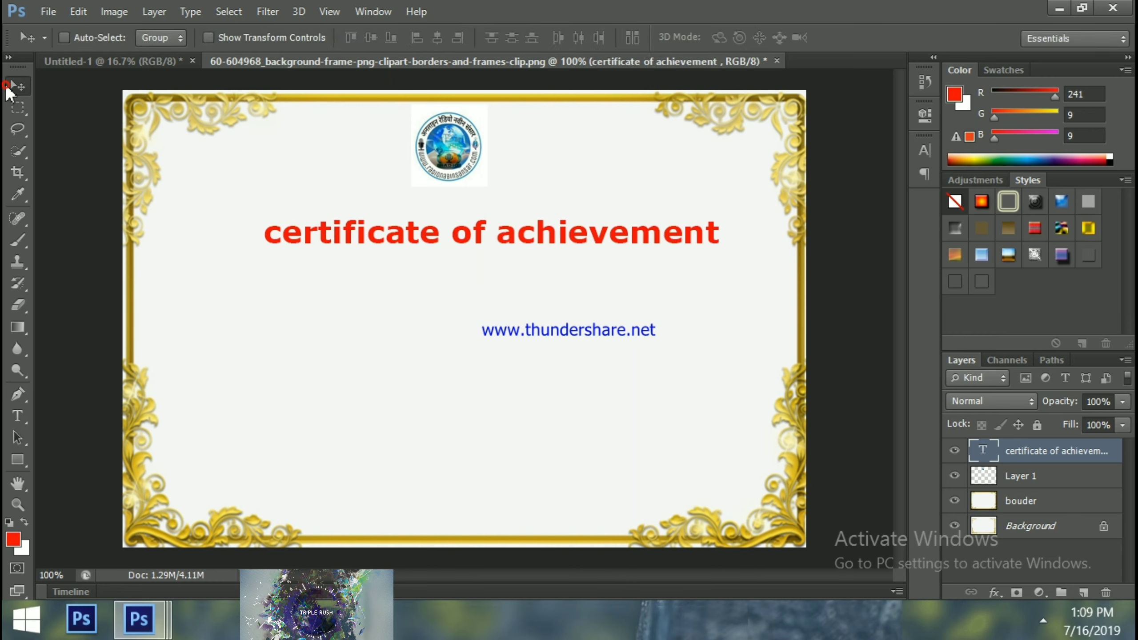
Drag the red title up and left so it is centred beneath the round logo
left_click_drag(405, 239, 377, 215)
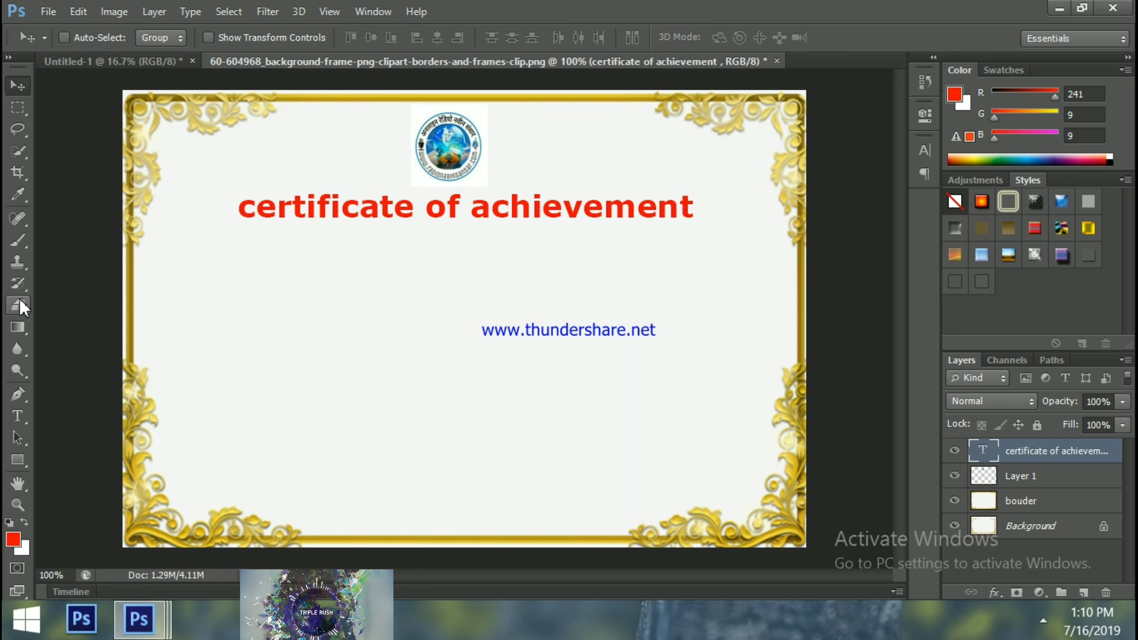
Add a cyan Stroke layer style of 5 px to the title layer
left_click(994, 592)
left_click(786, 419)
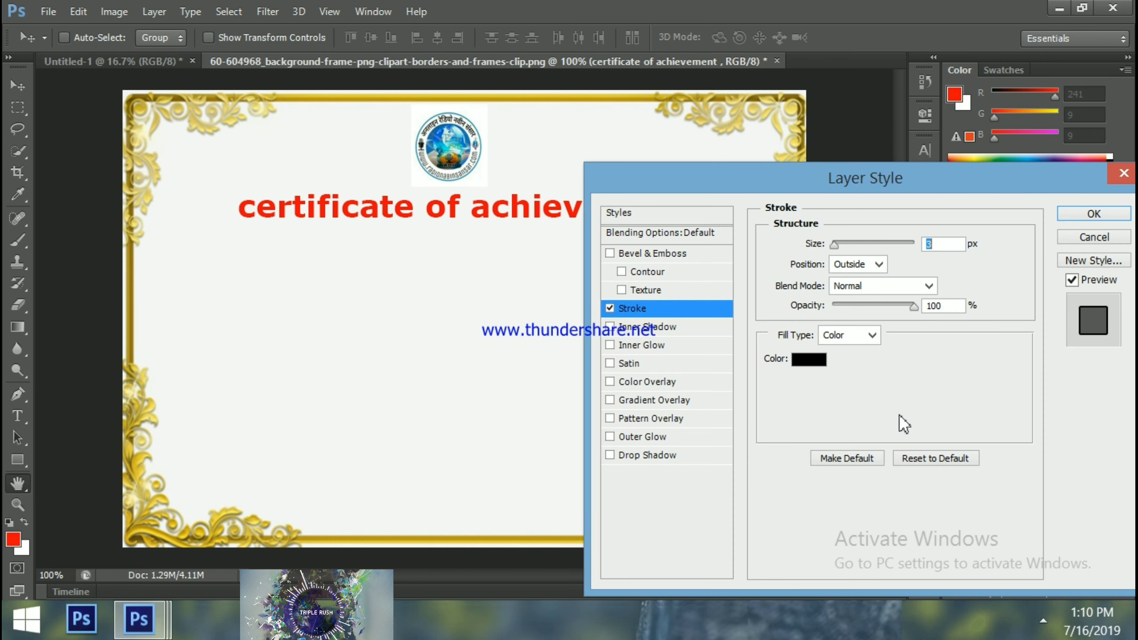
left_click(798, 359)
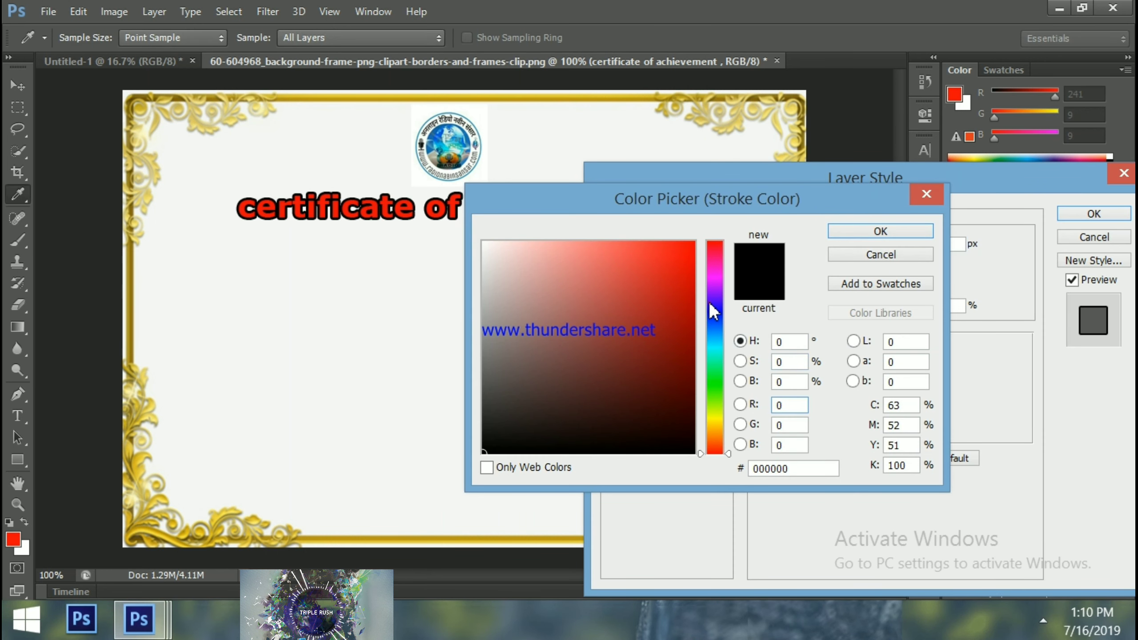
left_click(708, 300)
left_click(717, 349)
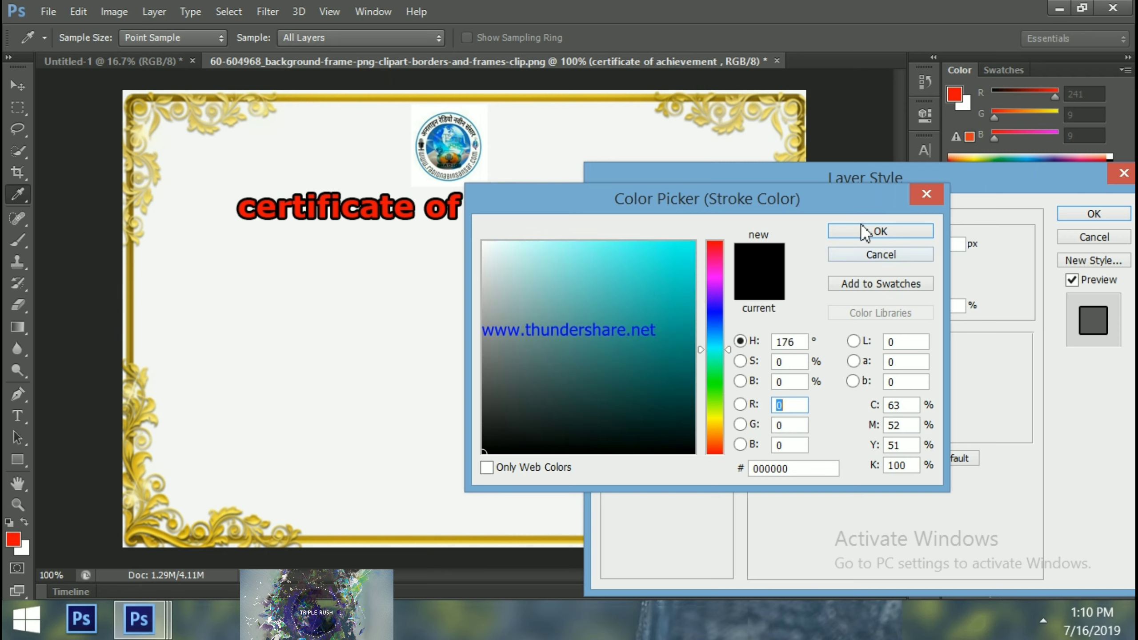
left_click(681, 257)
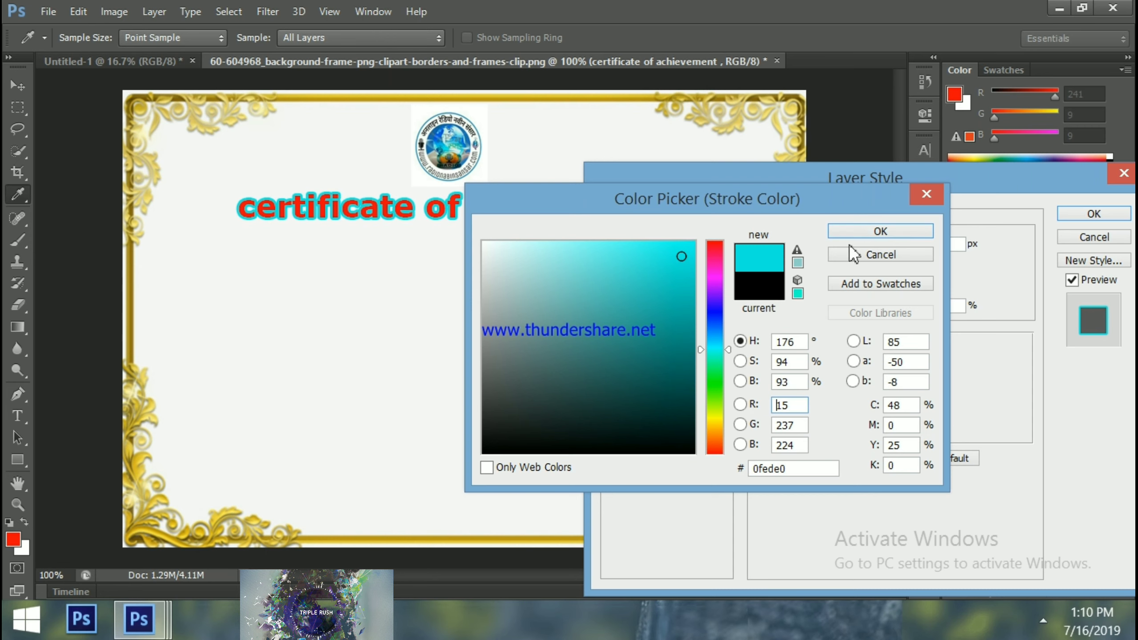
left_click(880, 232)
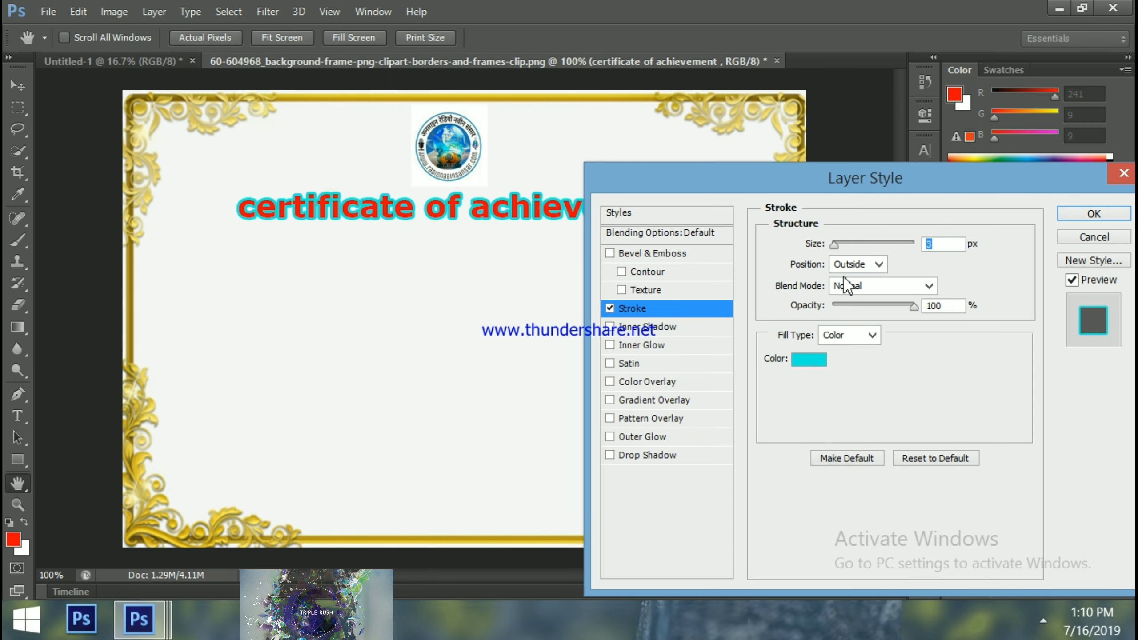
left_click(835, 246)
mouse_move(835, 246)
left_mouse_down()
mouse_move(851, 248)
mouse_move(836, 249)
left_mouse_up()
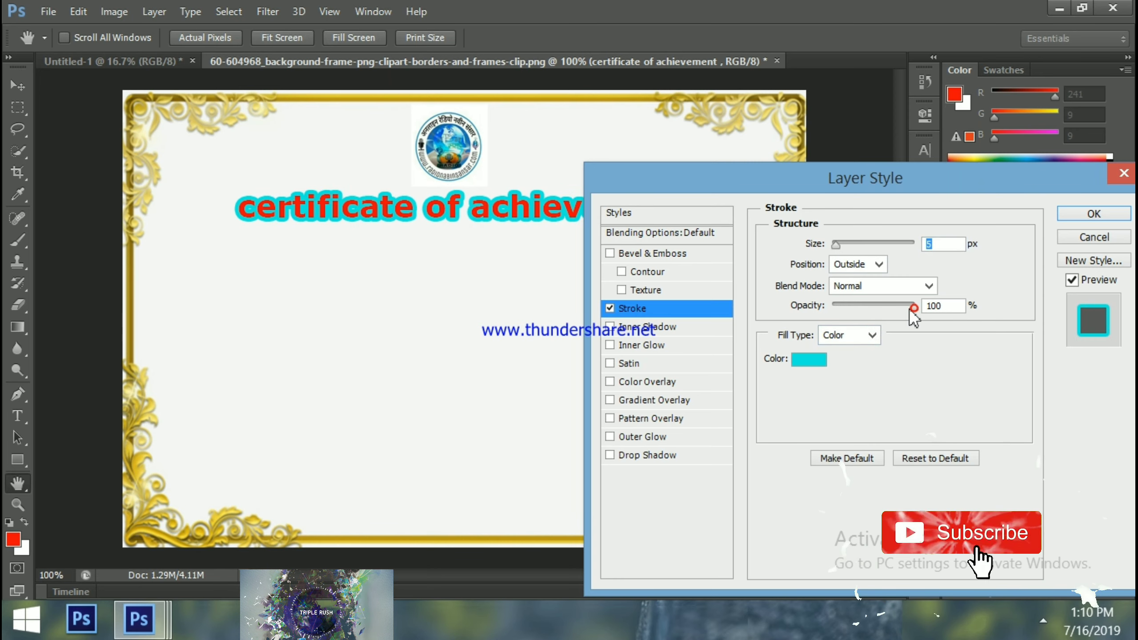
mouse_move(913, 308)
left_mouse_down()
mouse_move(875, 315)
mouse_move(916, 310)
left_mouse_up()
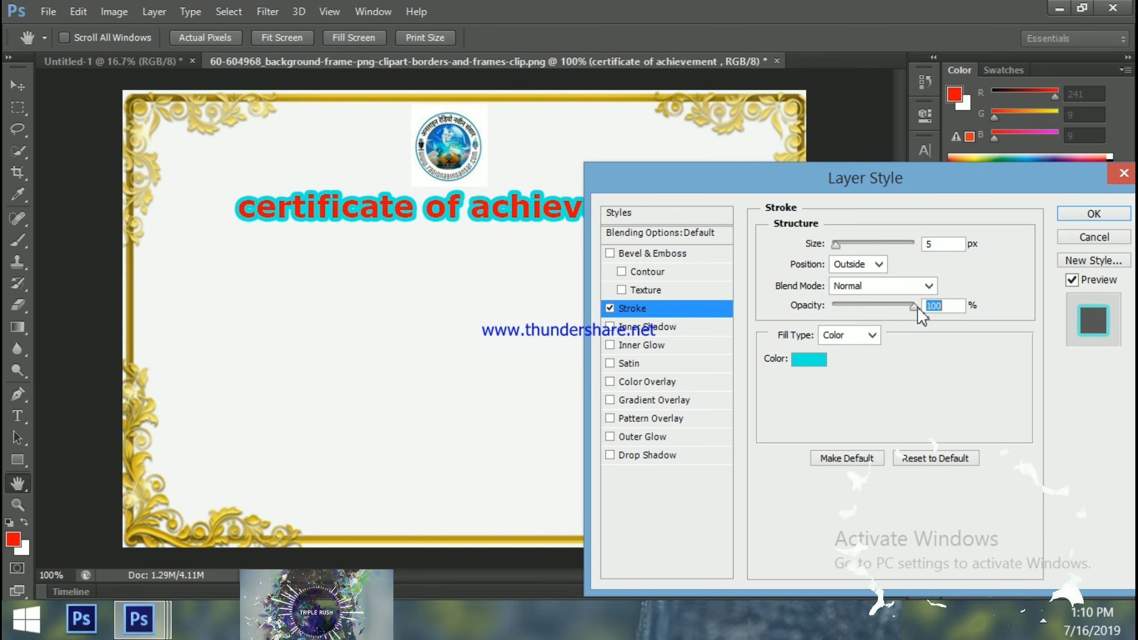
left_click(1077, 219)
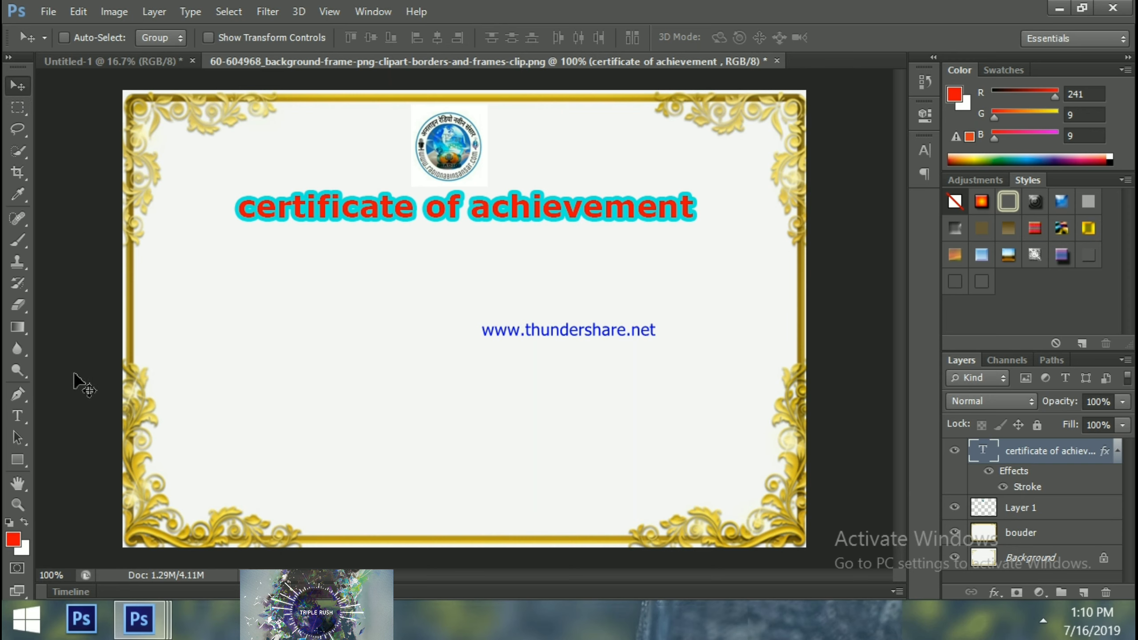
Type 'congratulations for you being selected' / 'on honourabal job of goverment' below the title, then shift it left
left_click(22, 417)
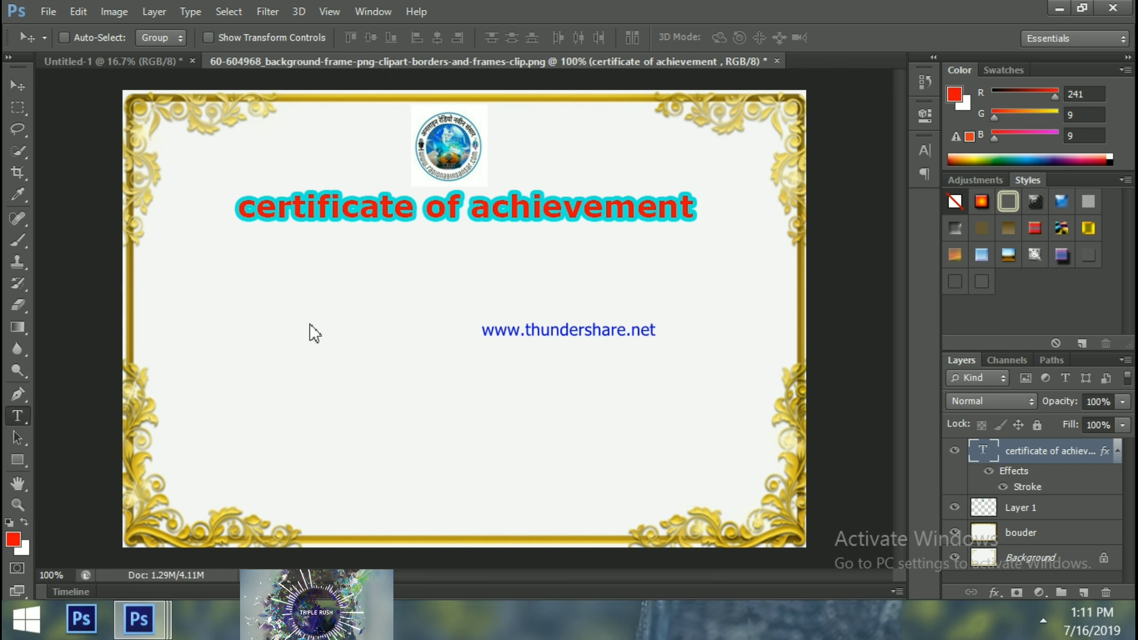
left_click(198, 330)
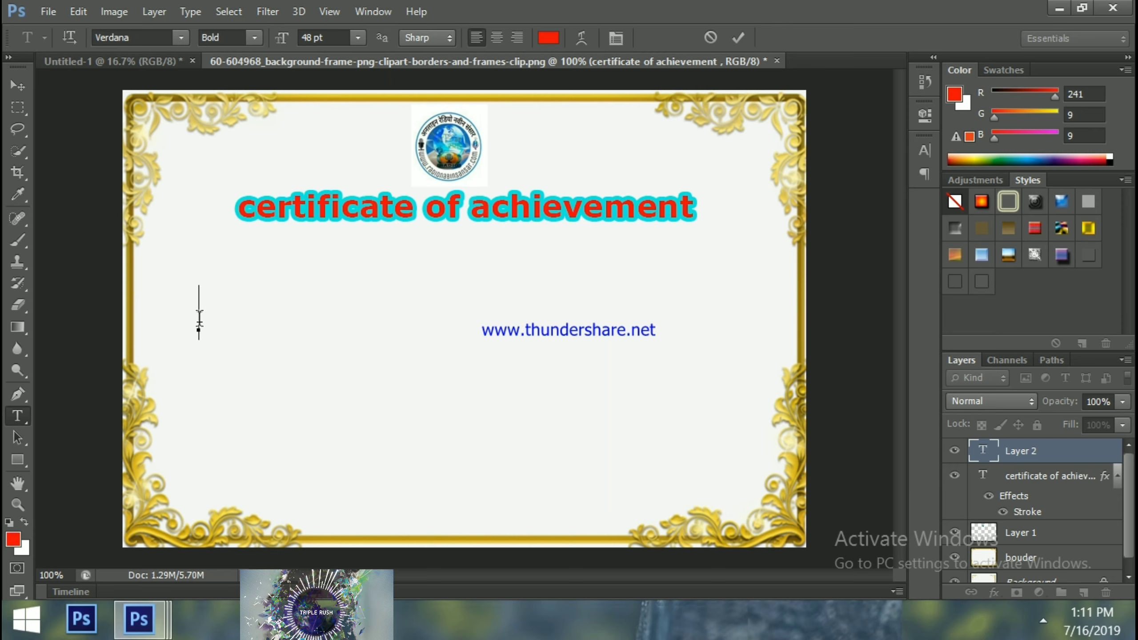
type("c")
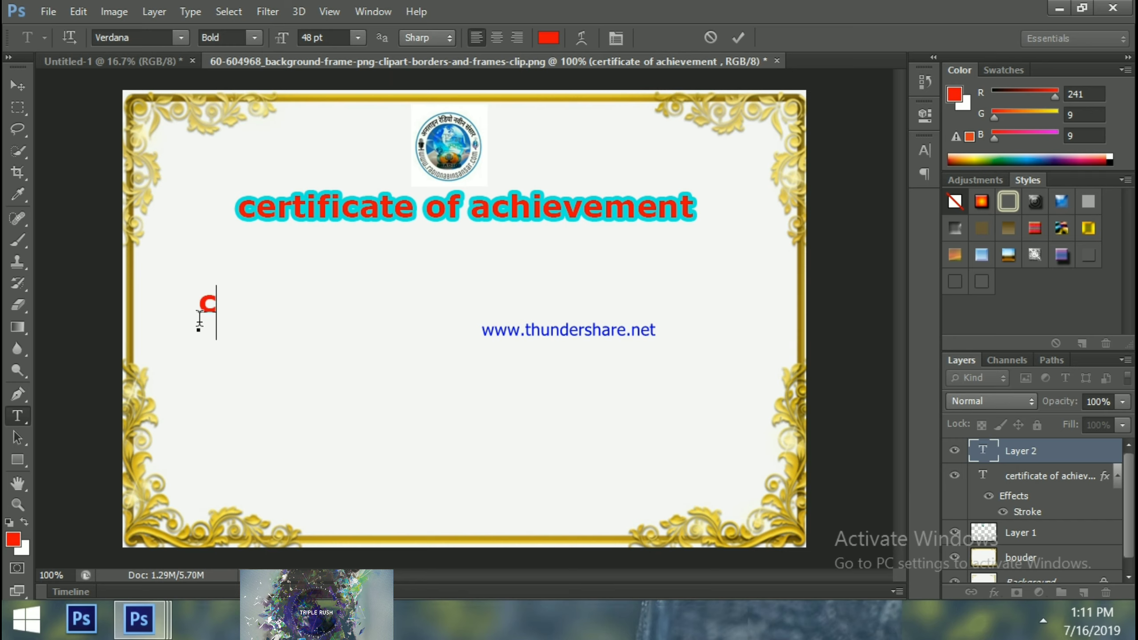
type("ongrat")
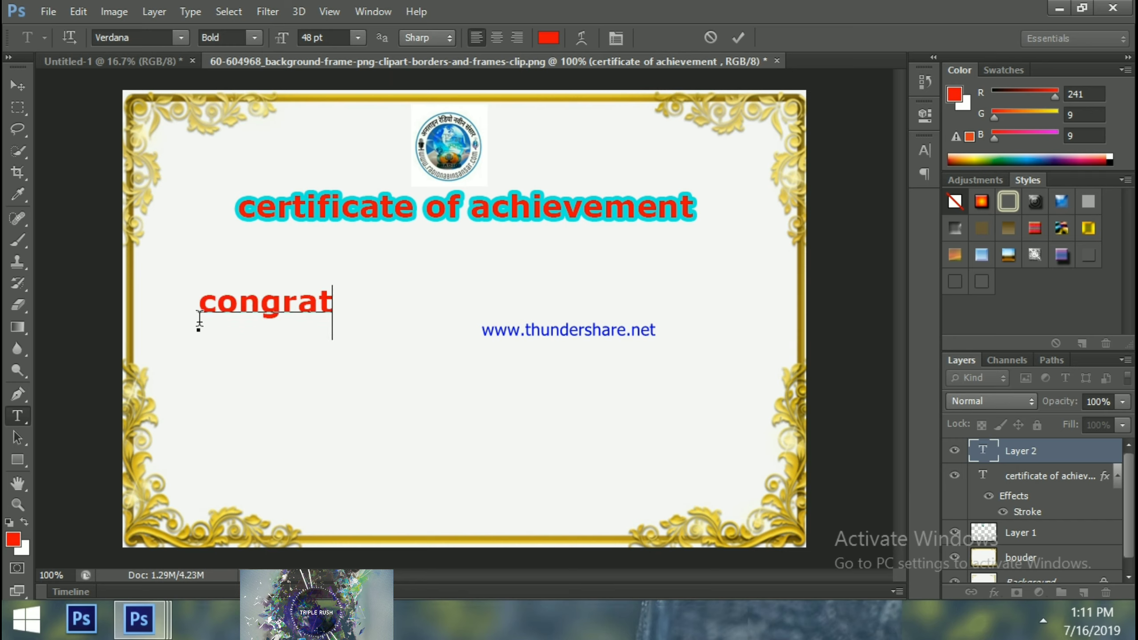
type("ulations")
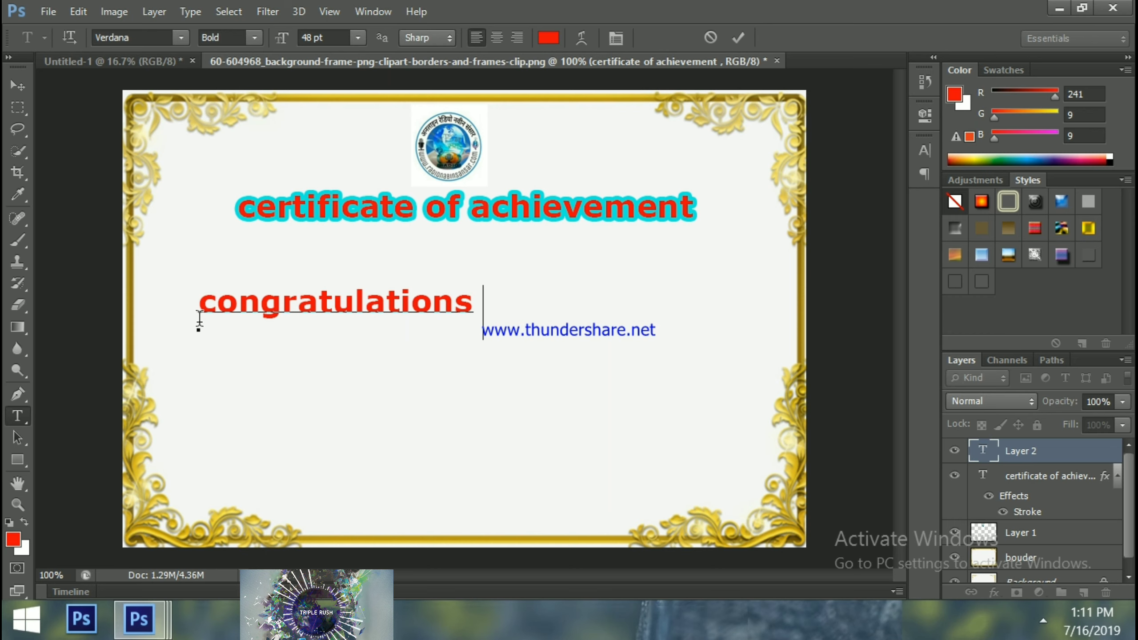
type(" for")
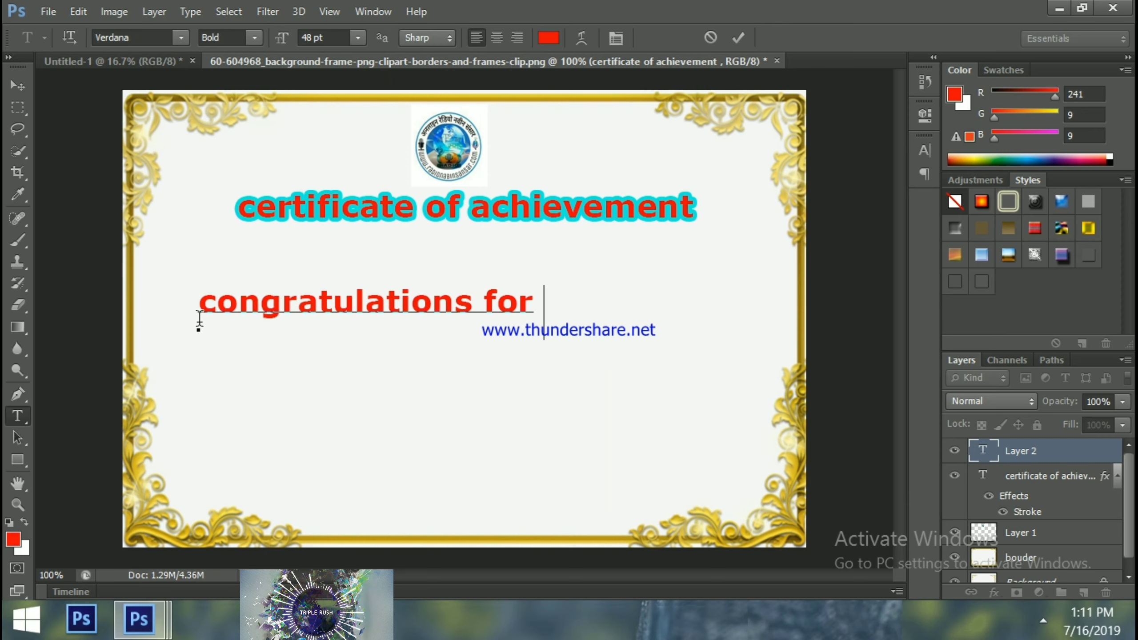
type(" you beg")
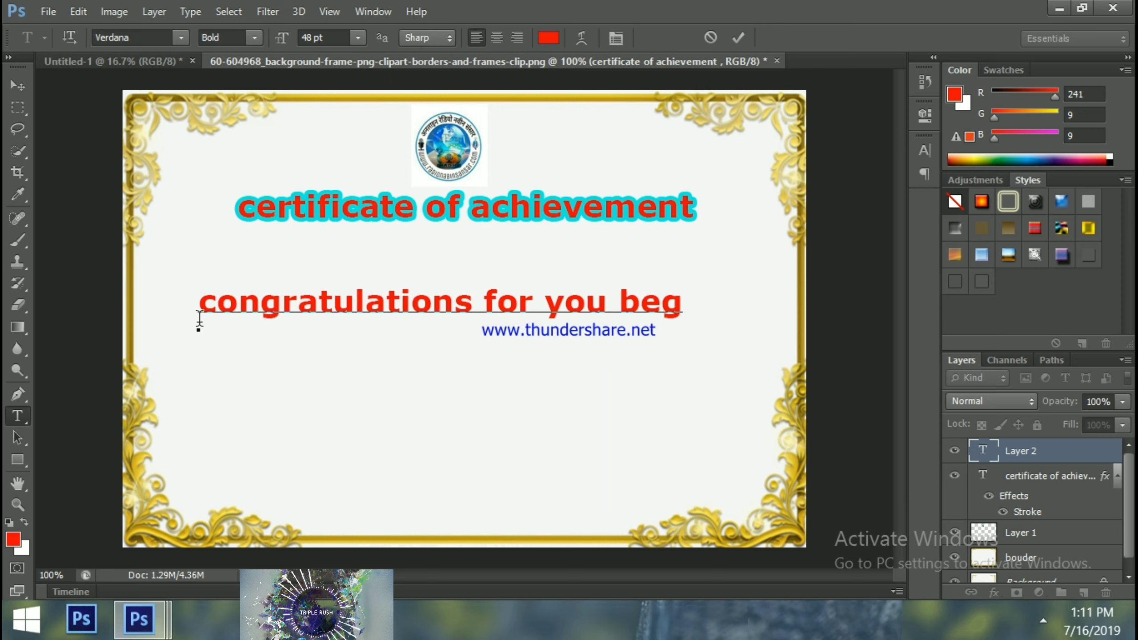
key("BackSpace")
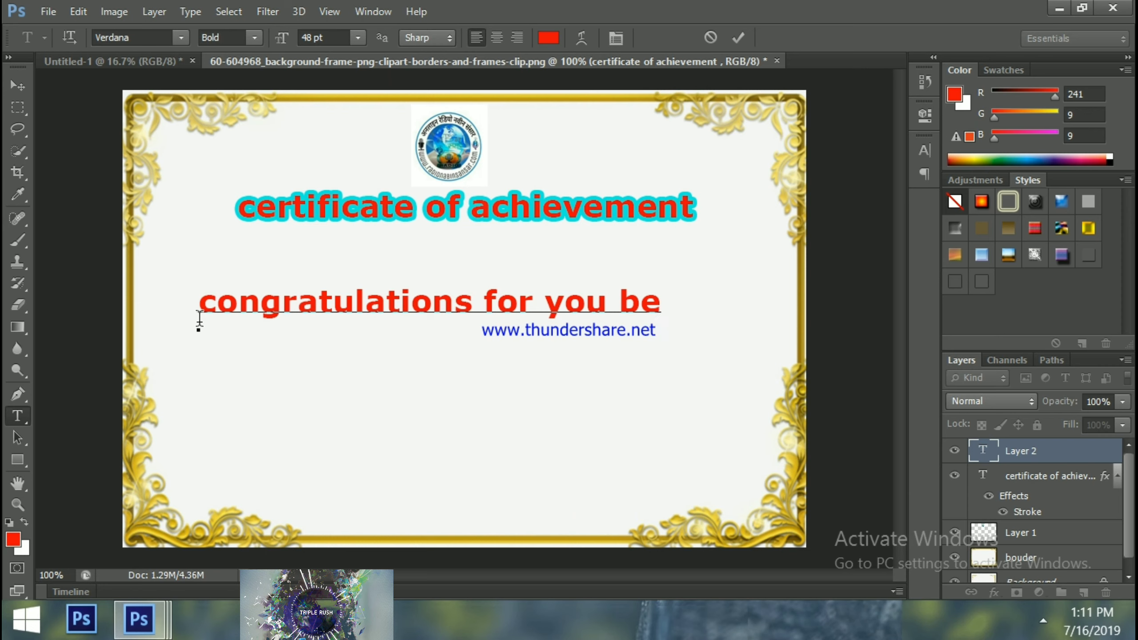
type("i")
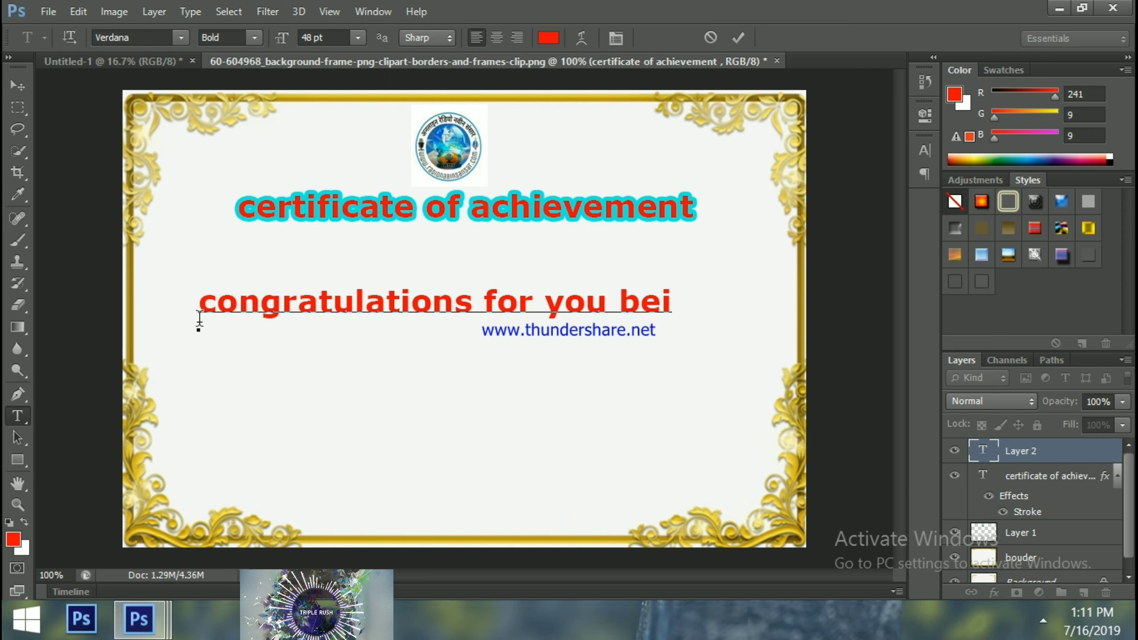
type("ng ")
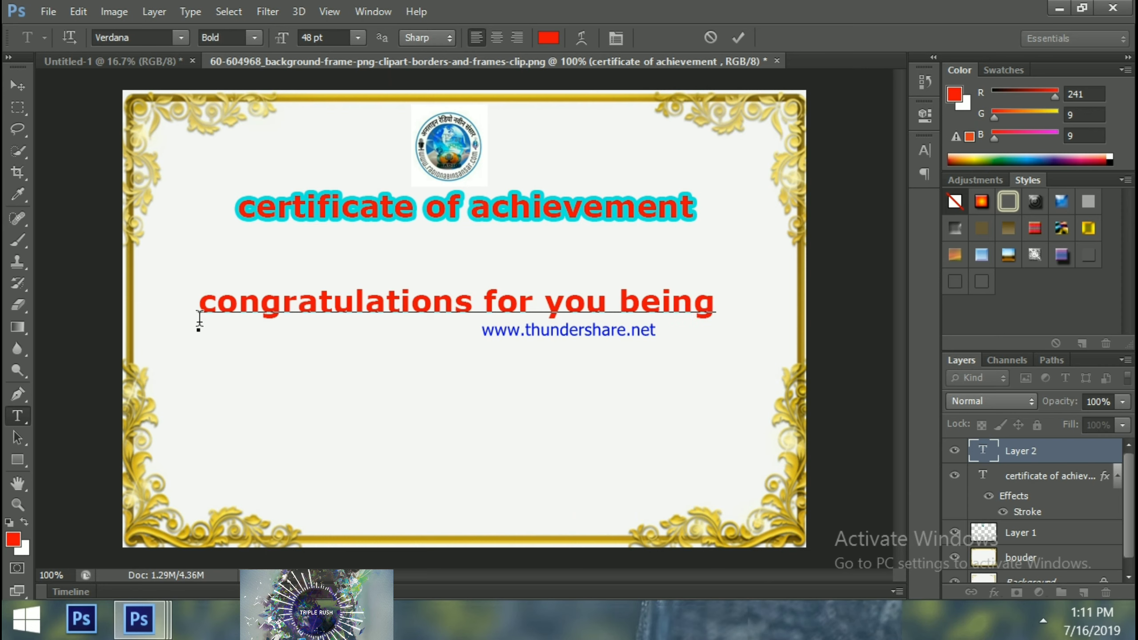
type("s")
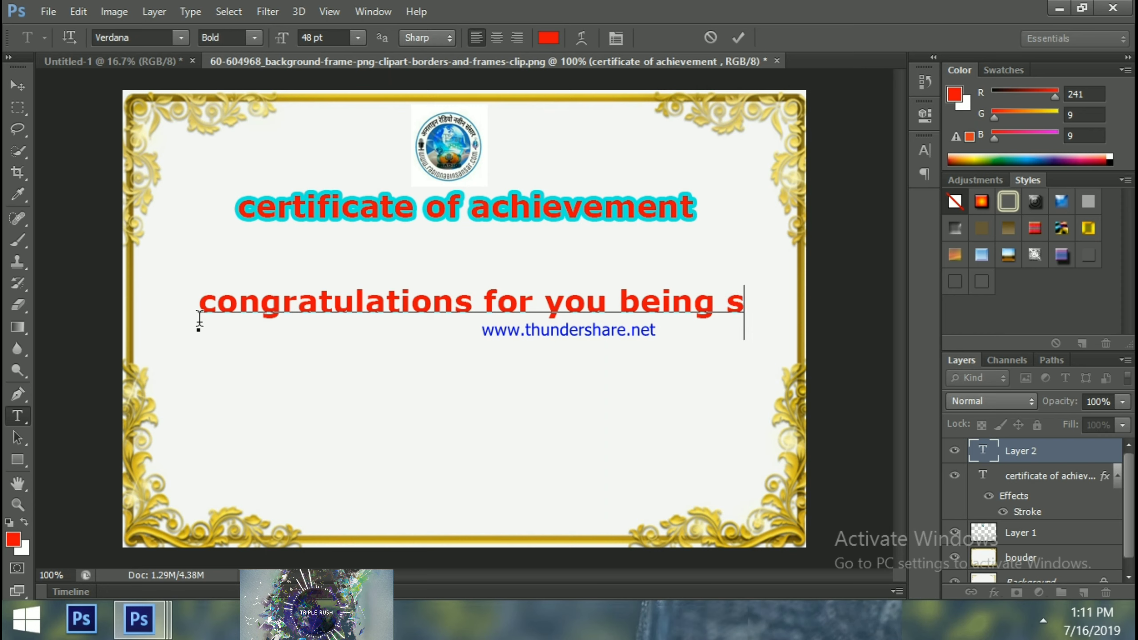
type("l")
key("BackSpace")
type("ele")
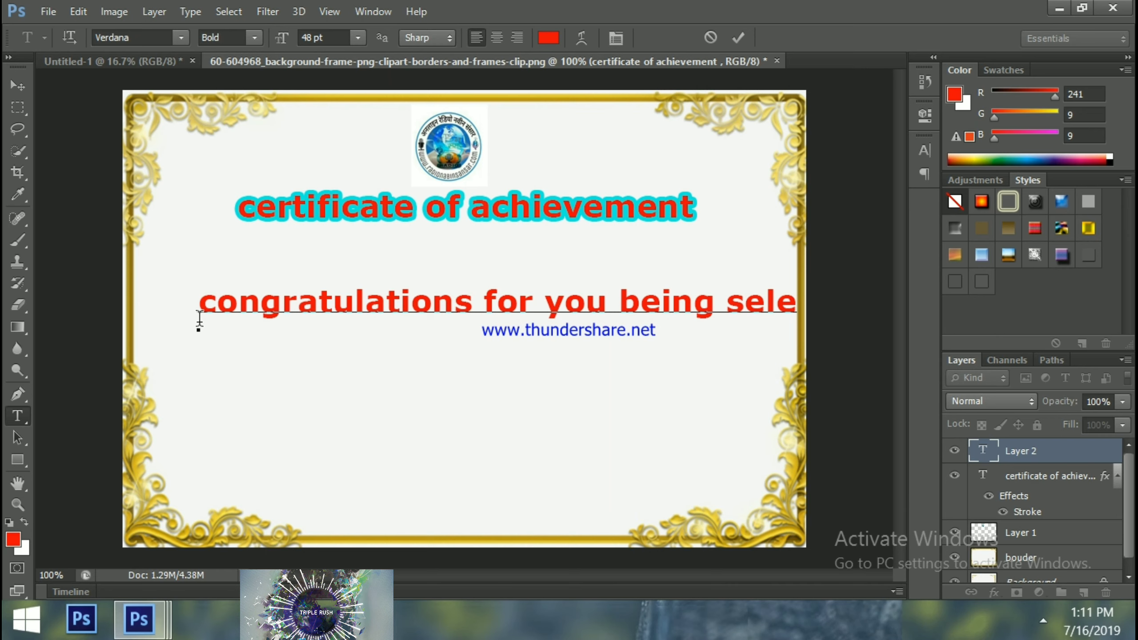
type("c")
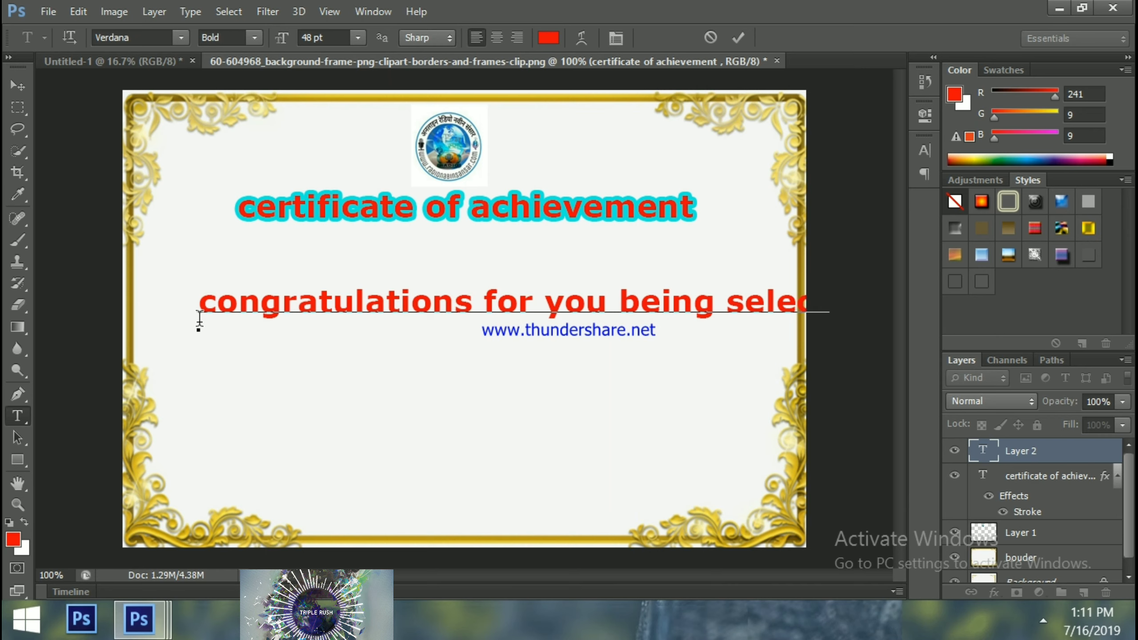
type("ed")
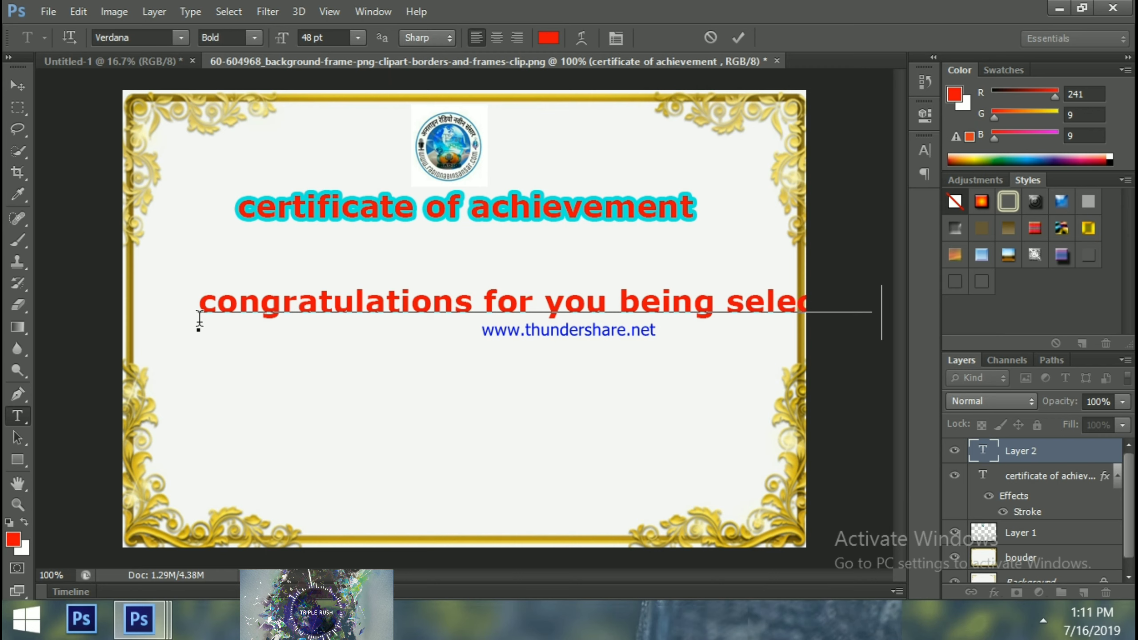
key("Return")
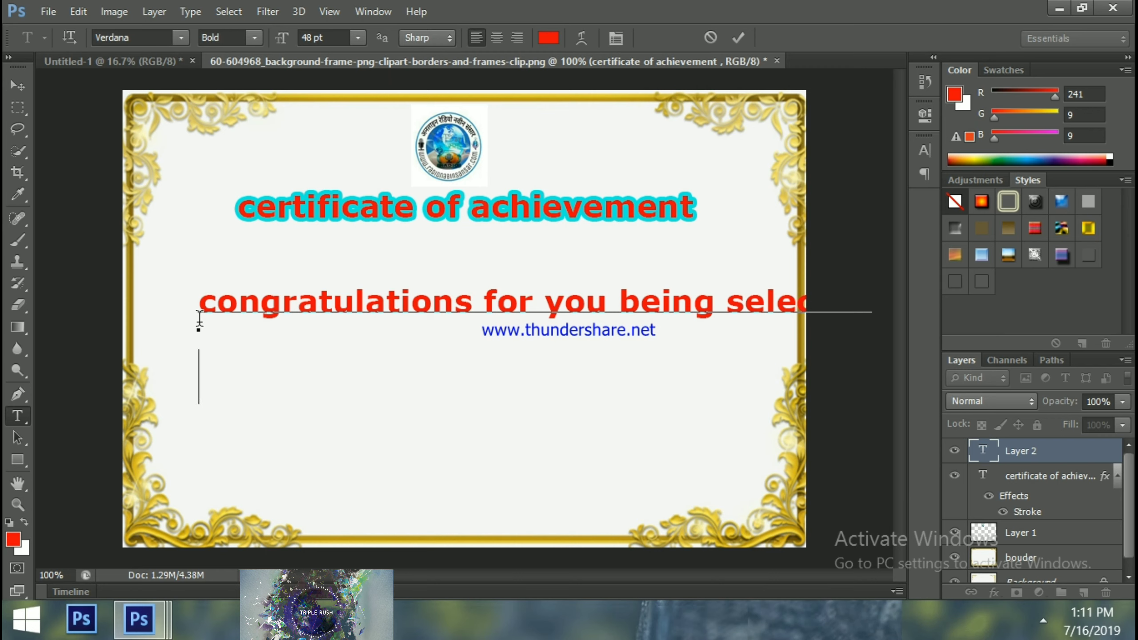
type("on")
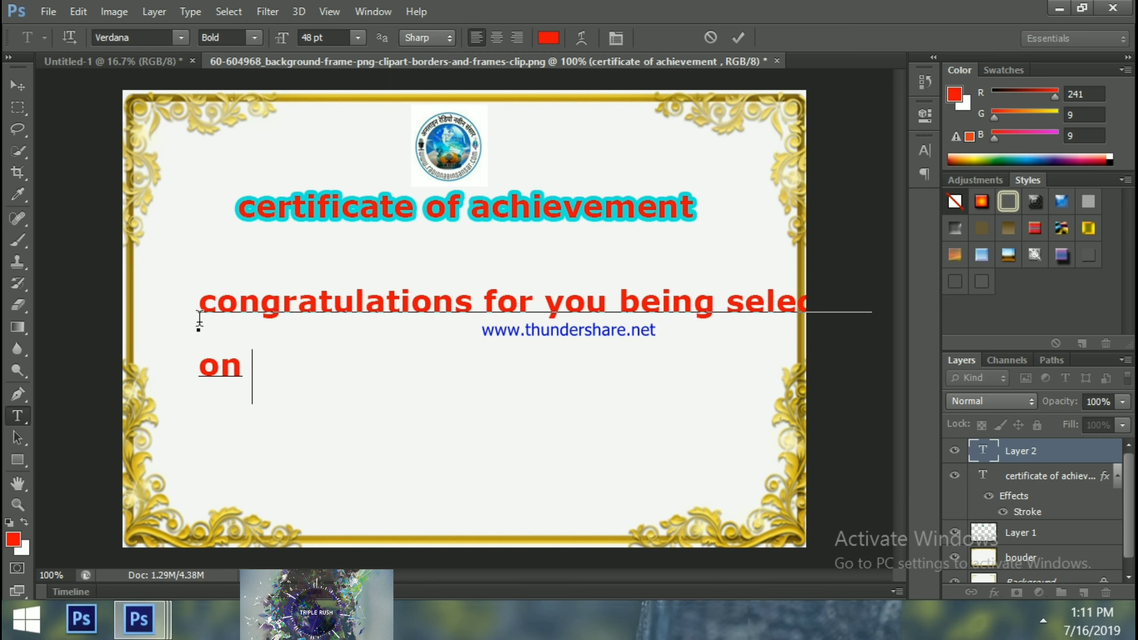
type(" h")
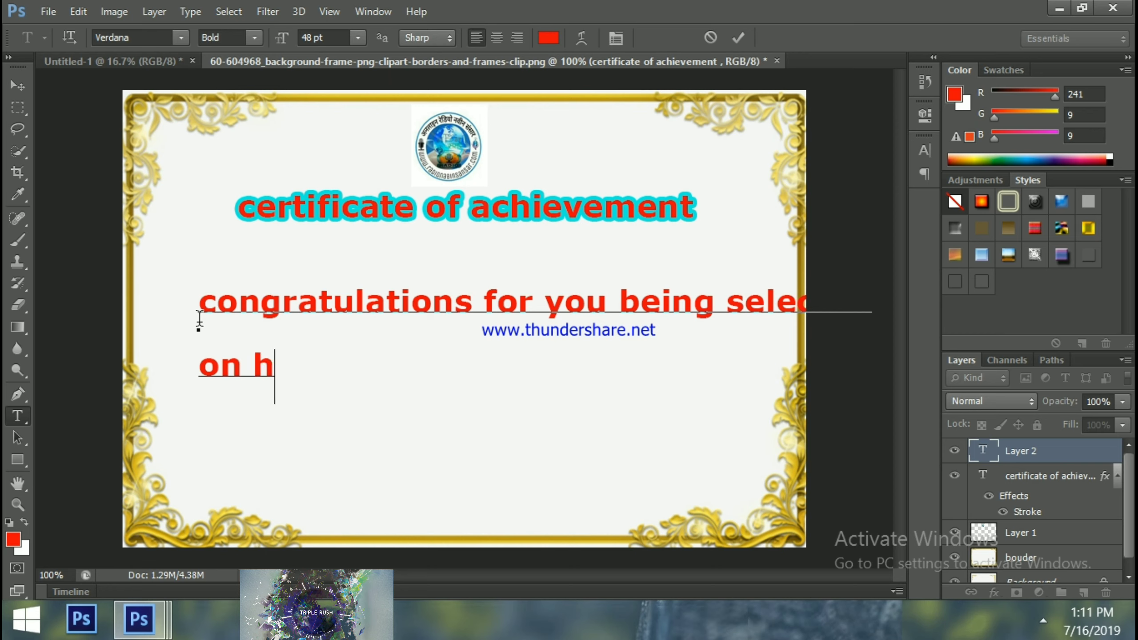
type("o")
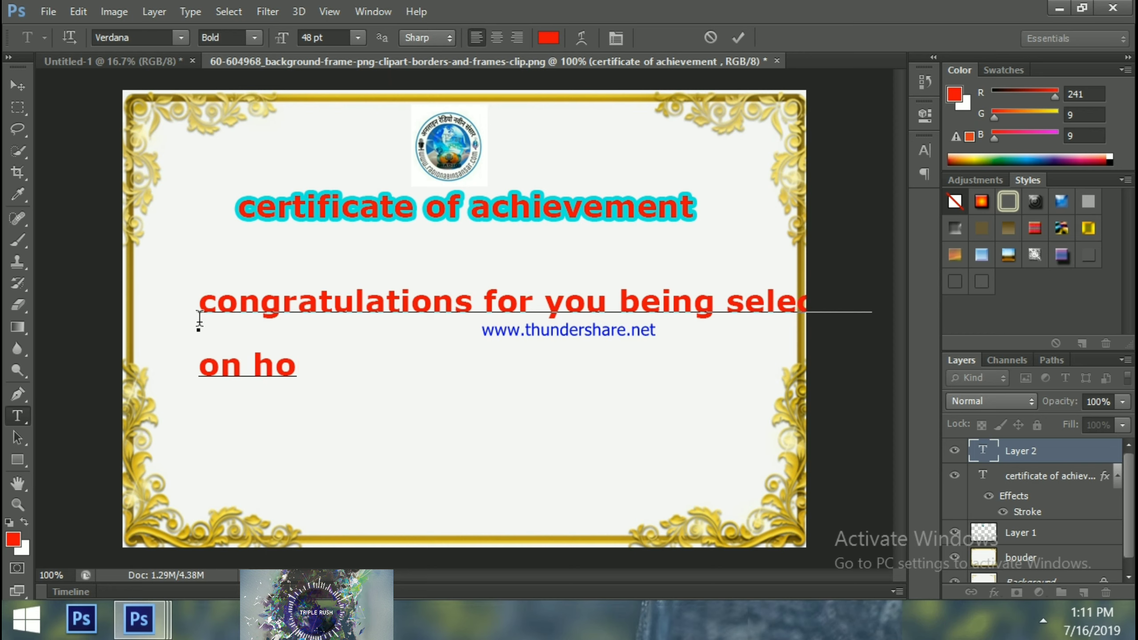
type("no")
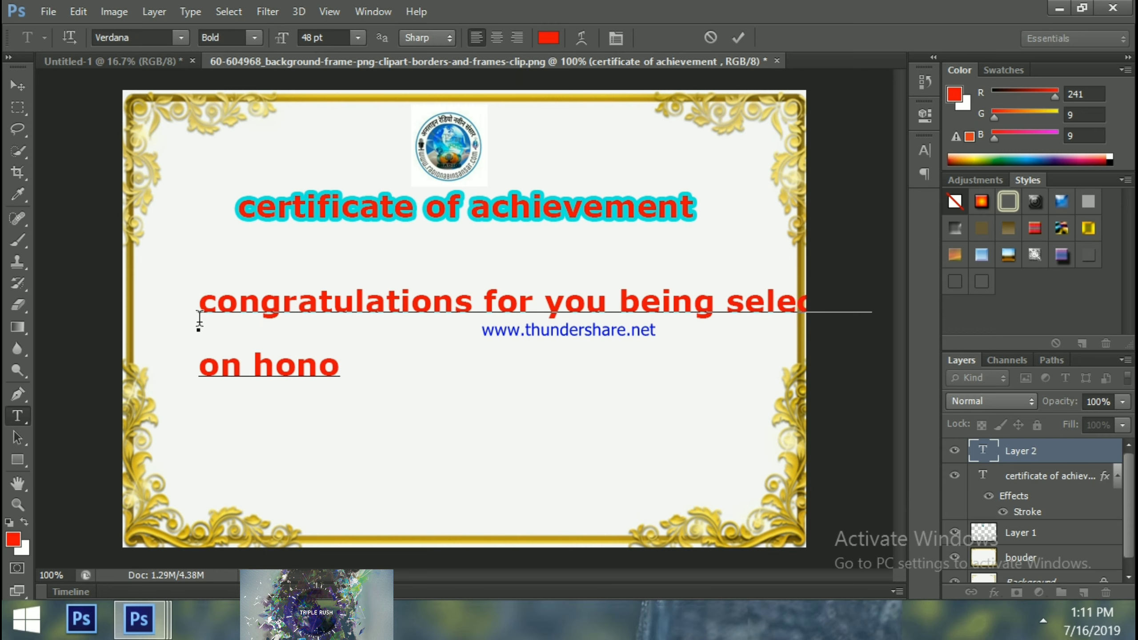
type("urabal ")
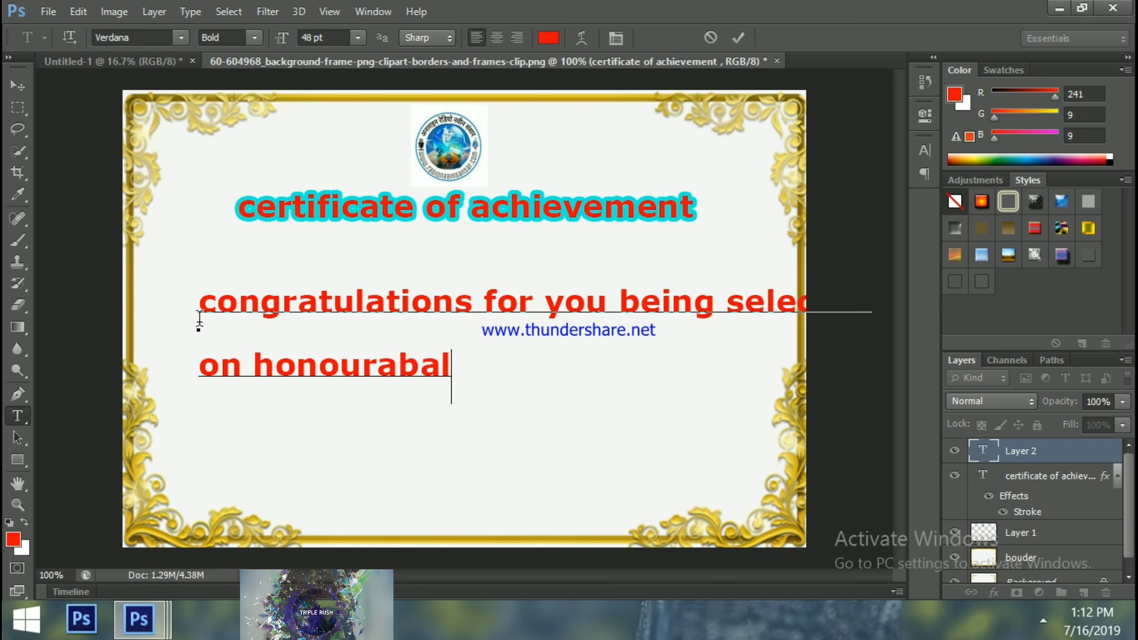
type("jo")
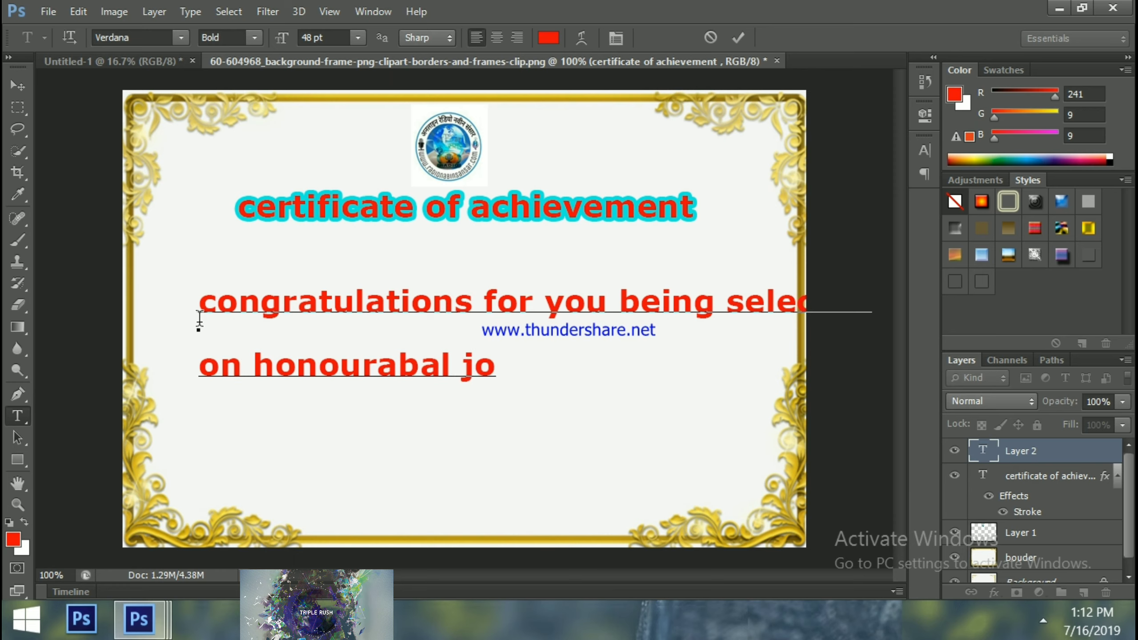
type("b o")
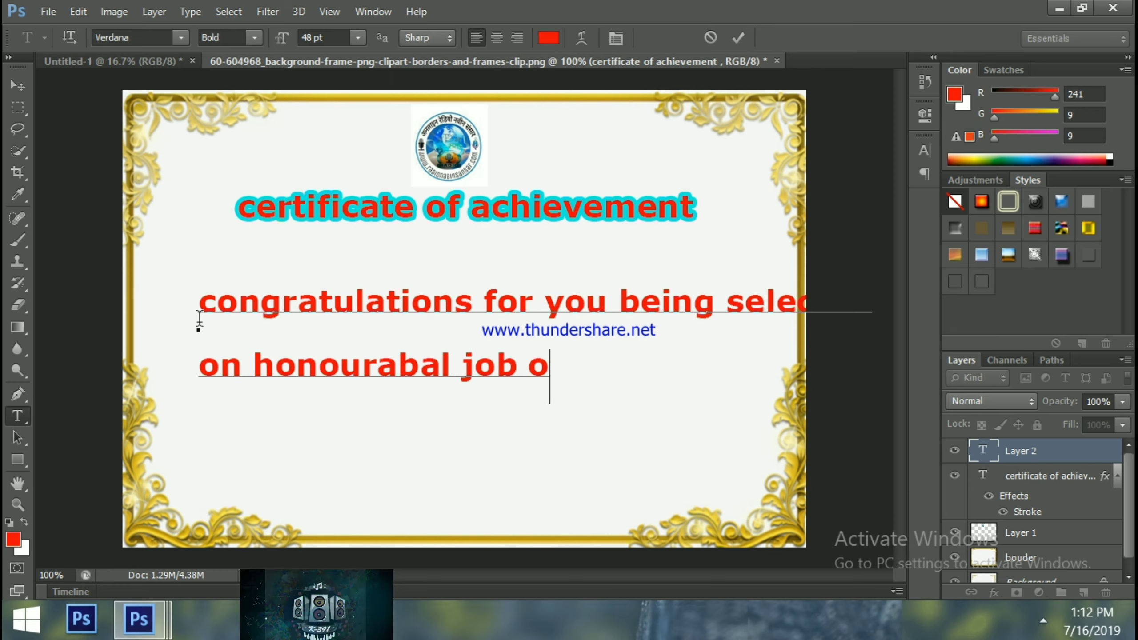
type("f gove")
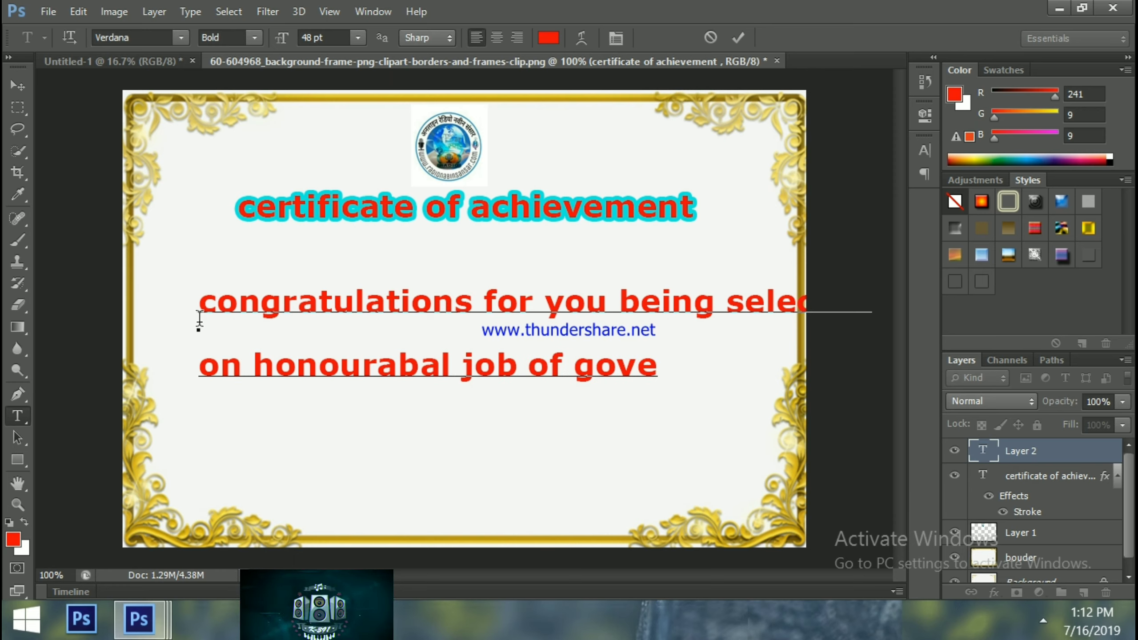
type("rmen t")
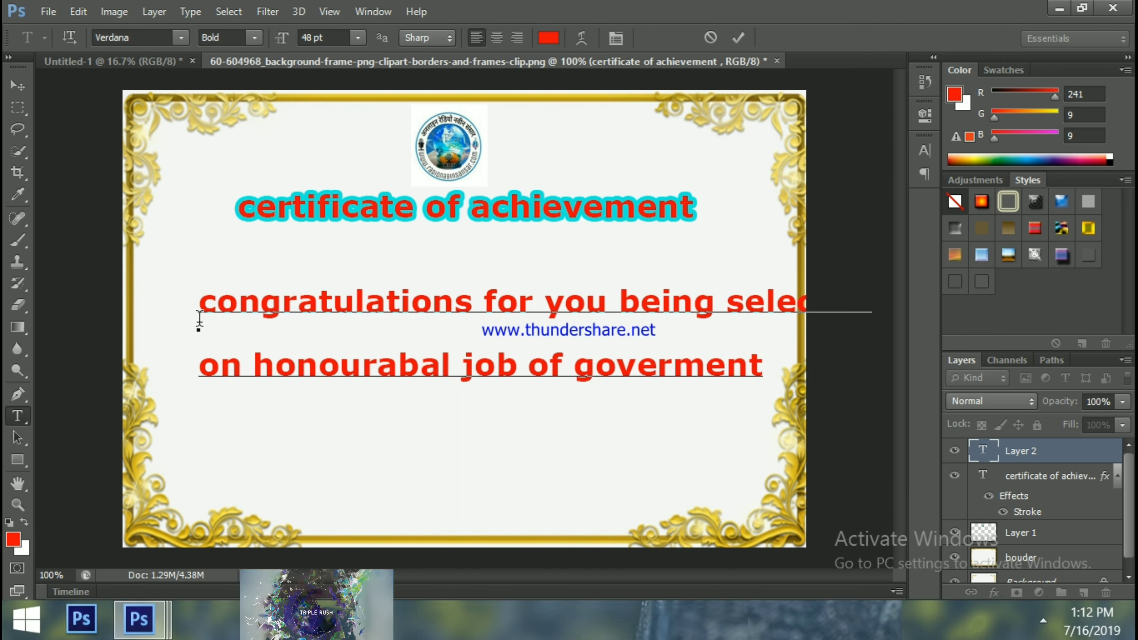
left_click(18, 85)
left_click_drag(349, 309, 323, 309)
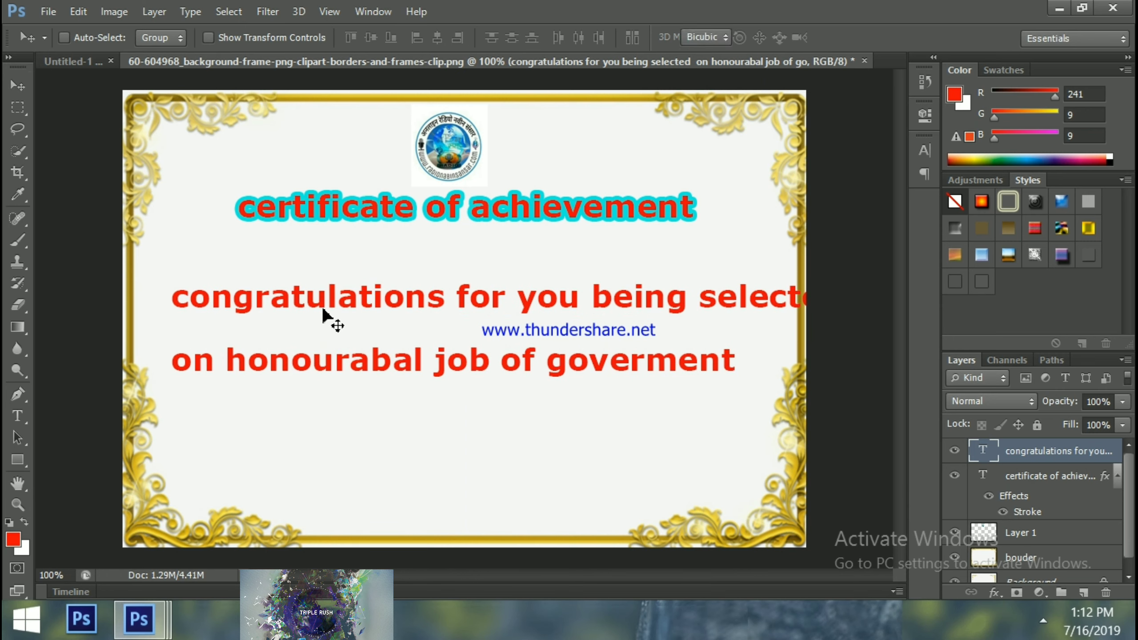
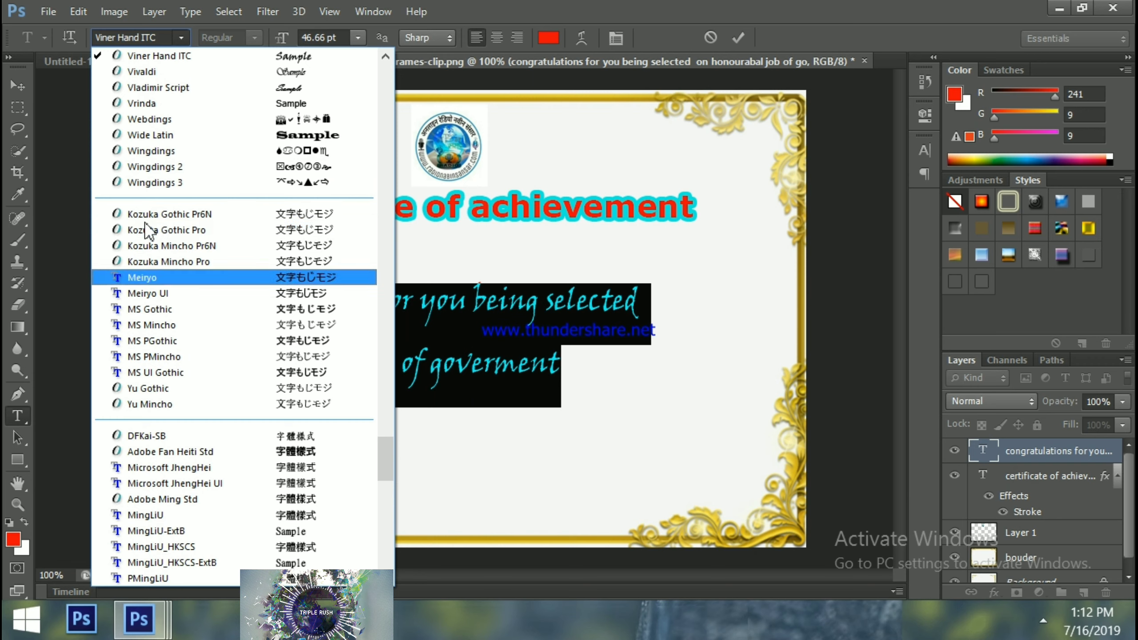
Apply Lucida Sans Unicode from the font list to the two congratulations lines, then reselect them
key("Down")
key("Down")
key("Down")
key("Down")
key("Down")
key("Down")
key("Down")
key("Down")
key("Down")
key("Down")
key("Down")
key("Down")
key("Down")
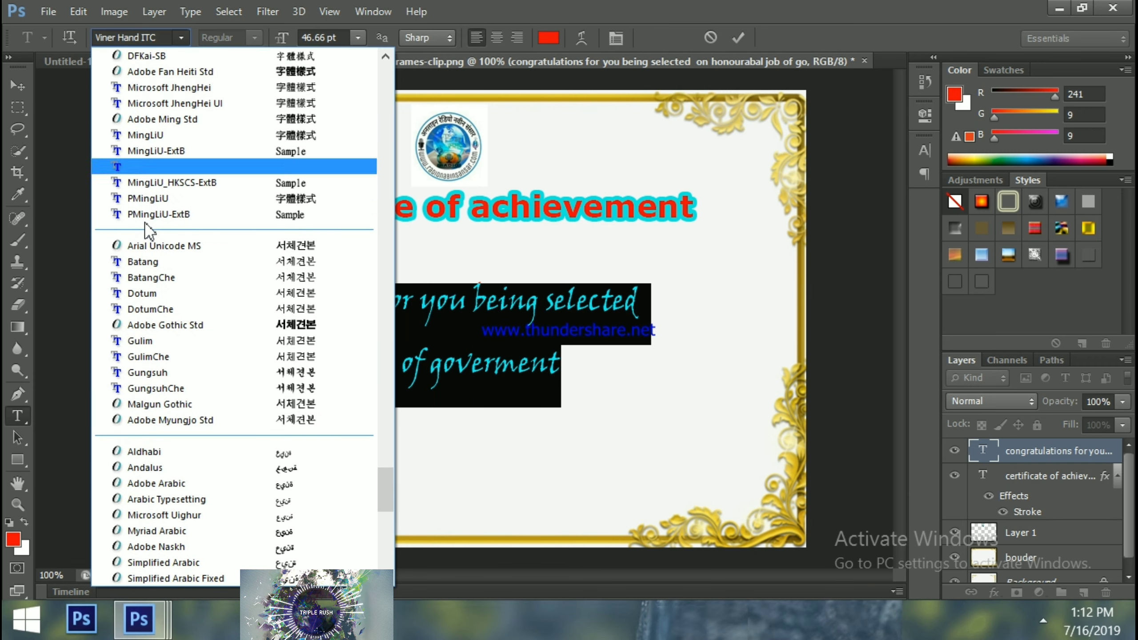
key("Down")
key("Down")
key("Down")
key("Down")
key("Down")
key("Down")
key("Down")
key("Down")
key("Down")
key("Down")
key("Down")
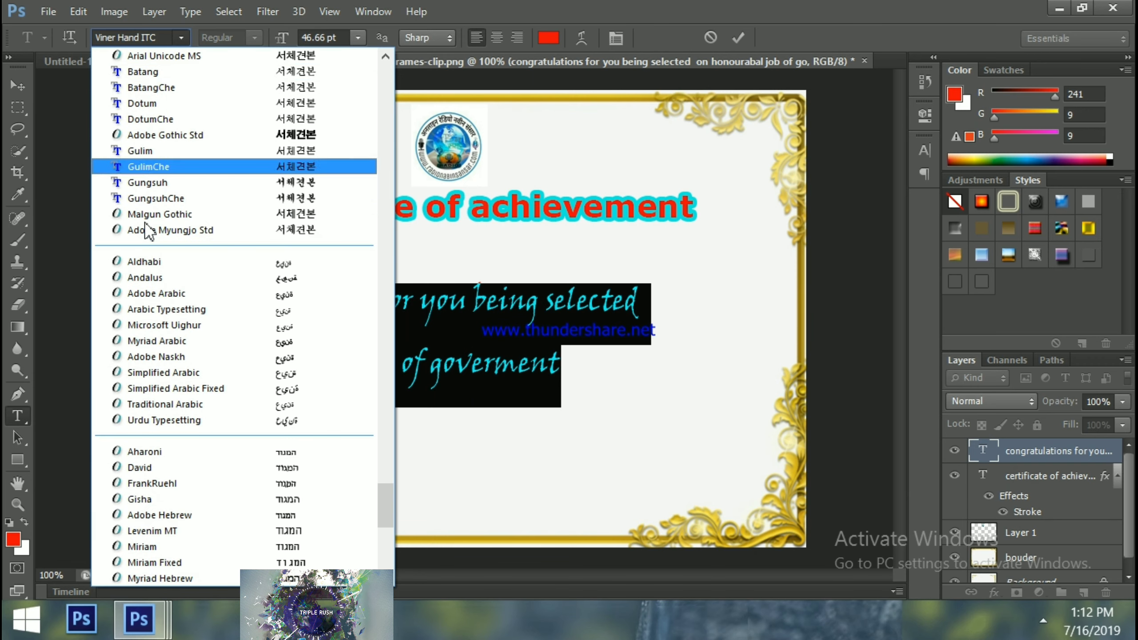
key("Down")
key("Down")
key("Down")
key("Down")
key("Down")
key("Down")
key("Down")
key("Down")
key("Down")
key("Down")
key("Down")
key("Down")
key("Down")
key("Down")
key("Down")
key("Down")
key("Down")
key("Down")
key("Down")
key("Down")
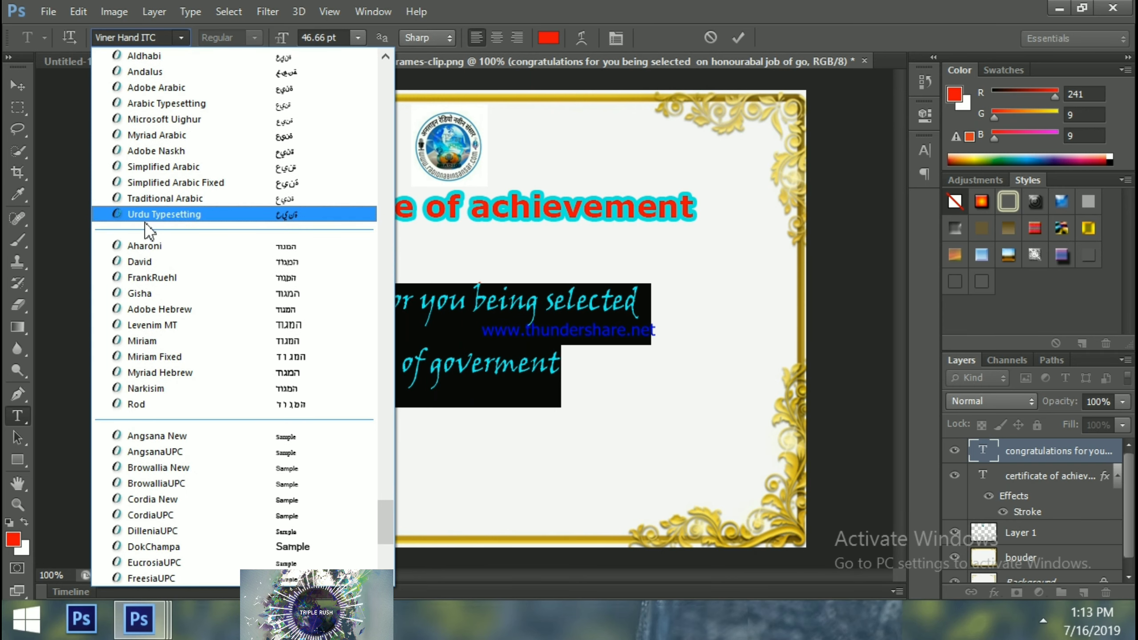
key("Down")
key("Down")
key("Down")
key("Down")
key("Down")
key("Down")
key("Down")
key("Down")
key("Down")
key("Down")
key("Down")
key("Down")
key("Down")
key("Down")
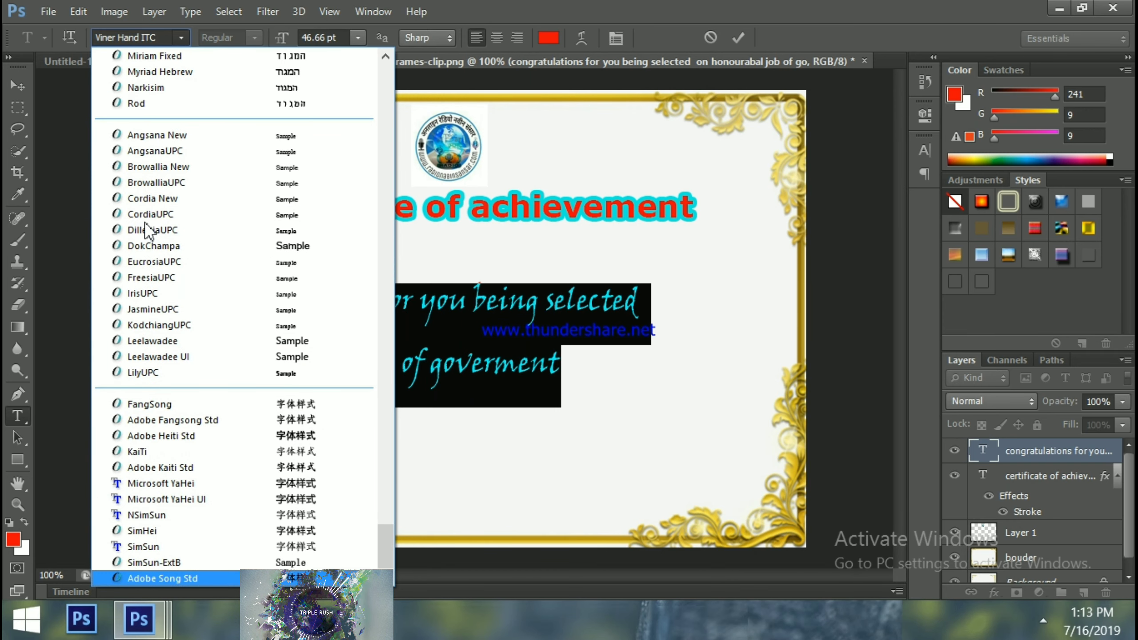
key("Up")
key("Down")
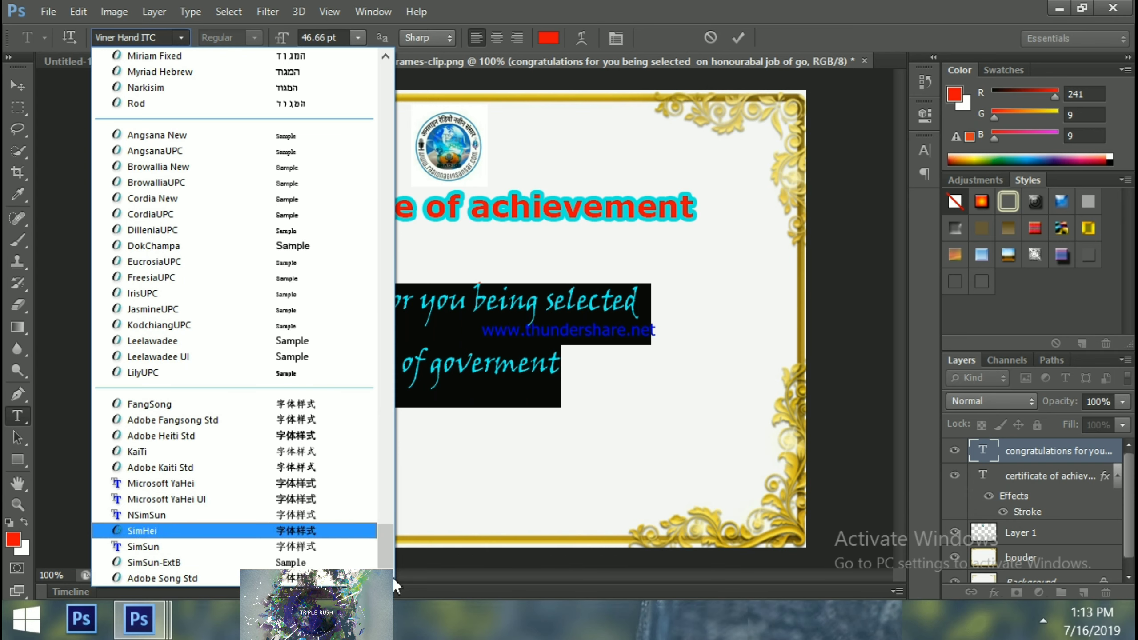
left_click_drag(385, 551, 401, 287)
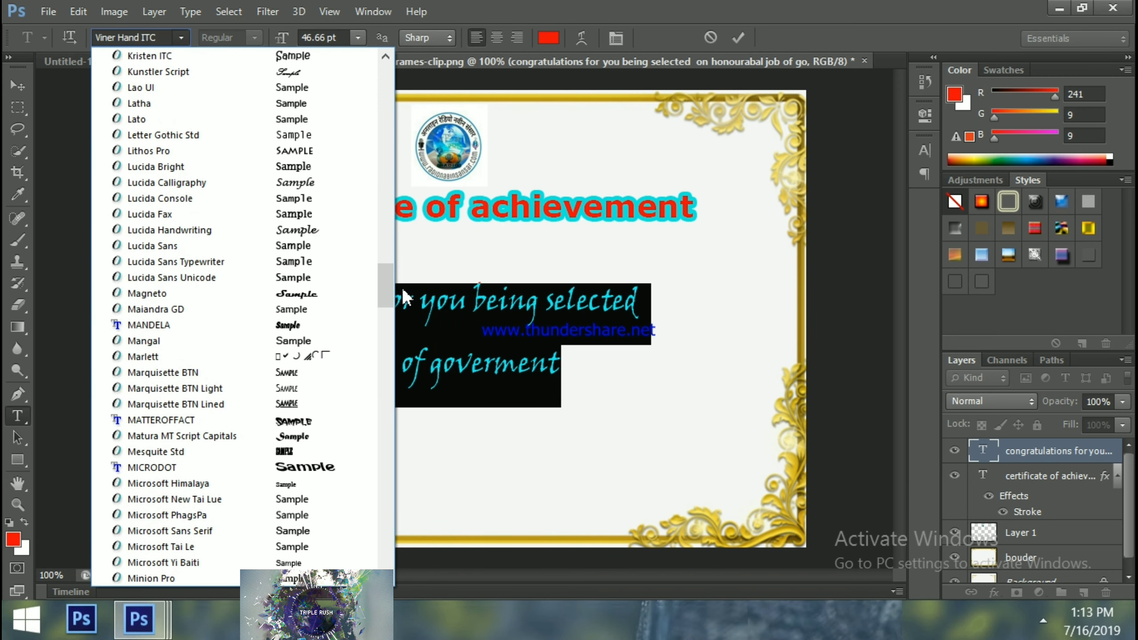
left_click(303, 277)
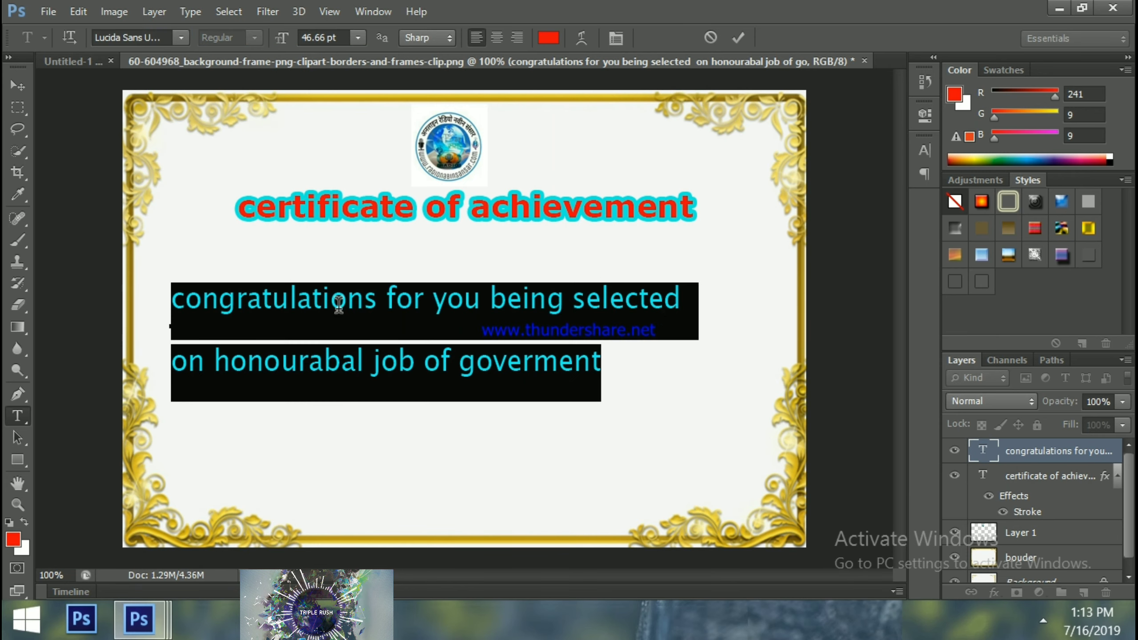
left_click(310, 299)
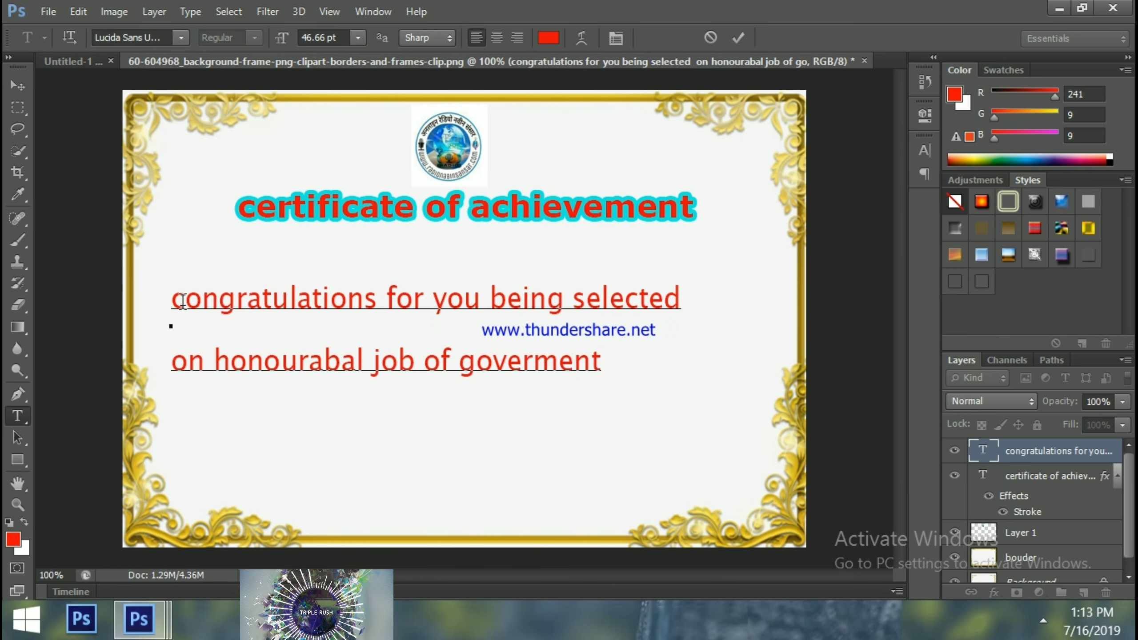
left_click_drag(172, 298, 656, 386)
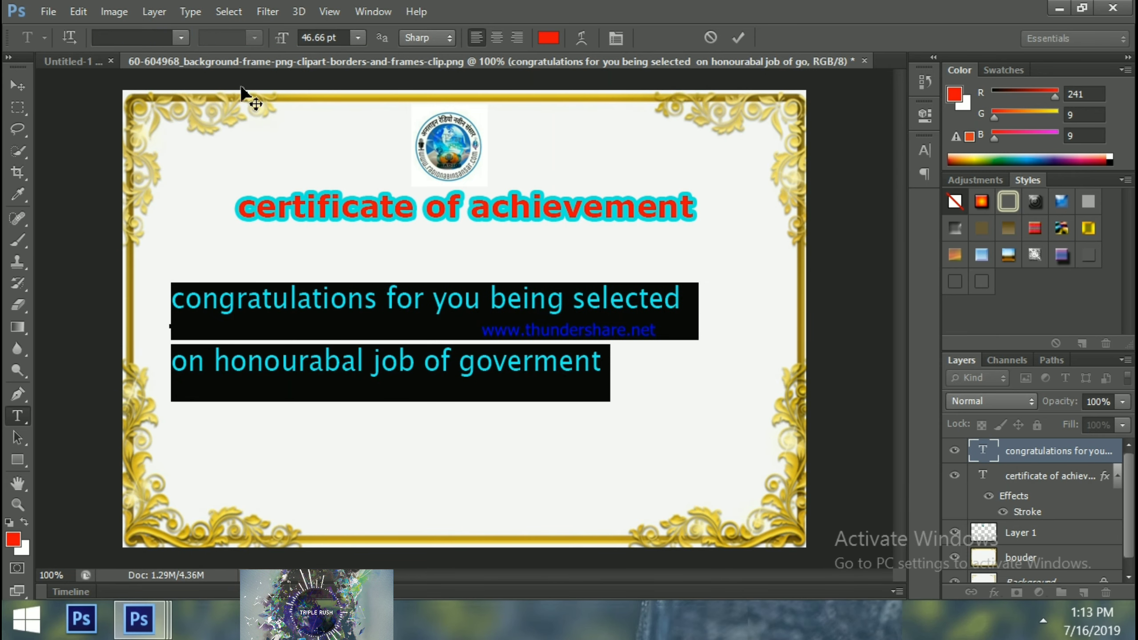
left_click(357, 37)
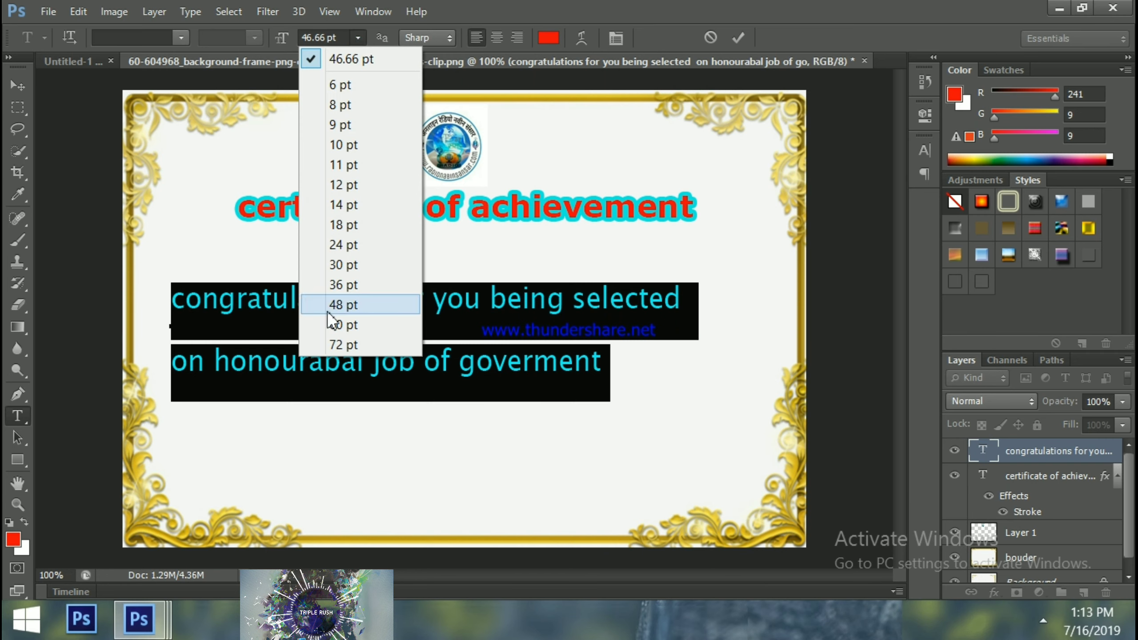
Resize the selected congratulations lines to 36 pt
left_click(343, 305)
left_click(325, 307)
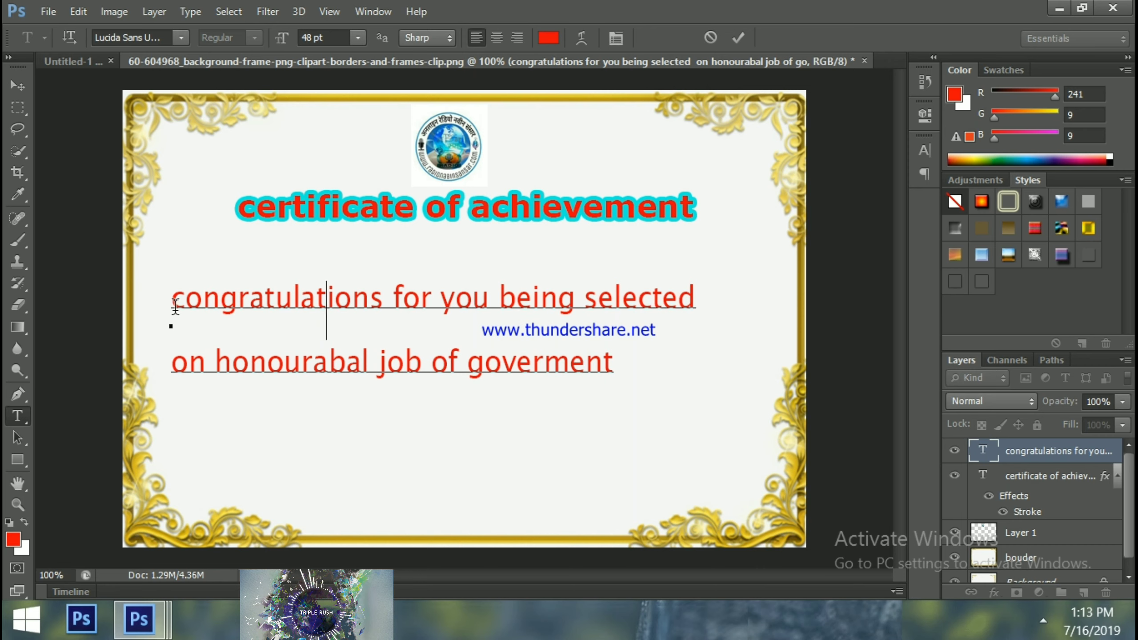
left_click_drag(171, 300, 592, 402)
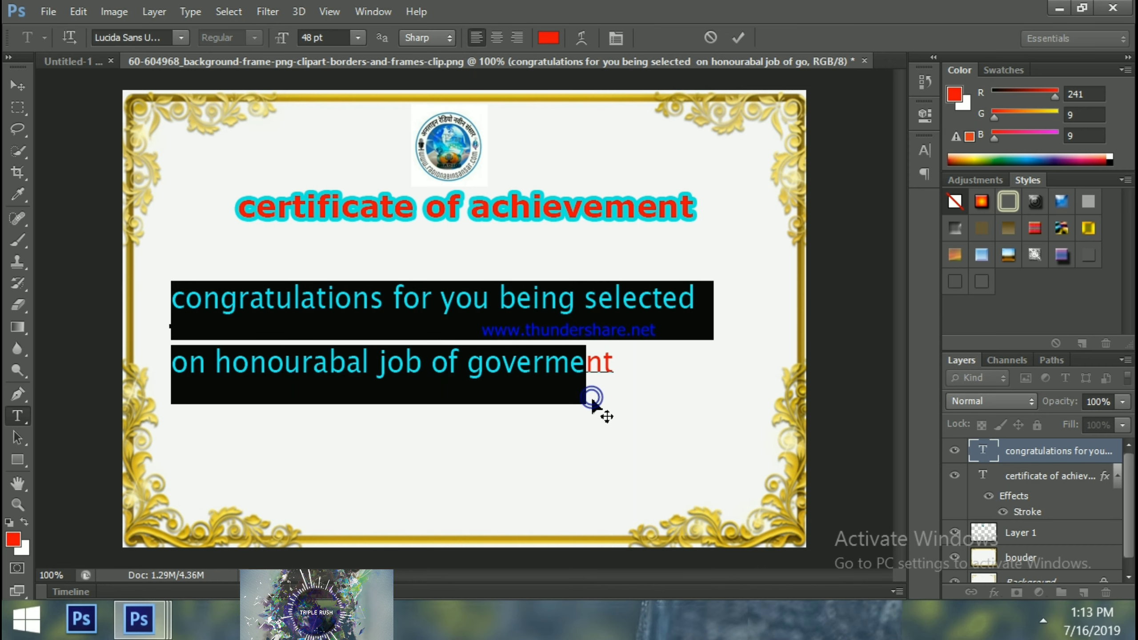
left_click(496, 331)
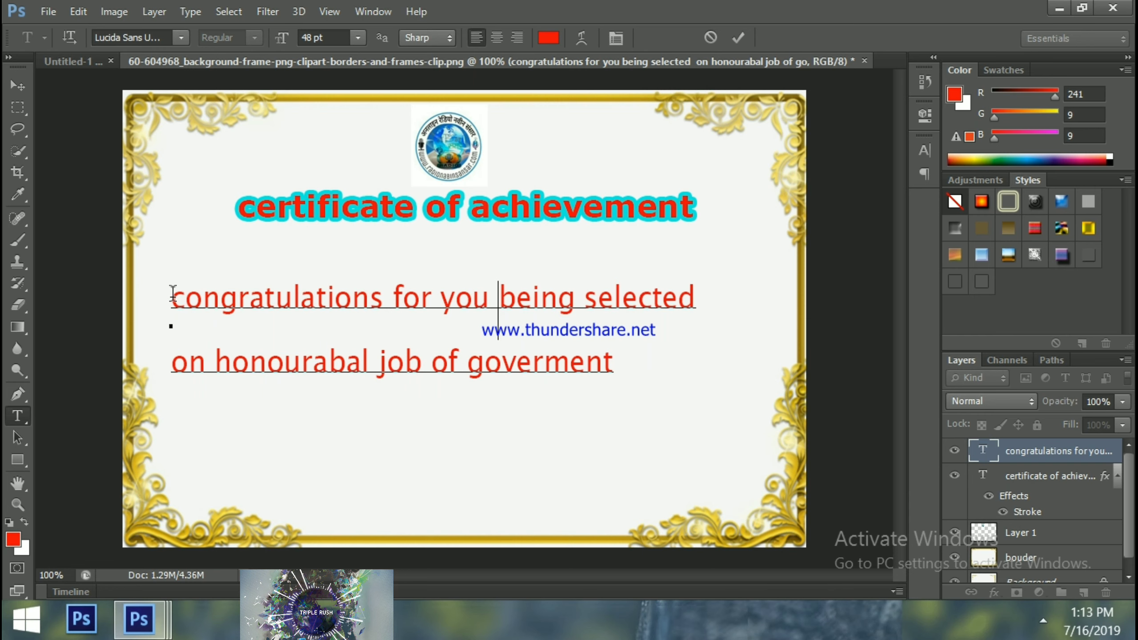
left_click_drag(171, 300, 703, 409)
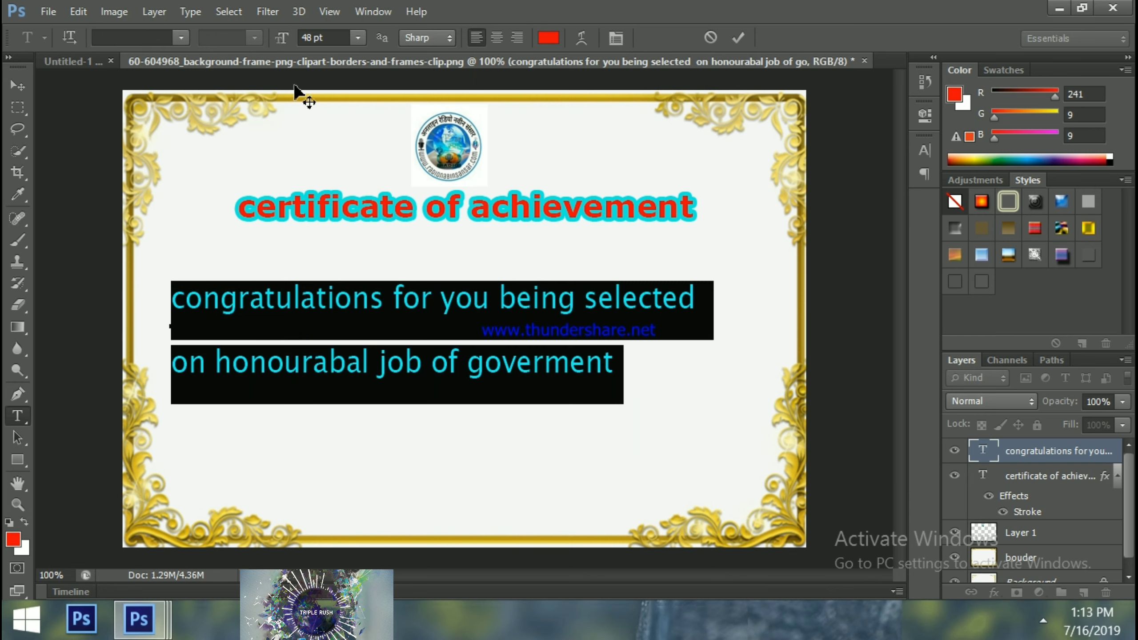
left_click(358, 38)
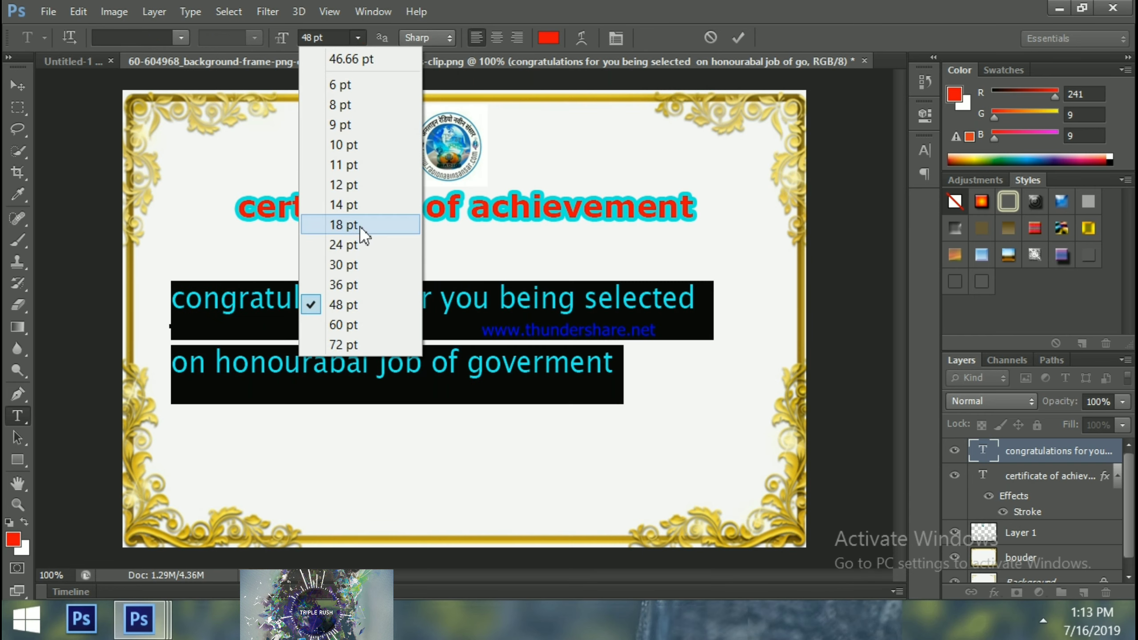
left_click(346, 284)
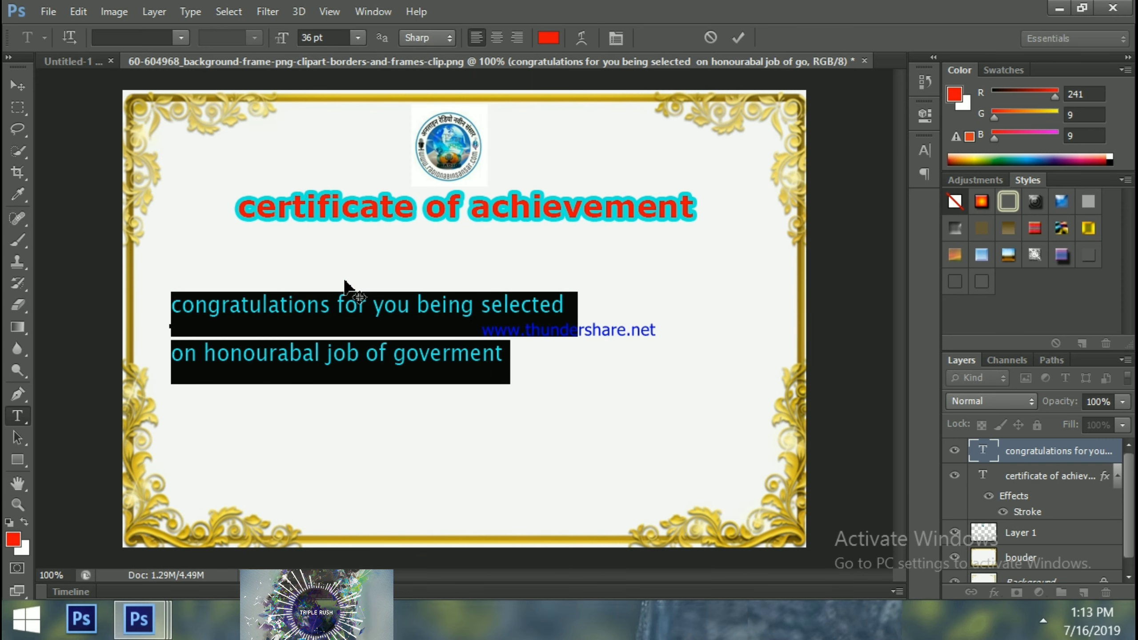
Colour the lines near-black and drag them right to centre under the title
left_click(548, 37)
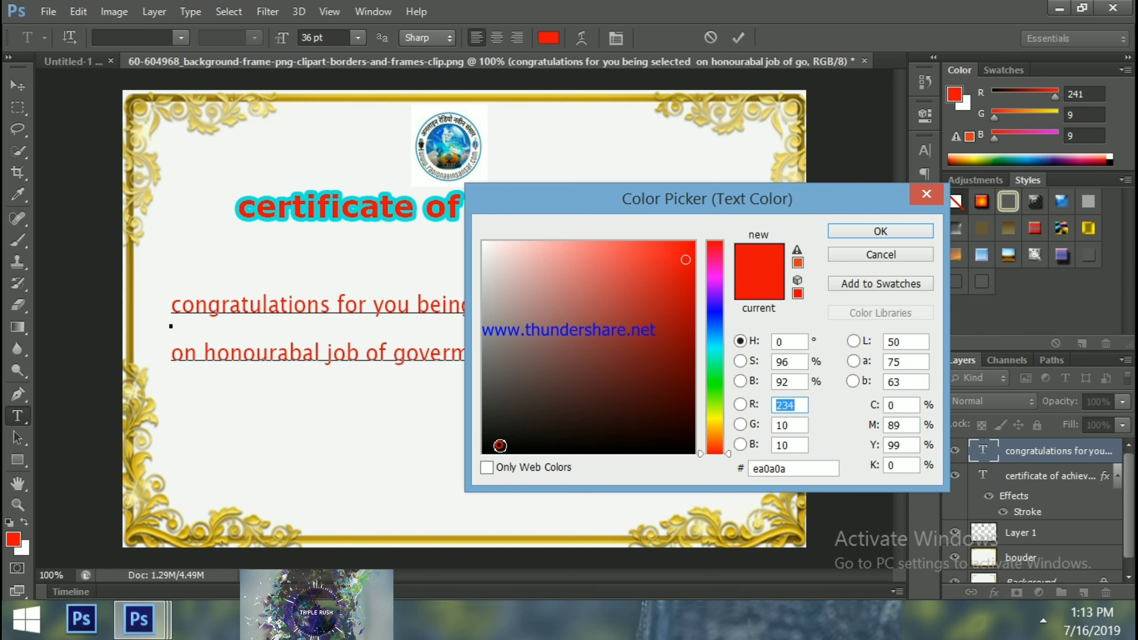
left_click(499, 444)
left_click(857, 234)
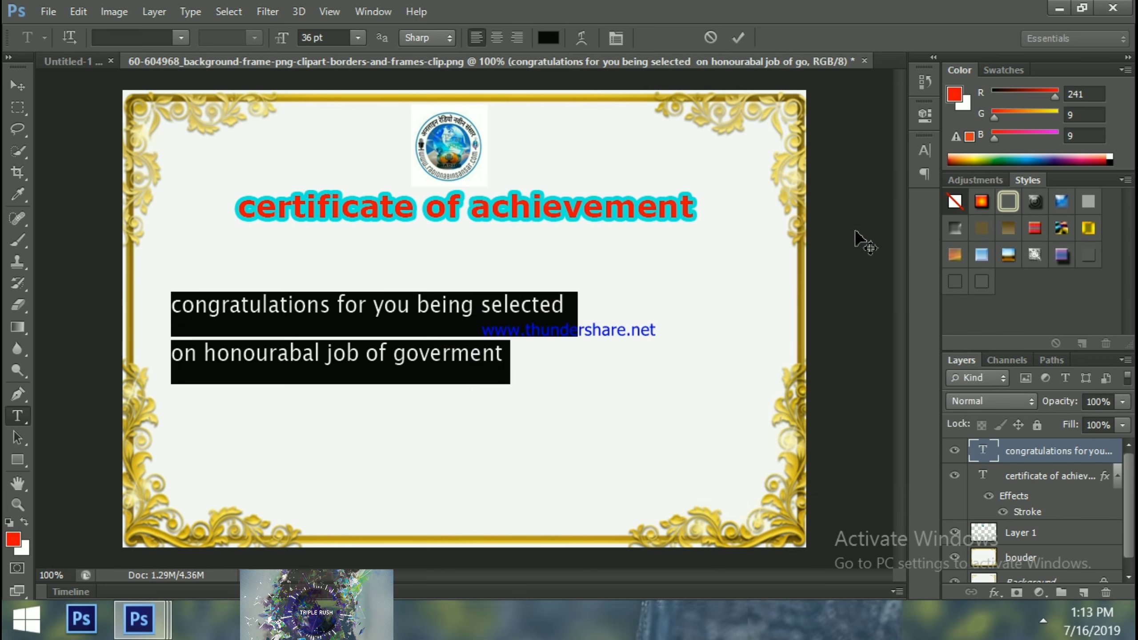
left_click(534, 354)
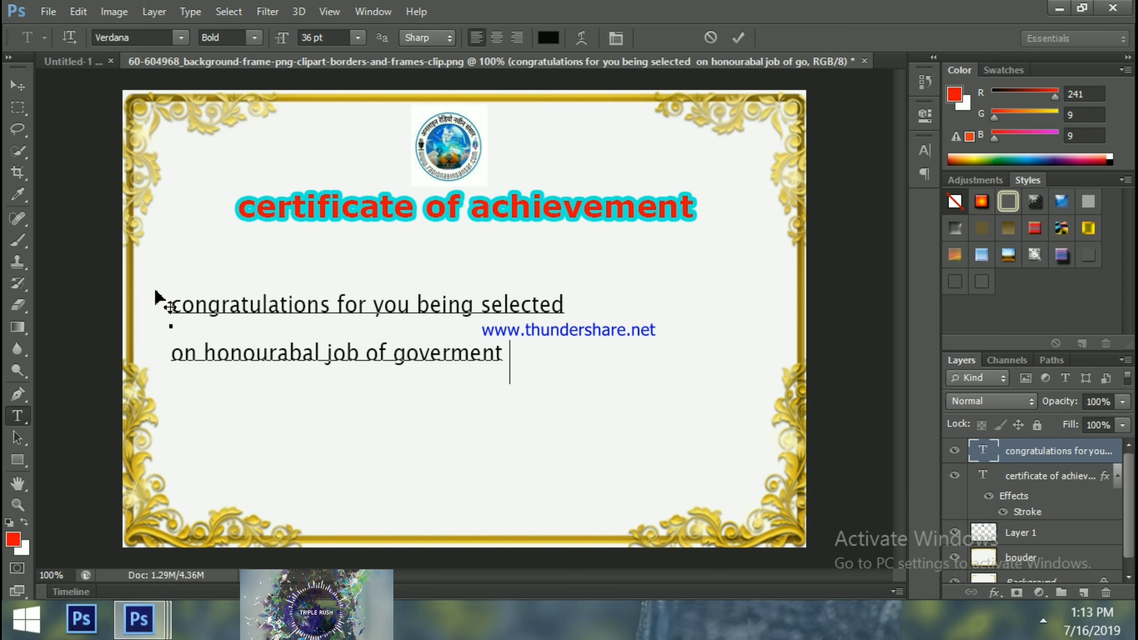
left_click(17, 85)
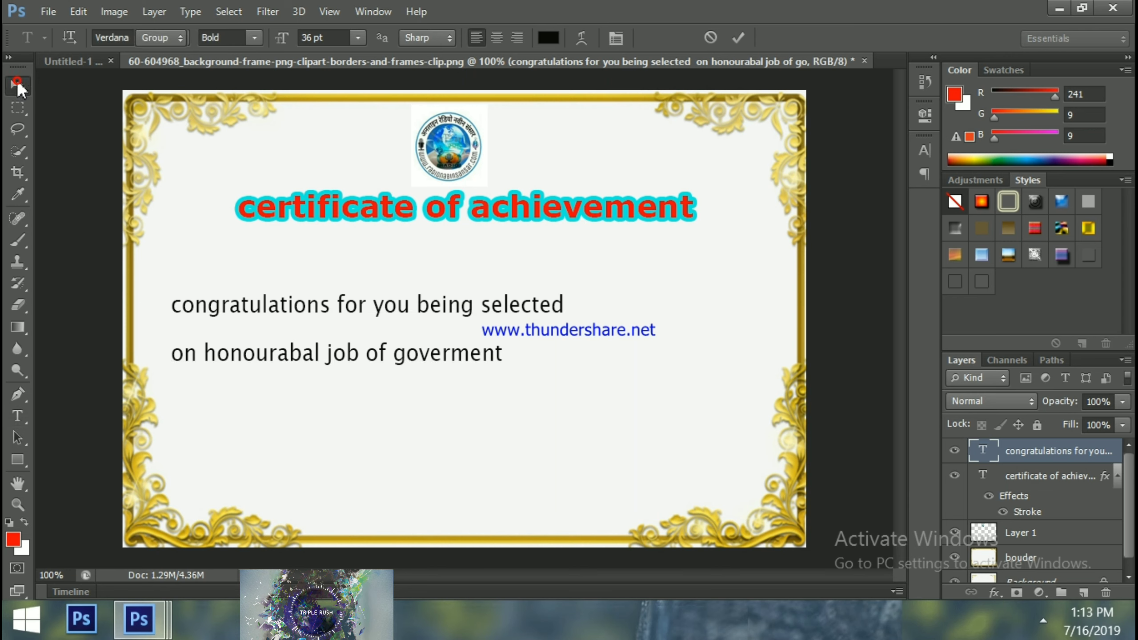
left_click_drag(236, 311, 335, 308)
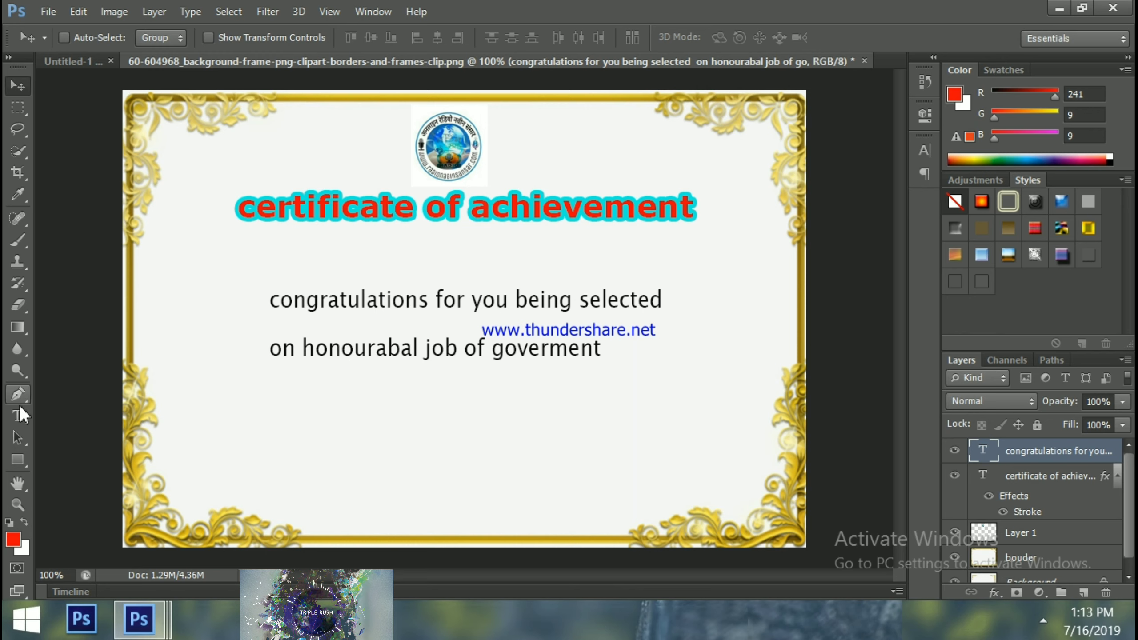
Place a new Type-tool text insertion point at the lower left, beneath the congratulations lines
left_click(18, 416)
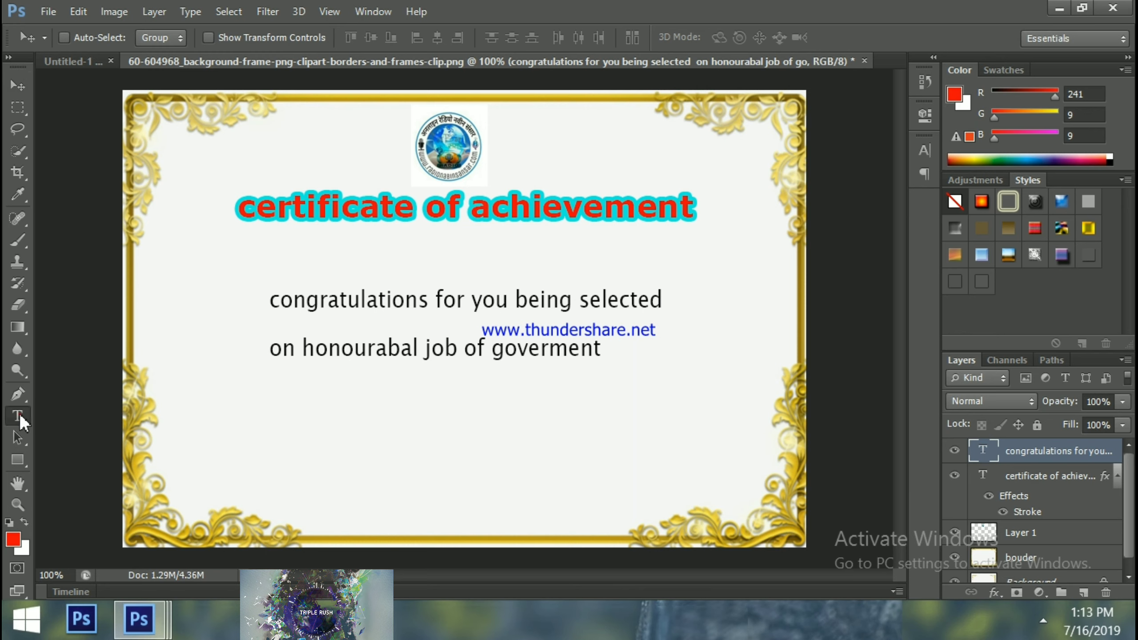
left_click(225, 454)
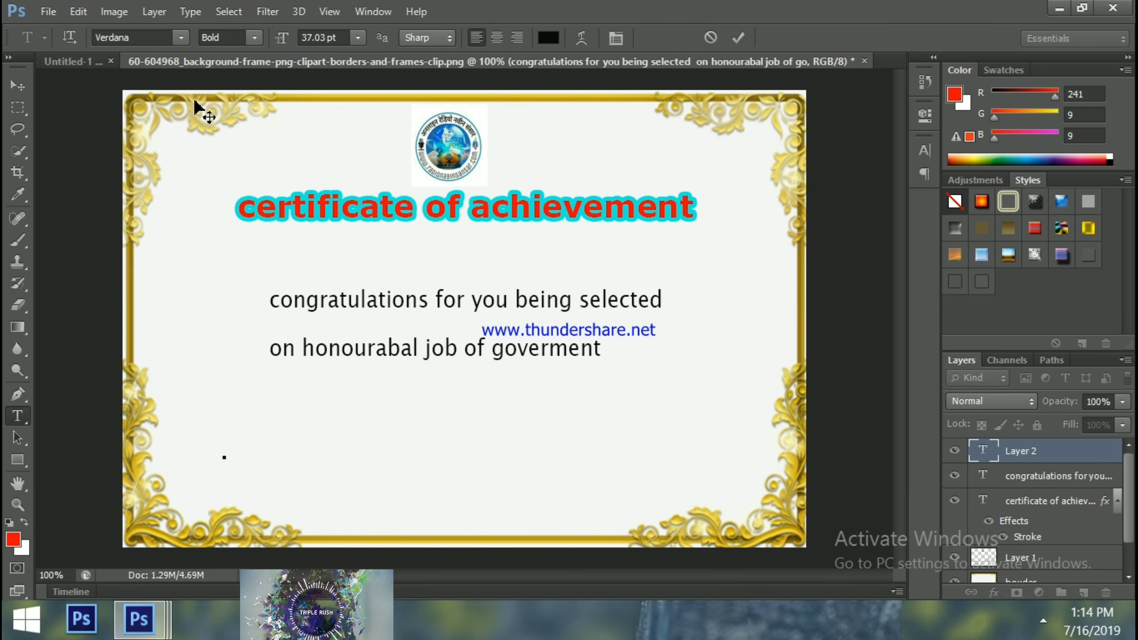
In bold Verdana, type 'organizer' with the organizer's name on the next line, then select the name
left_click(182, 38)
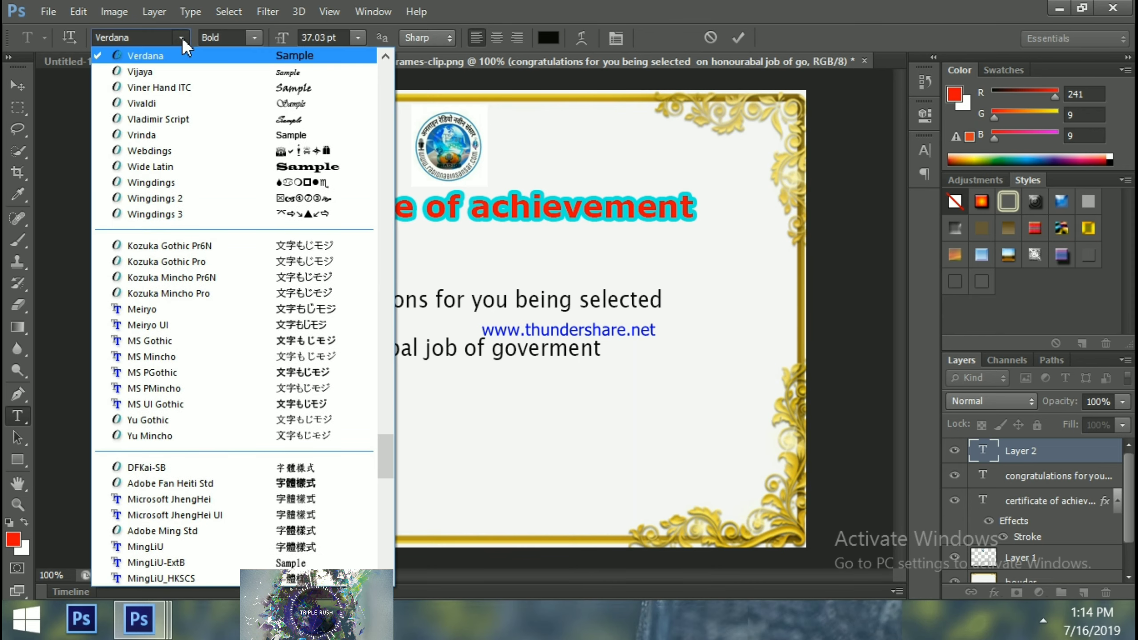
left_click(181, 38)
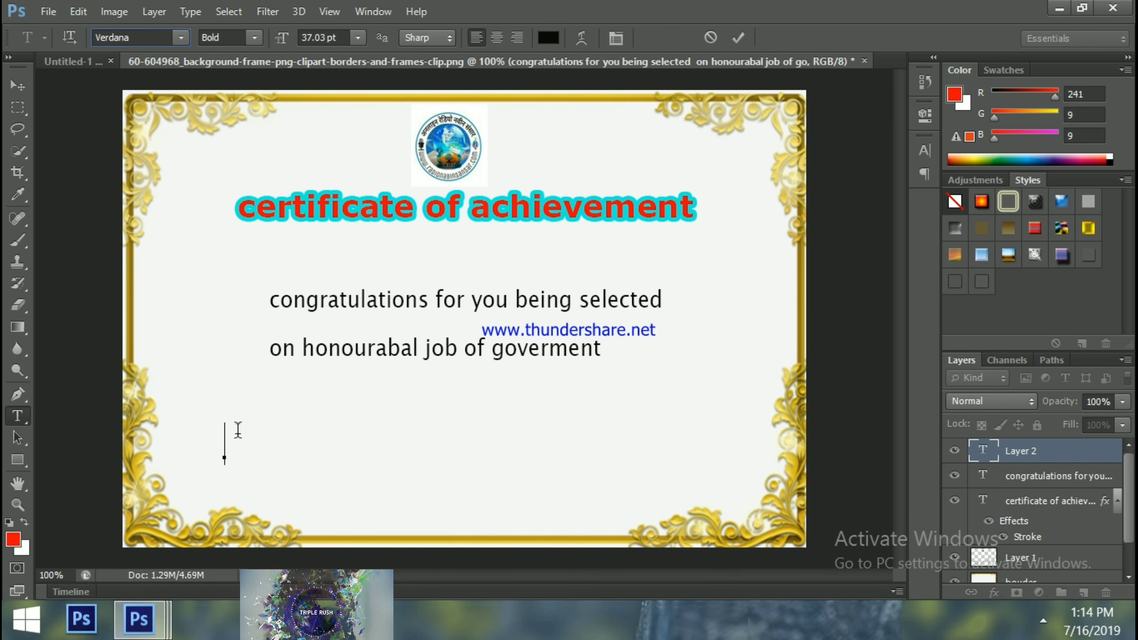
type("G")
type("r")
type("g")
type("ani")
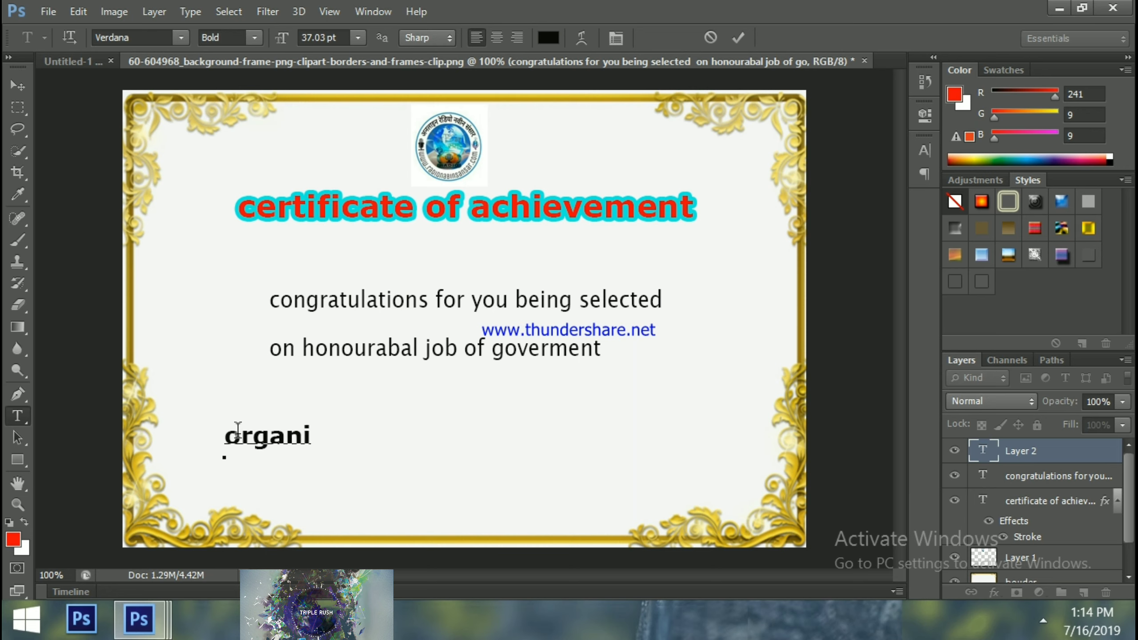
type("zer")
key("Return")
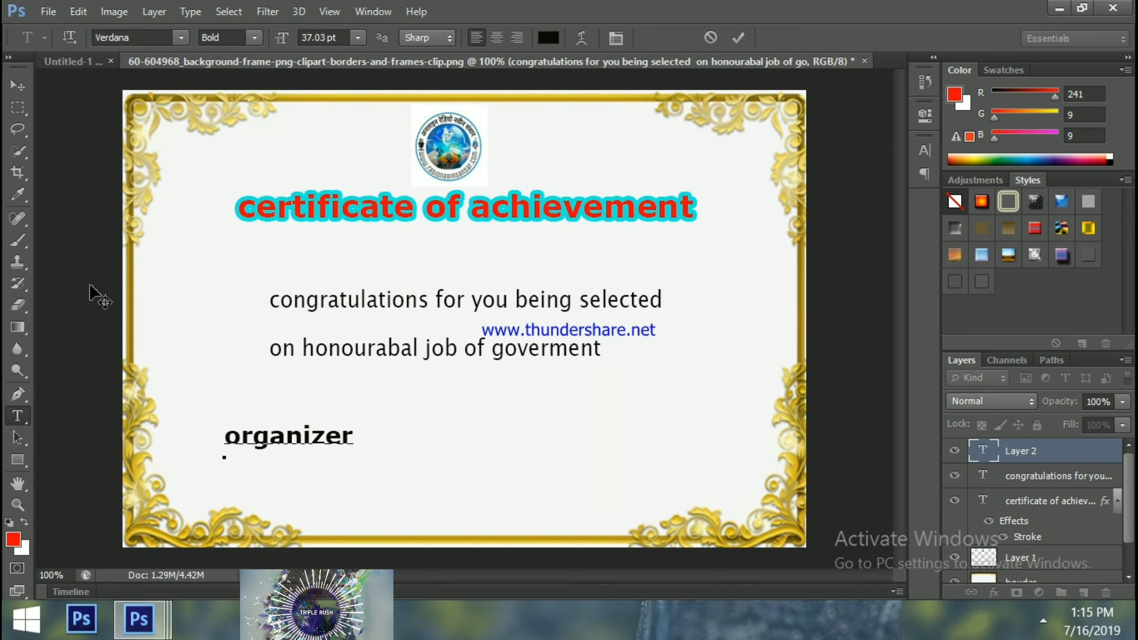
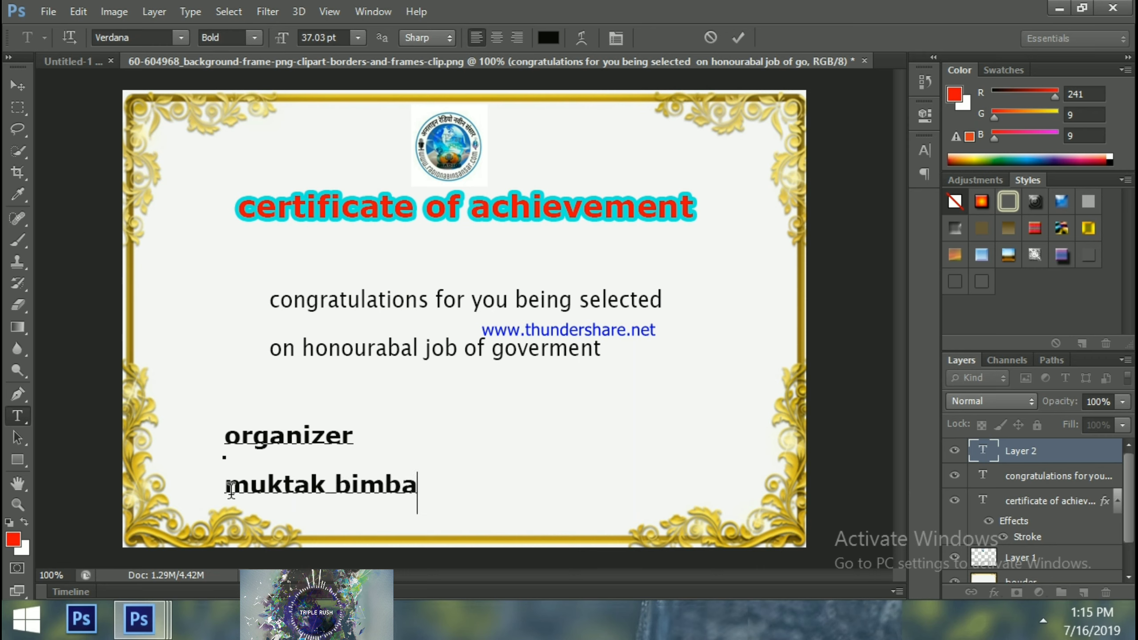
left_click_drag(230, 490, 417, 495)
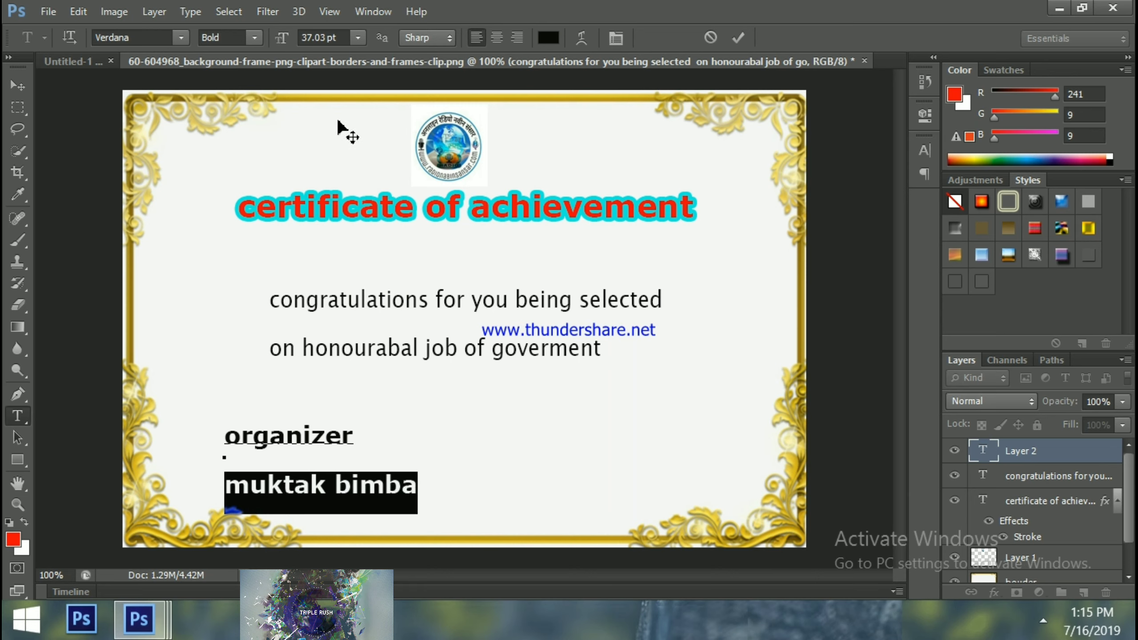
Set the organizer's name to 24 pt and commit the text layer
left_click(359, 38)
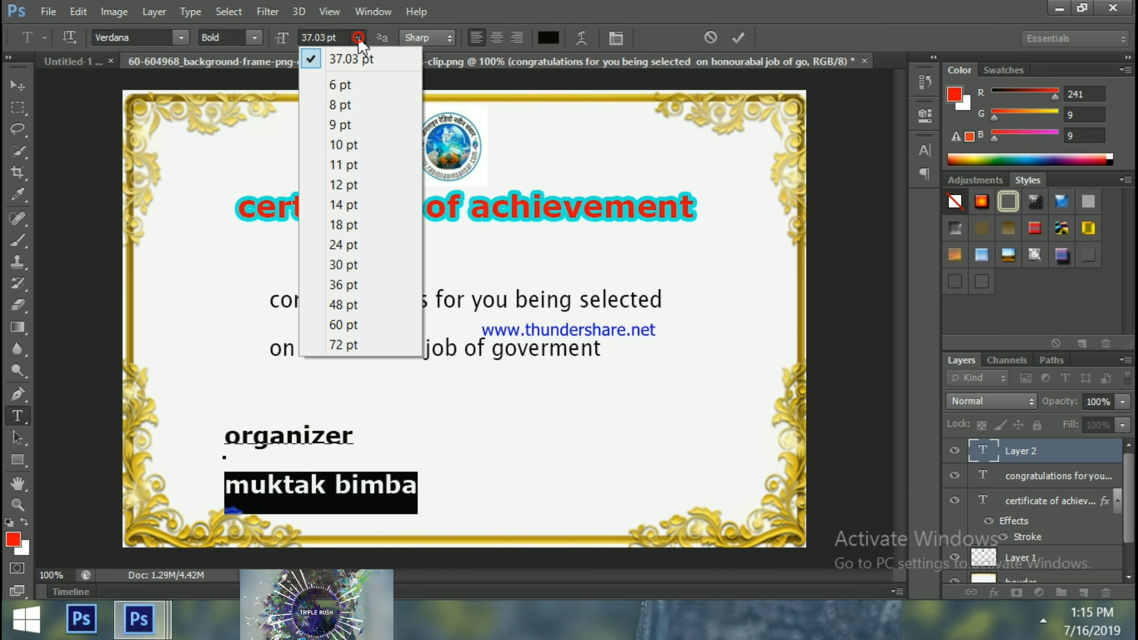
left_click(354, 164)
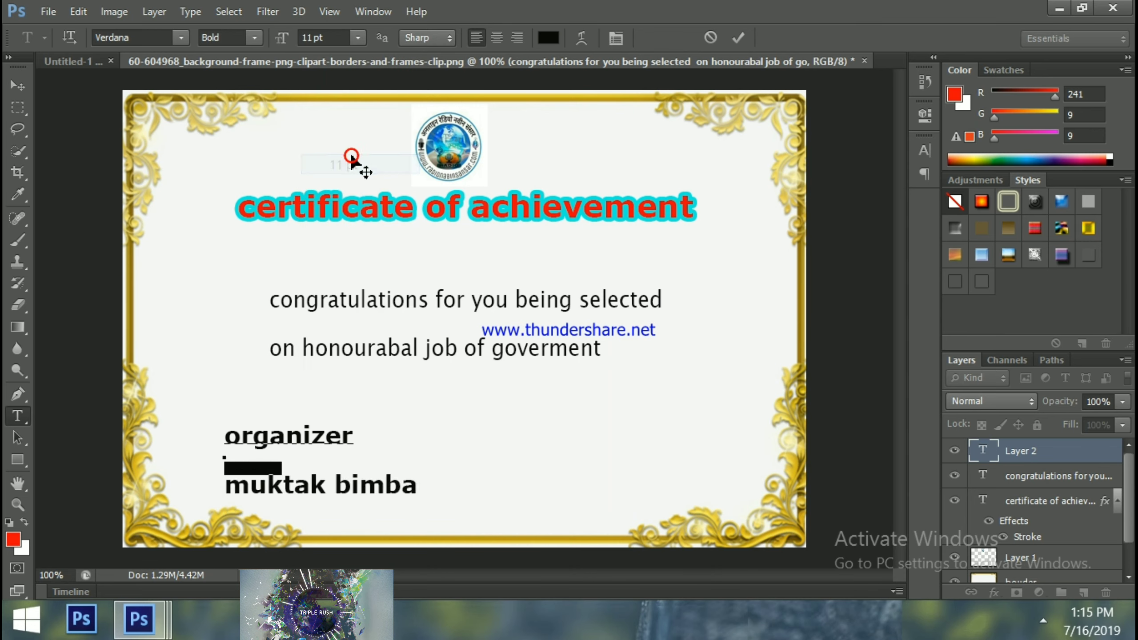
left_click(358, 39)
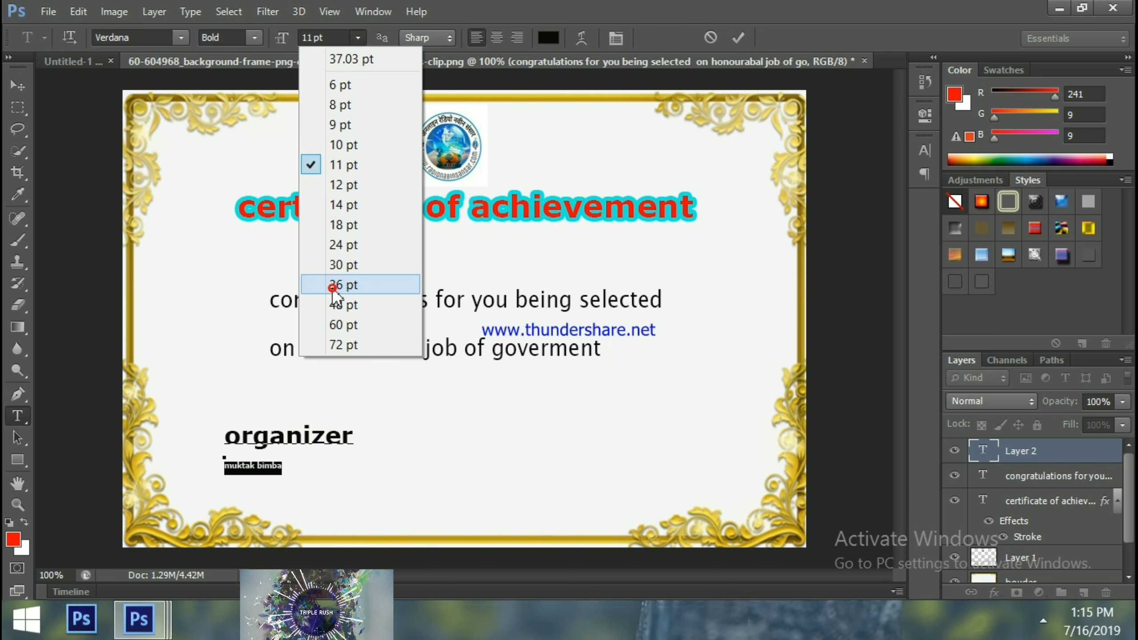
left_click(332, 287)
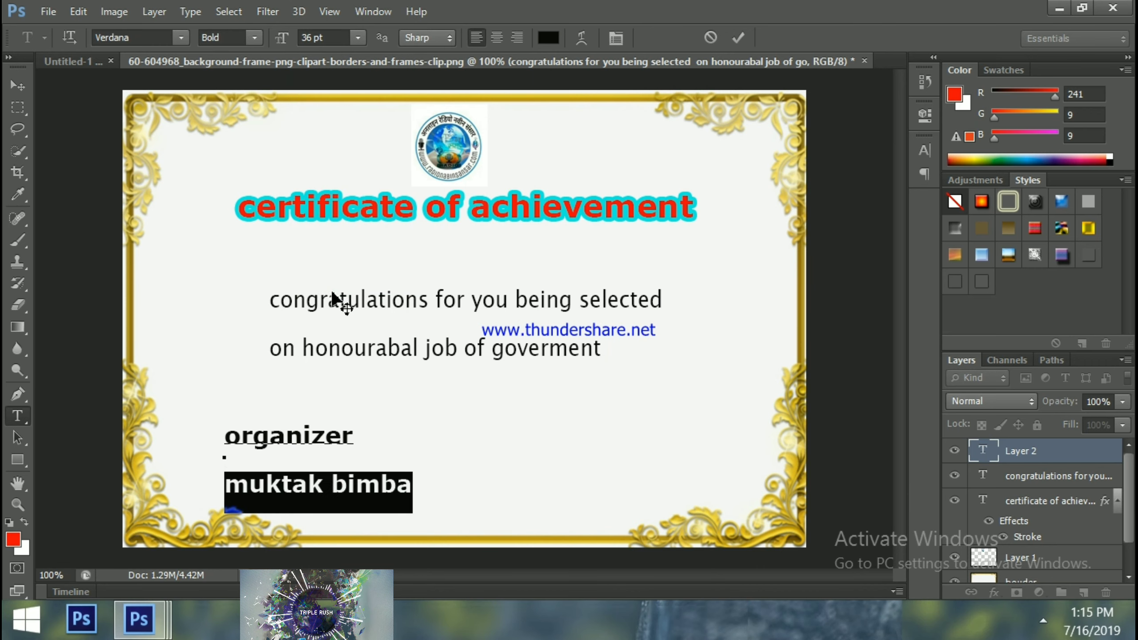
left_click(358, 39)
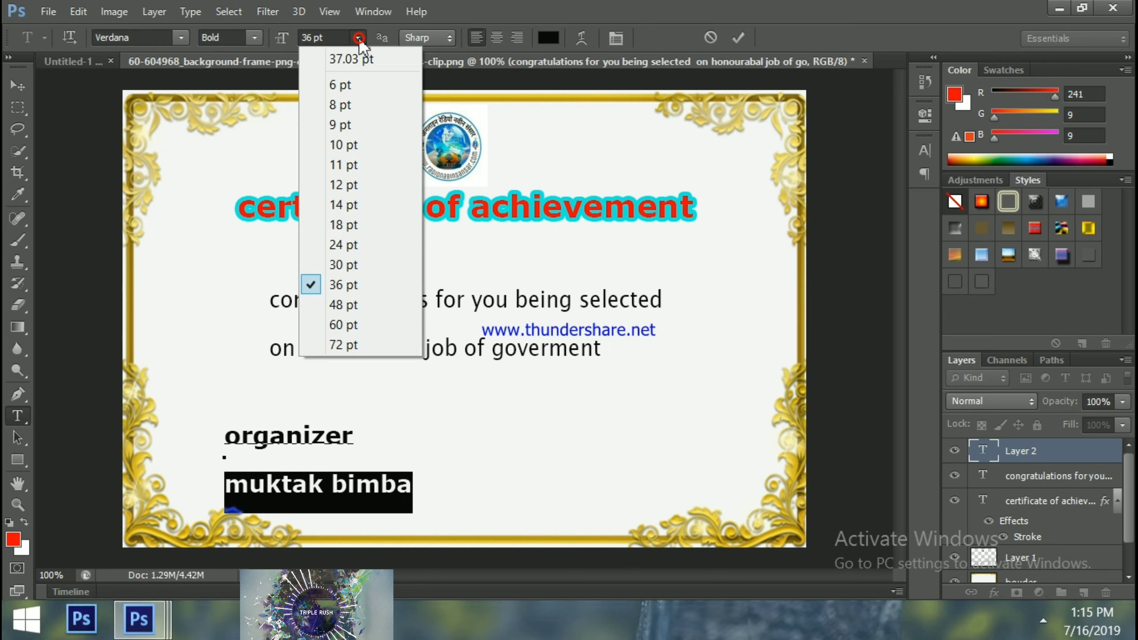
left_click(350, 245)
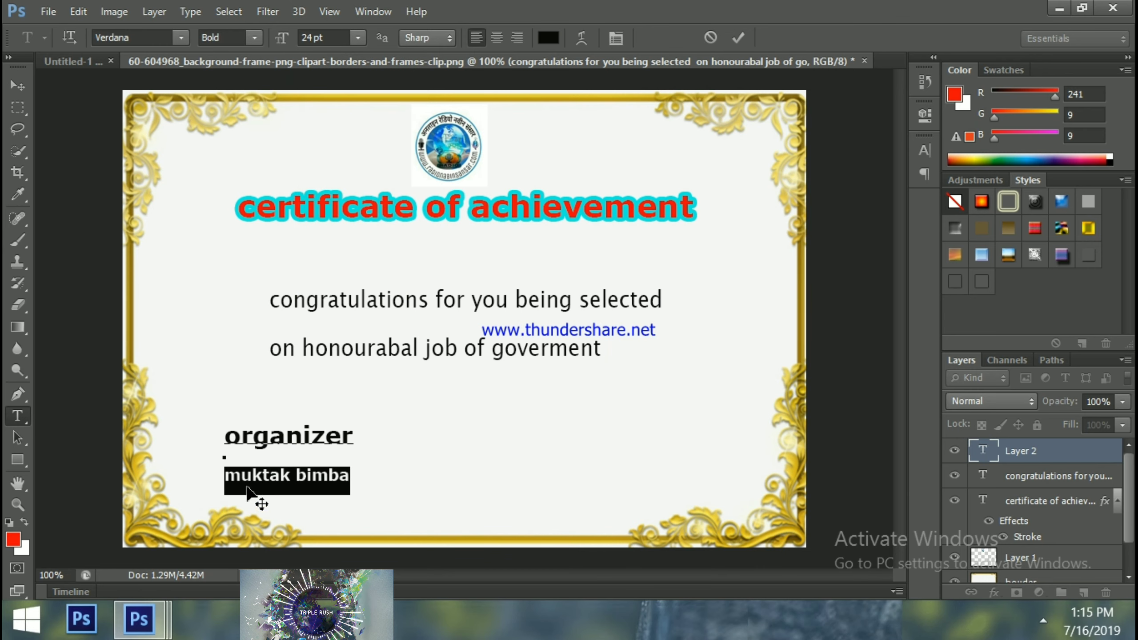
left_click(241, 476)
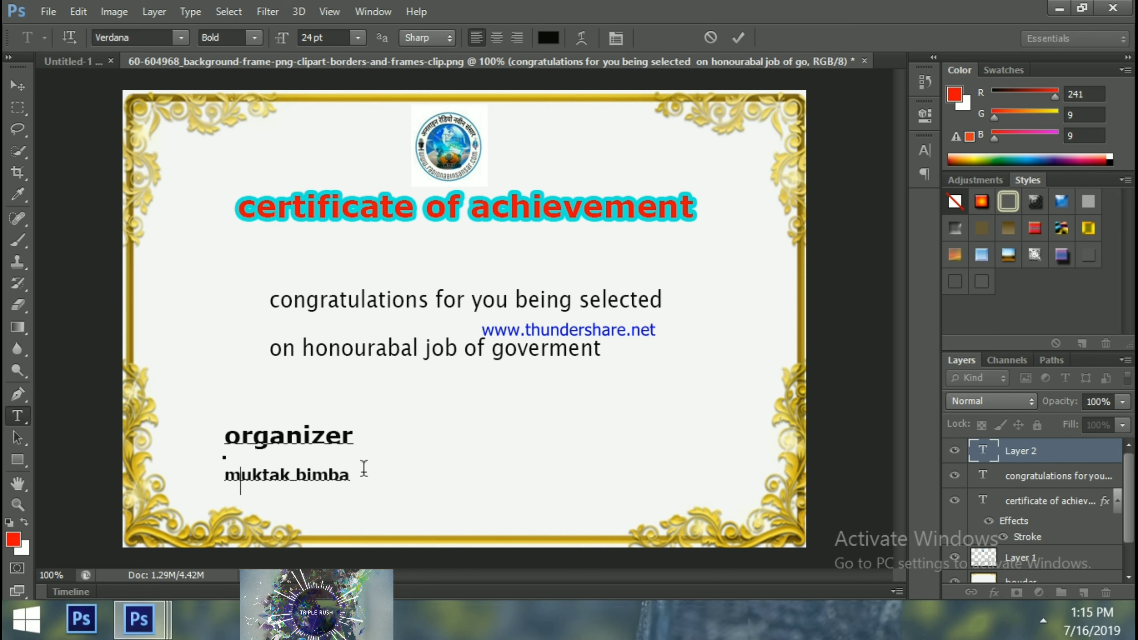
left_click(17, 85)
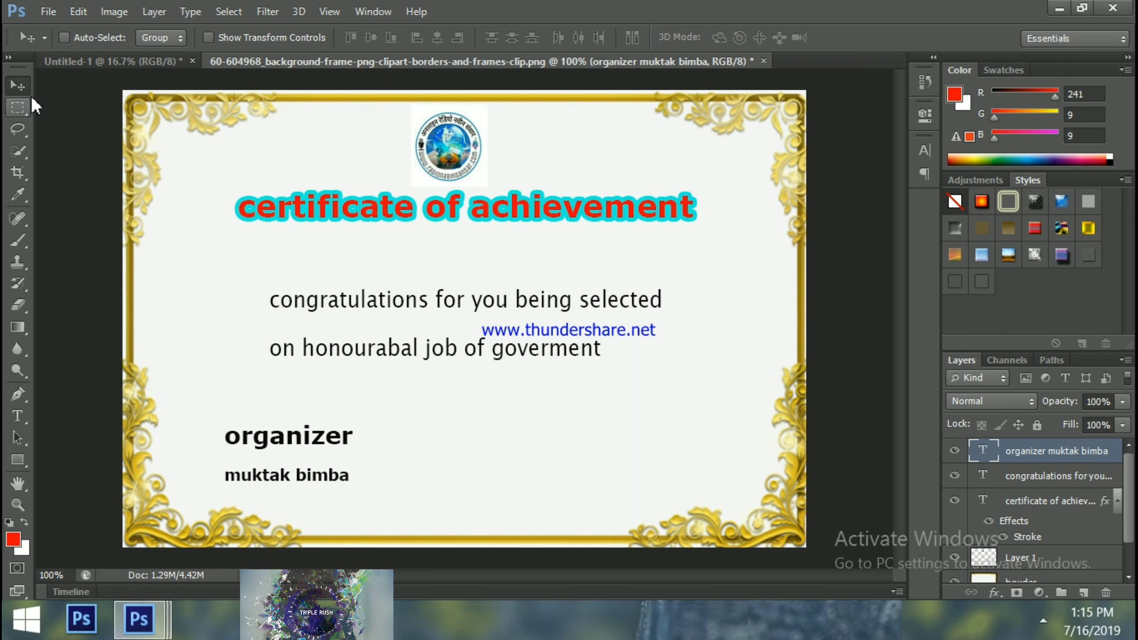
With the Move tool, pick the bouder layer from the frame's right-click layer list
left_click(16, 111)
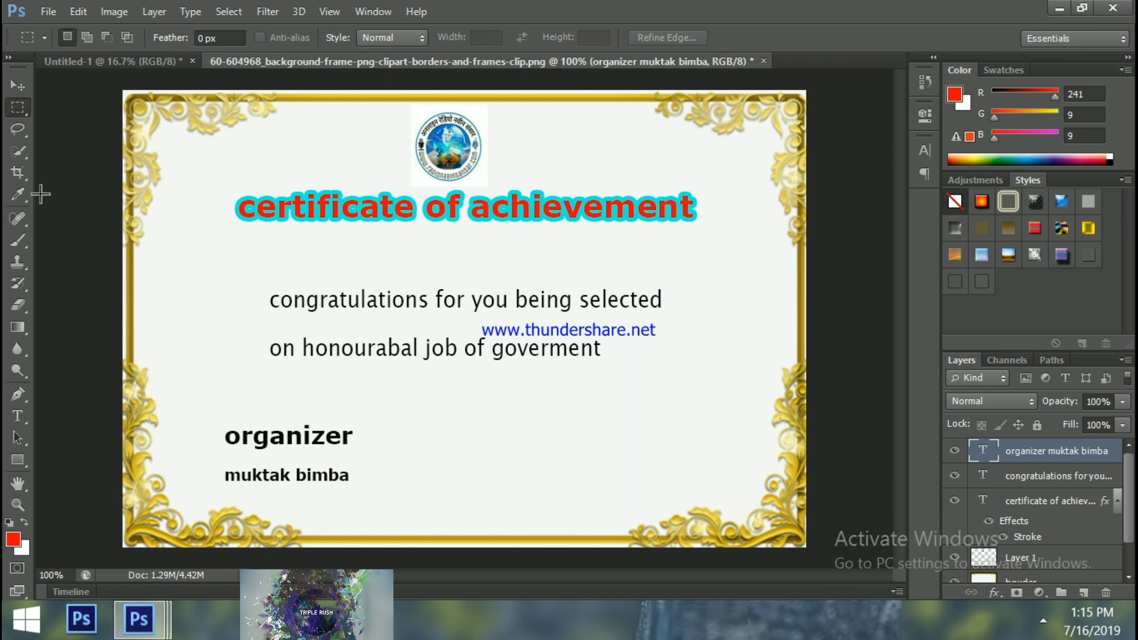
left_click(19, 86)
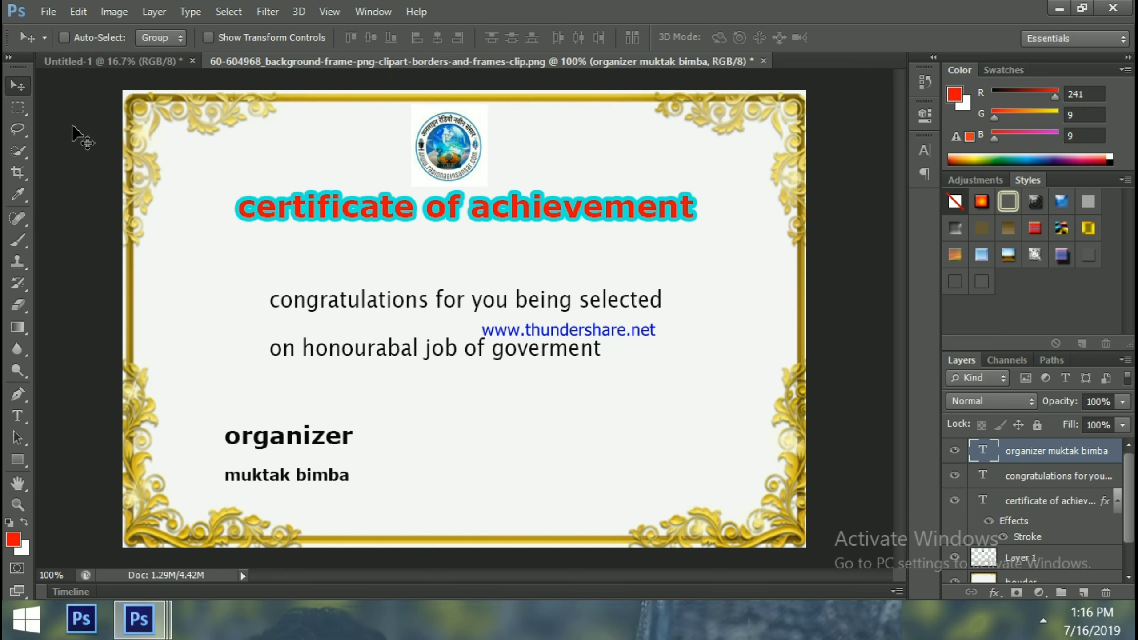
left_click(390, 117)
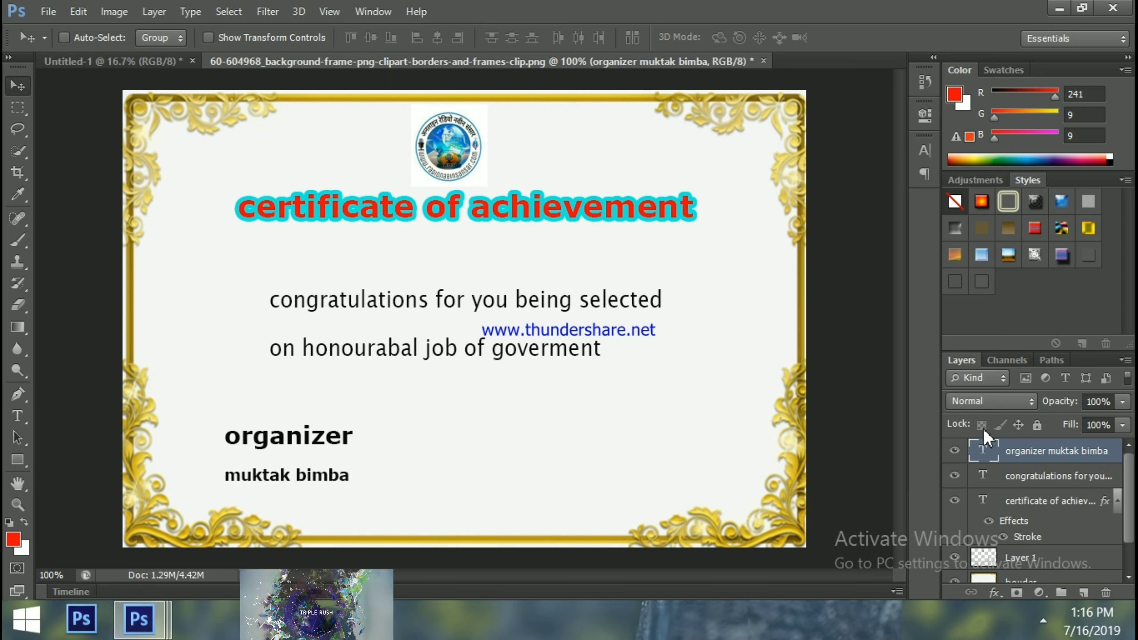
right_click(762, 153)
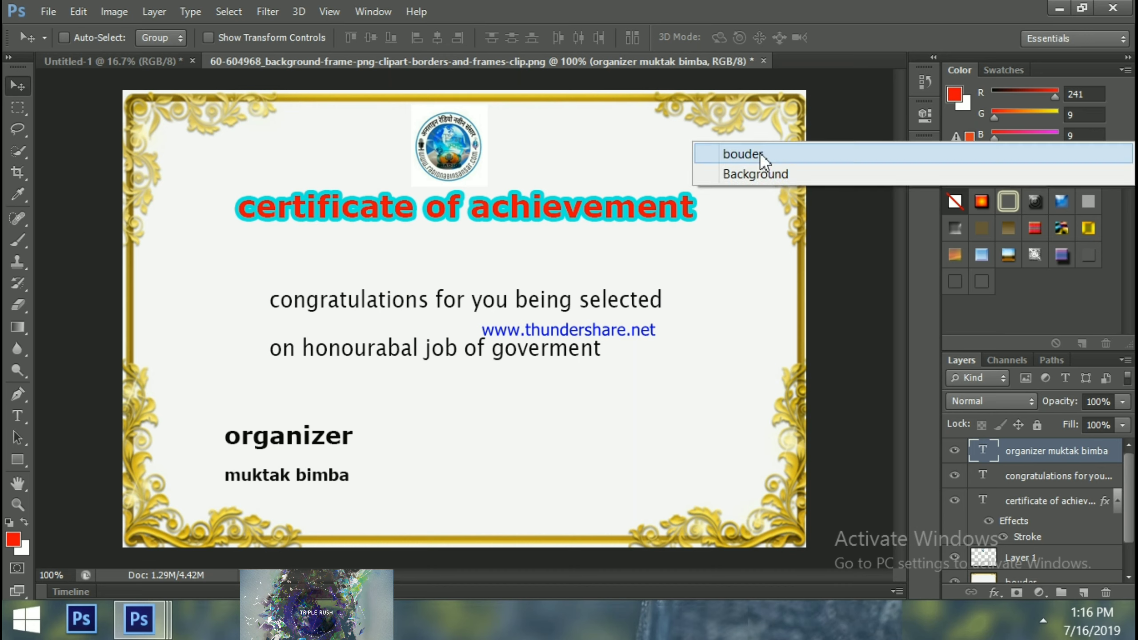
left_click(759, 154)
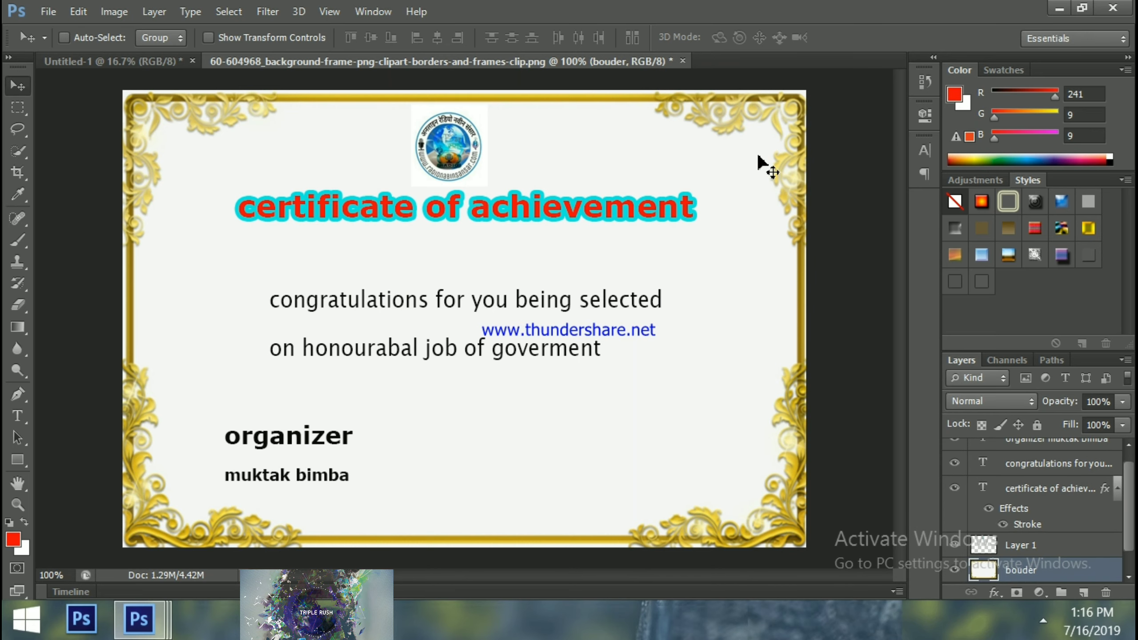
key("ctrl+u")
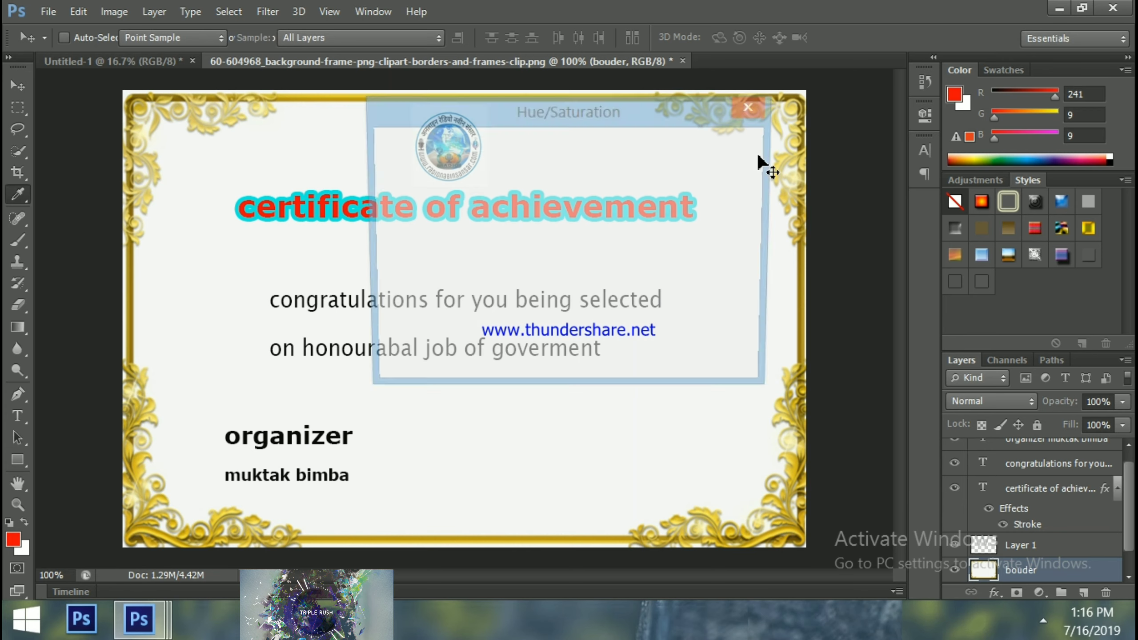
left_click_drag(566, 113, 648, 115)
left_click_drag(614, 232, 563, 236)
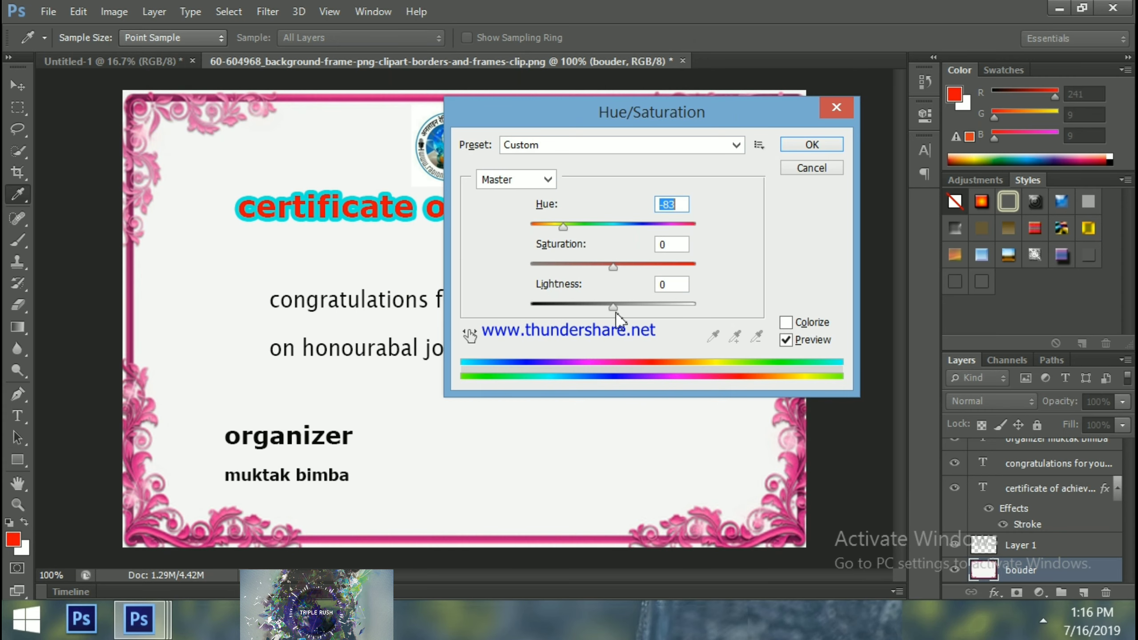
left_click_drag(615, 309, 650, 309)
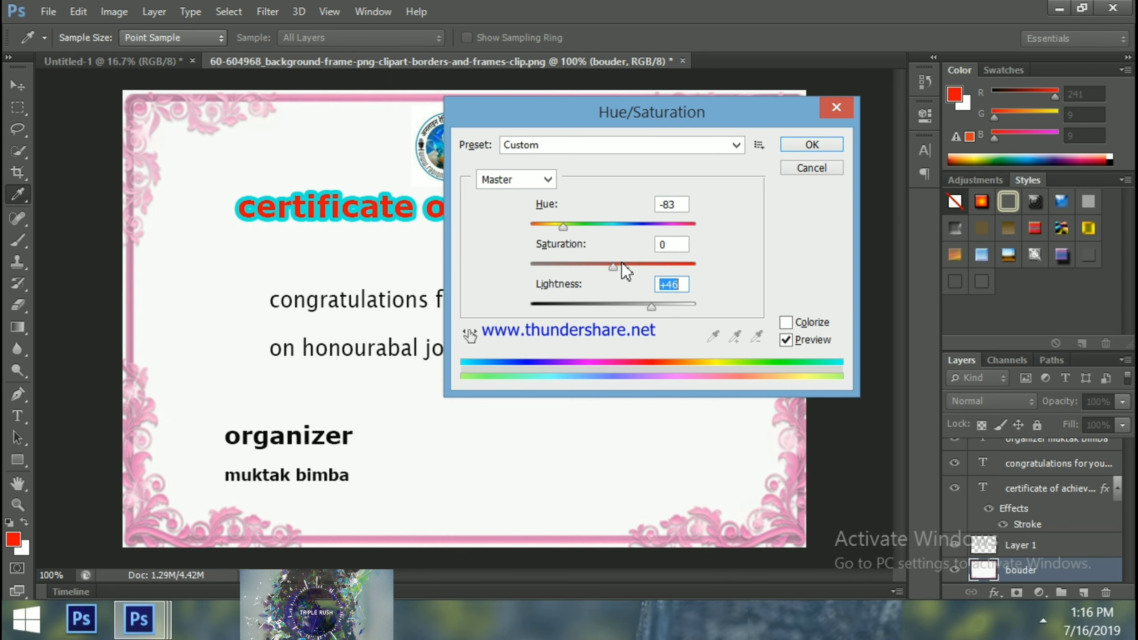
left_click_drag(613, 266, 687, 279)
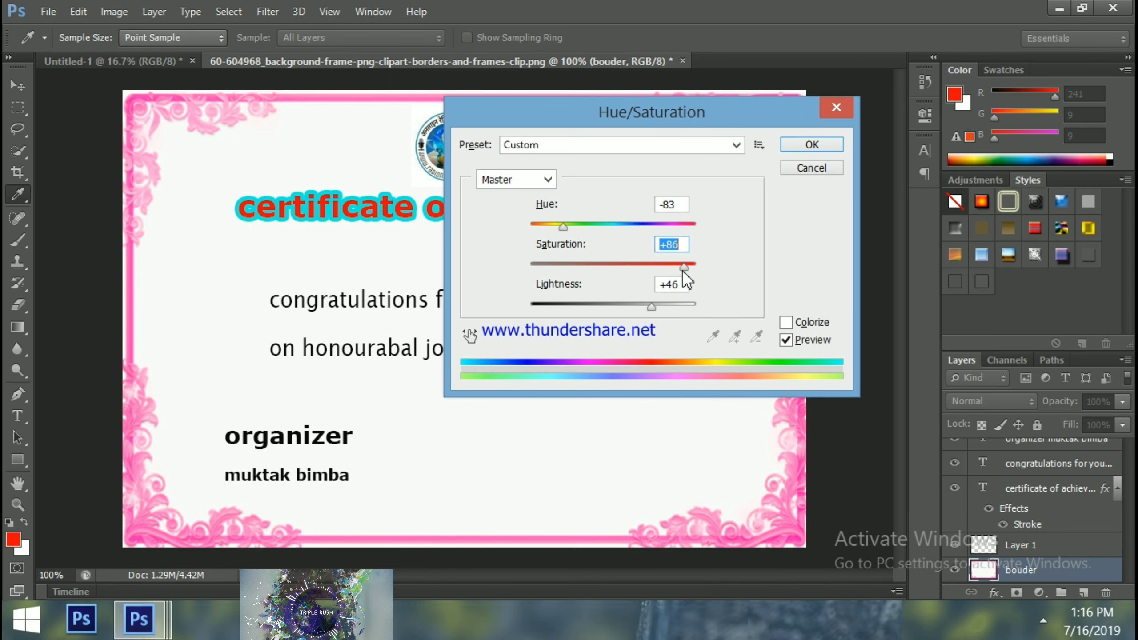
mouse_move(563, 226)
left_mouse_down()
mouse_move(652, 232)
mouse_move(544, 228)
left_mouse_up()
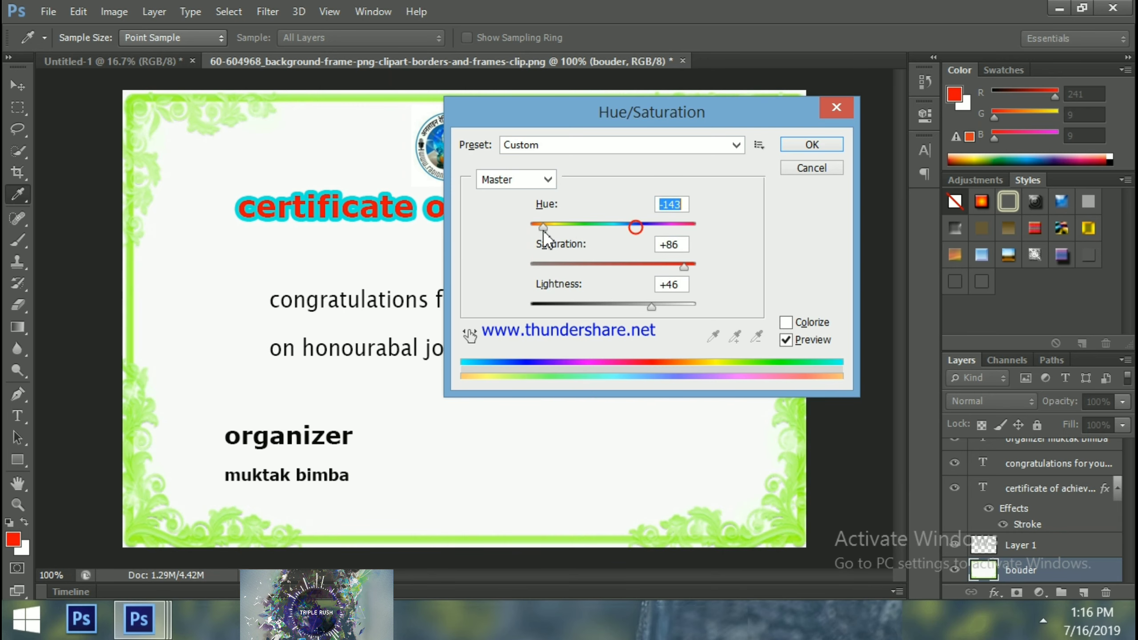
left_click(836, 107)
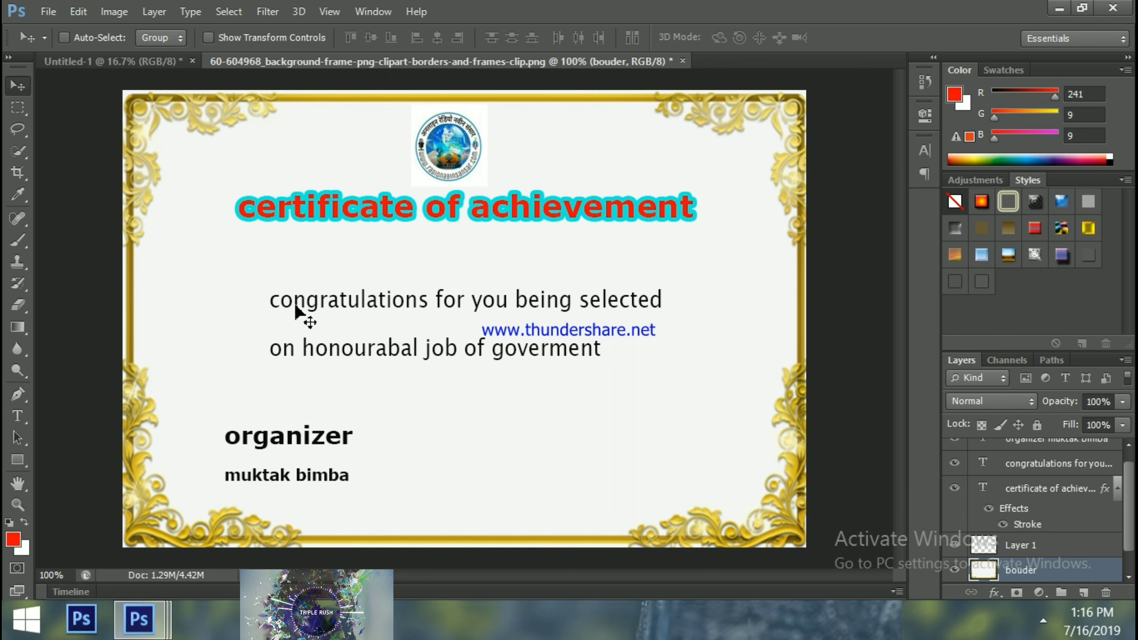
Shift the border's hue to -93 in Hue/Saturation so it turns pink
key("ctrl+u")
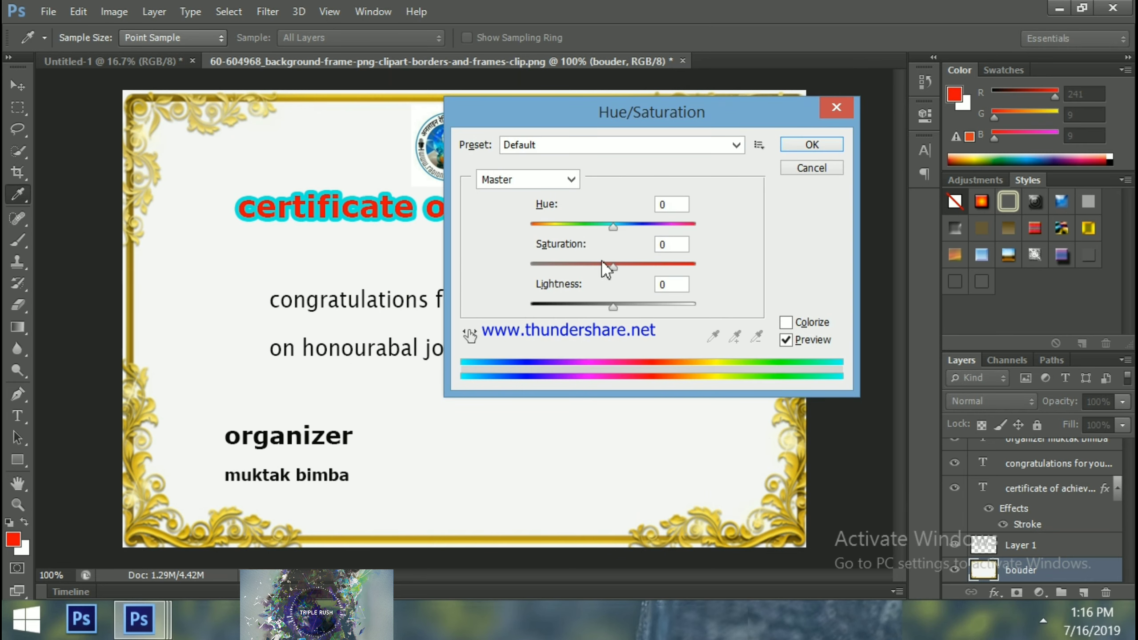
left_click(646, 363)
left_click_drag(613, 227, 561, 242)
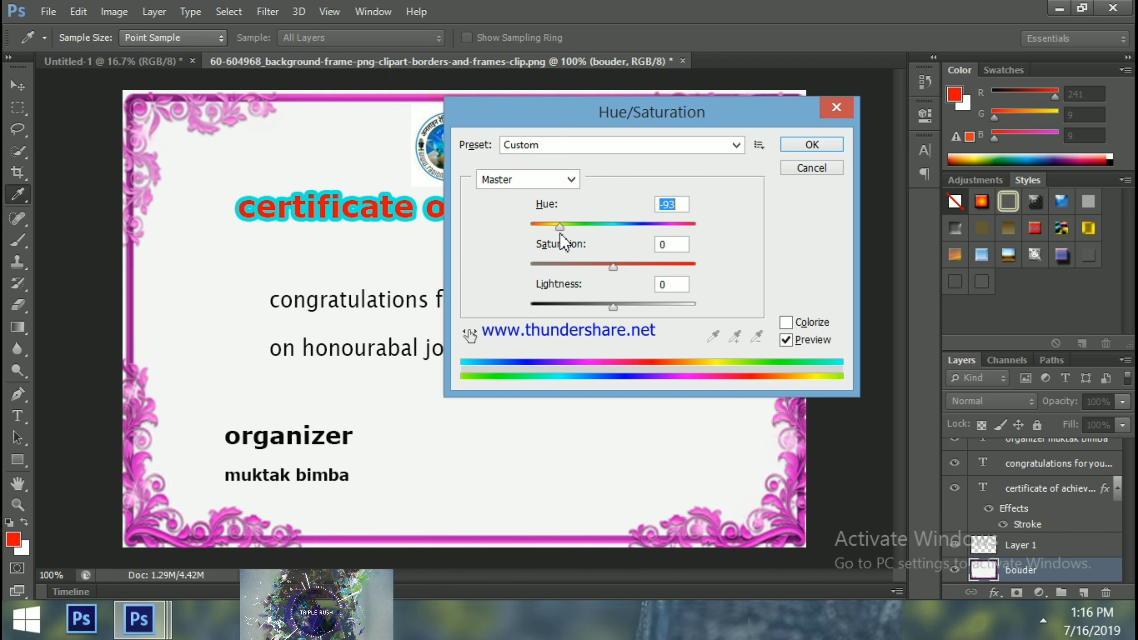
left_click(820, 144)
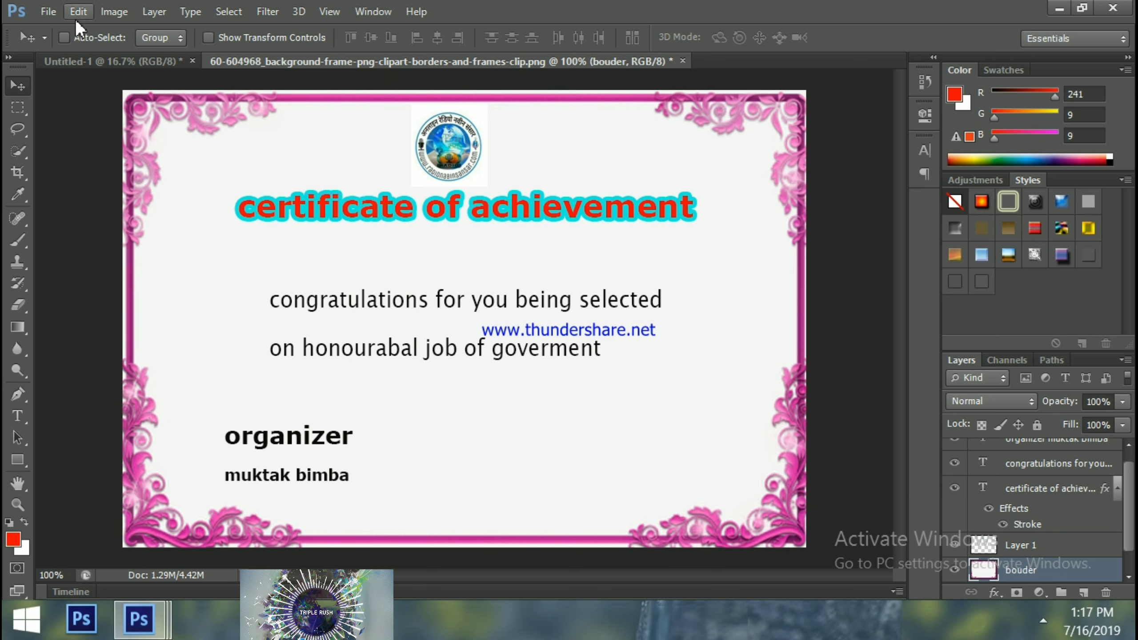
Save the certificate as a JPEG on the Desktop, replacing the existing file
left_click(42, 12)
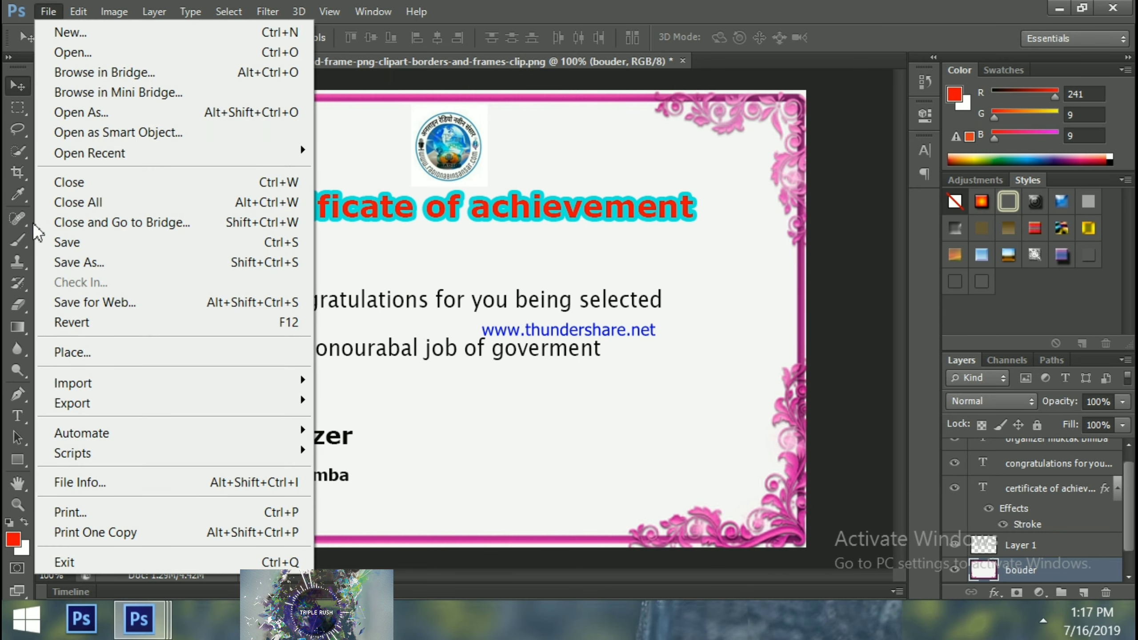
left_click(80, 262)
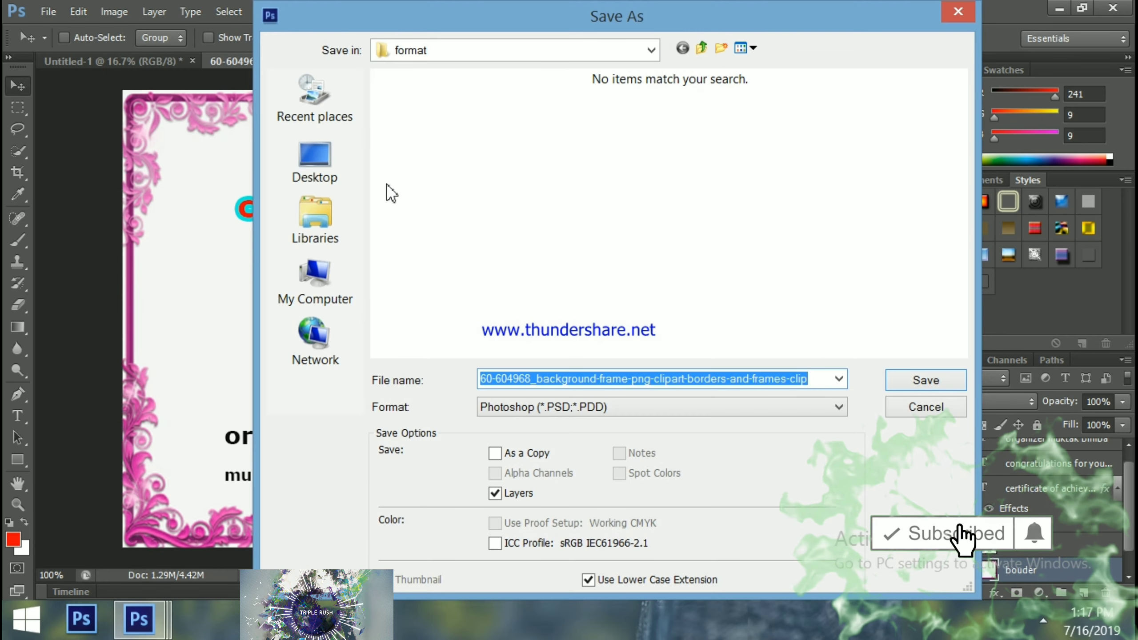
left_click(316, 170)
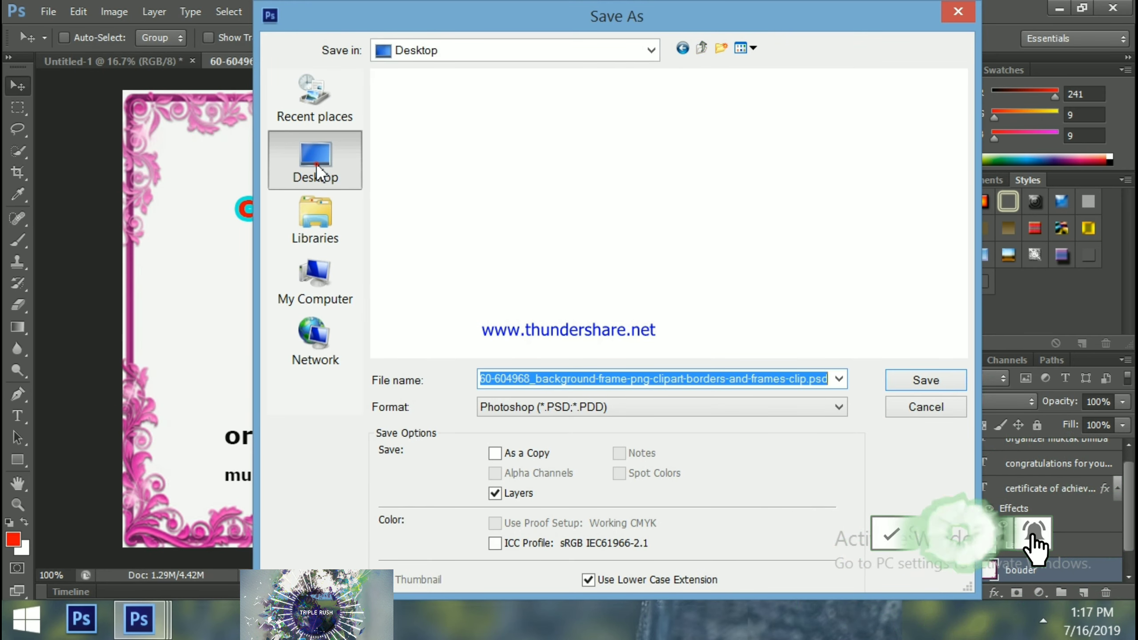
left_click(782, 409)
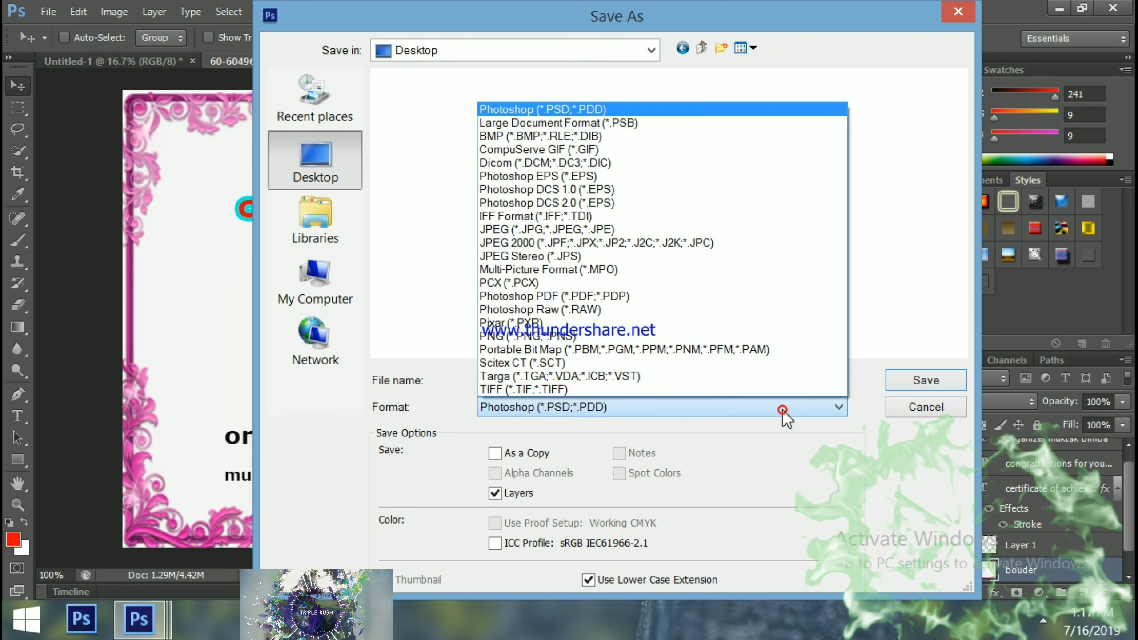
left_click(539, 231)
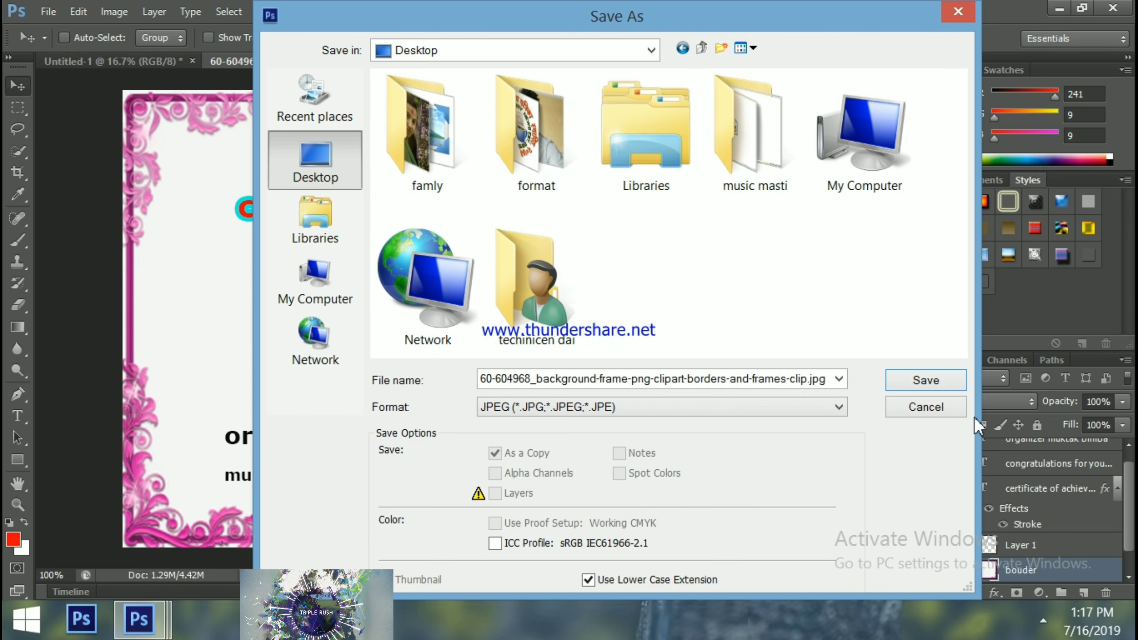
left_click(926, 380)
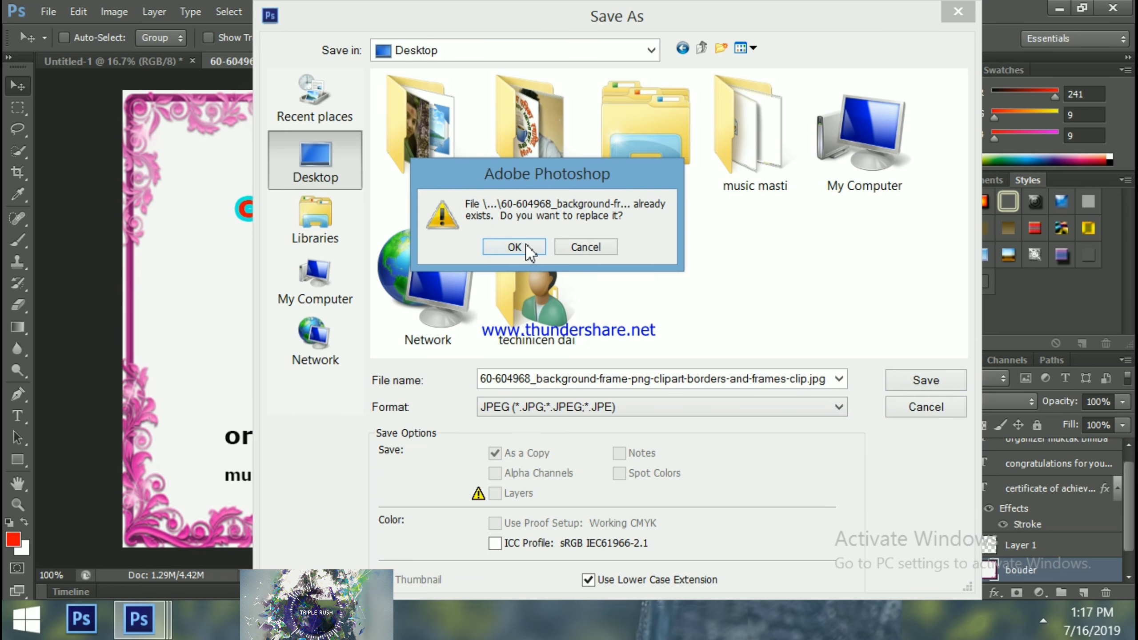
left_click(513, 245)
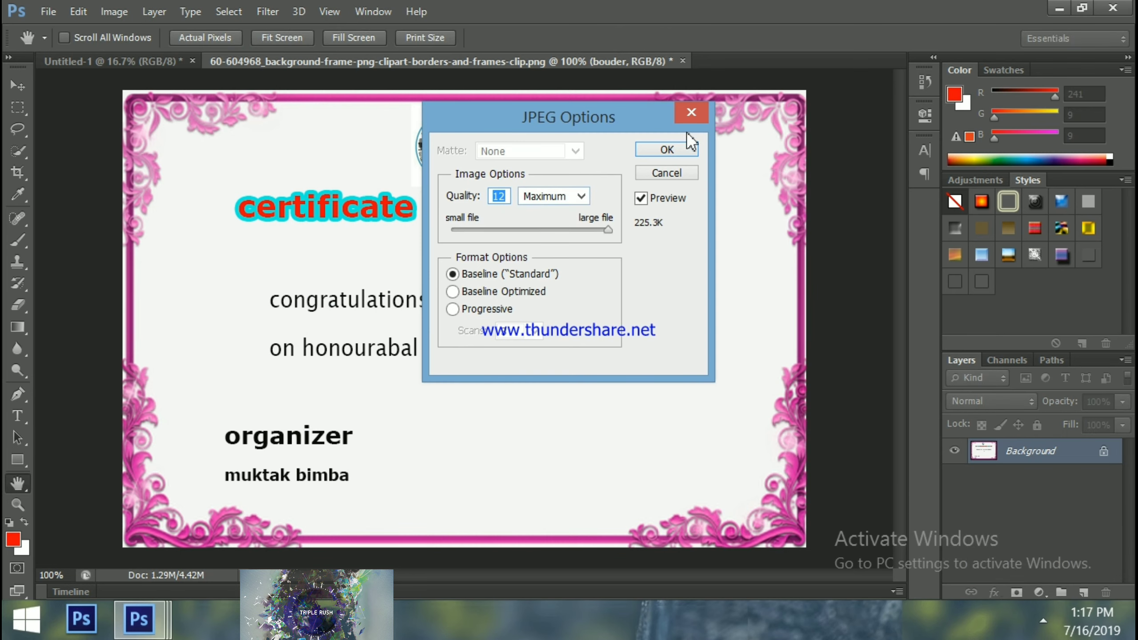
left_click(688, 114)
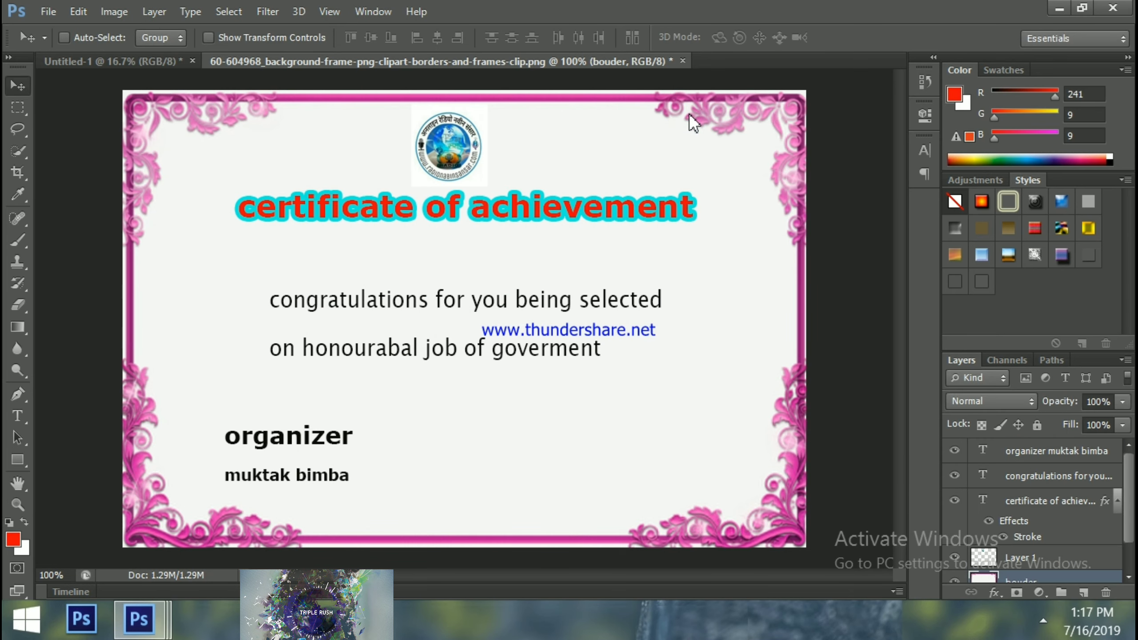
Attempt saving as 'praman patra' in Photoshop format, then cancel the Photoshop options
key("ctrl+shift+s")
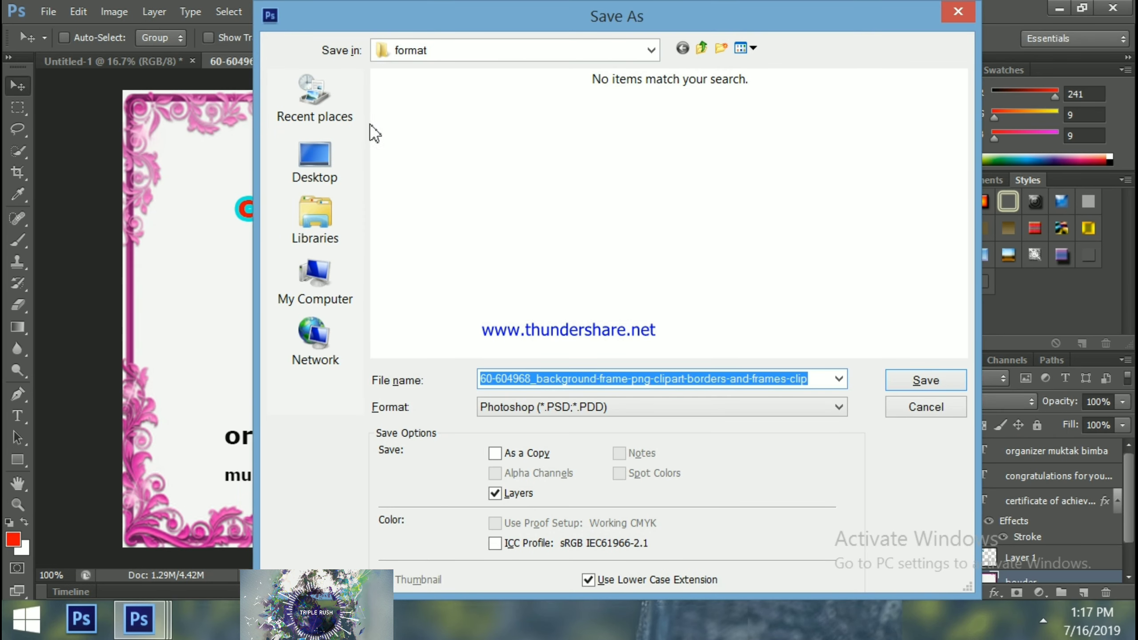
left_click(315, 159)
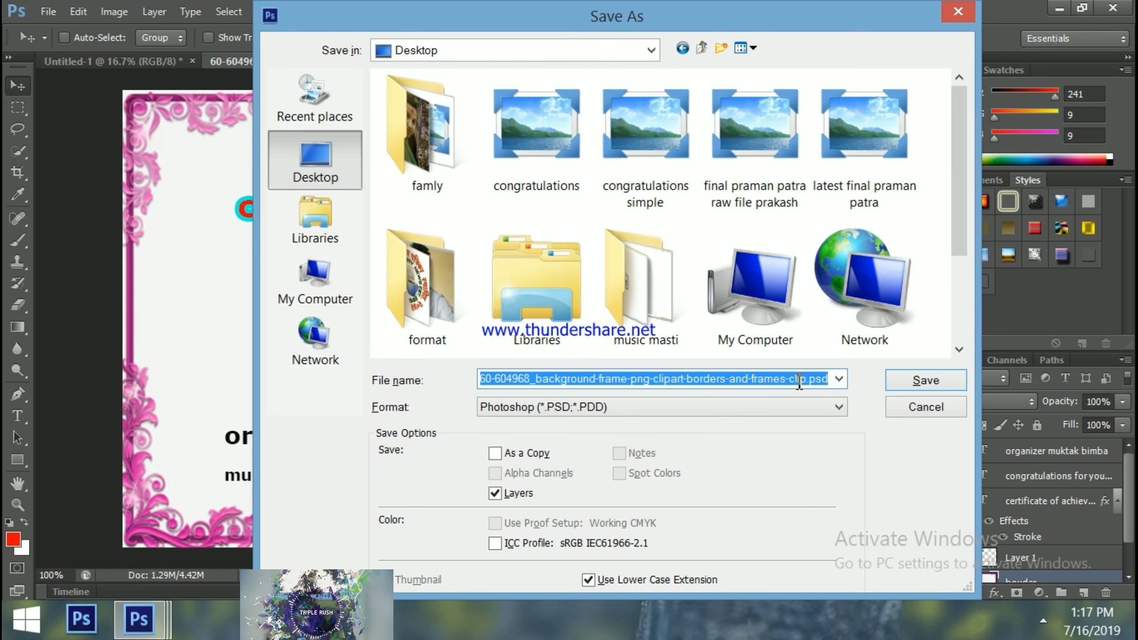
key("BackSpace")
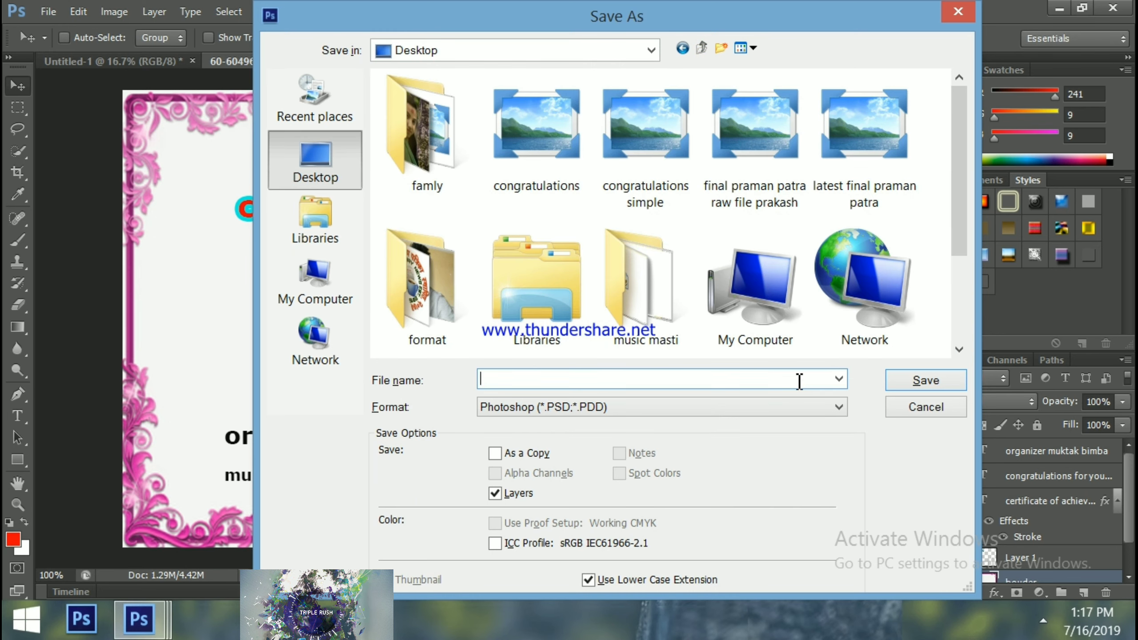
type("praman patra")
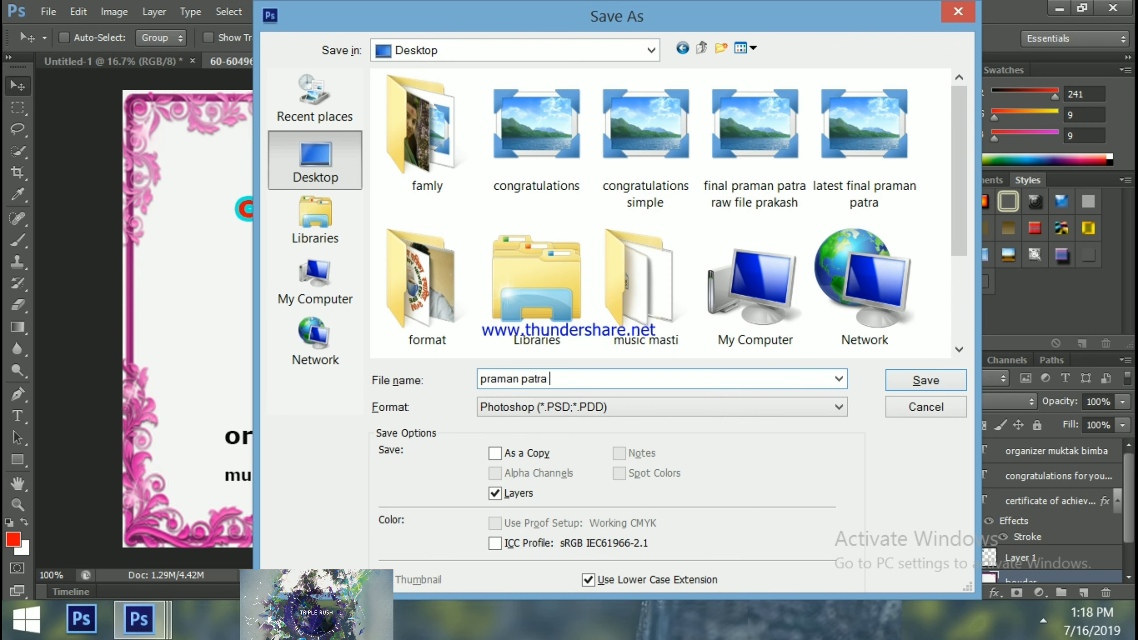
key("Return")
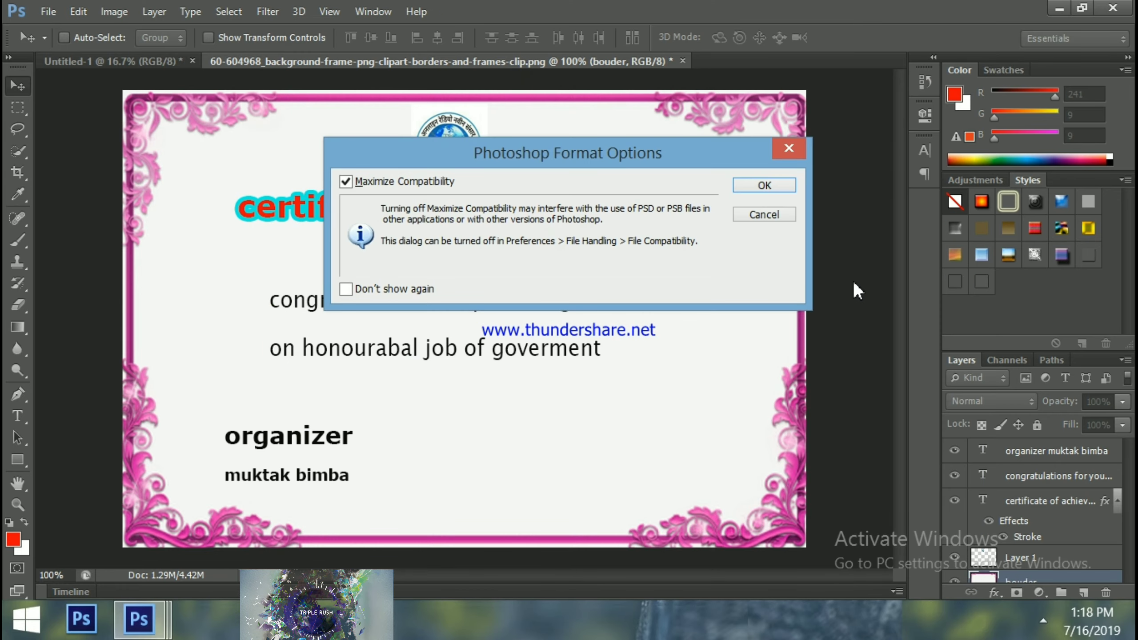
left_click(795, 149)
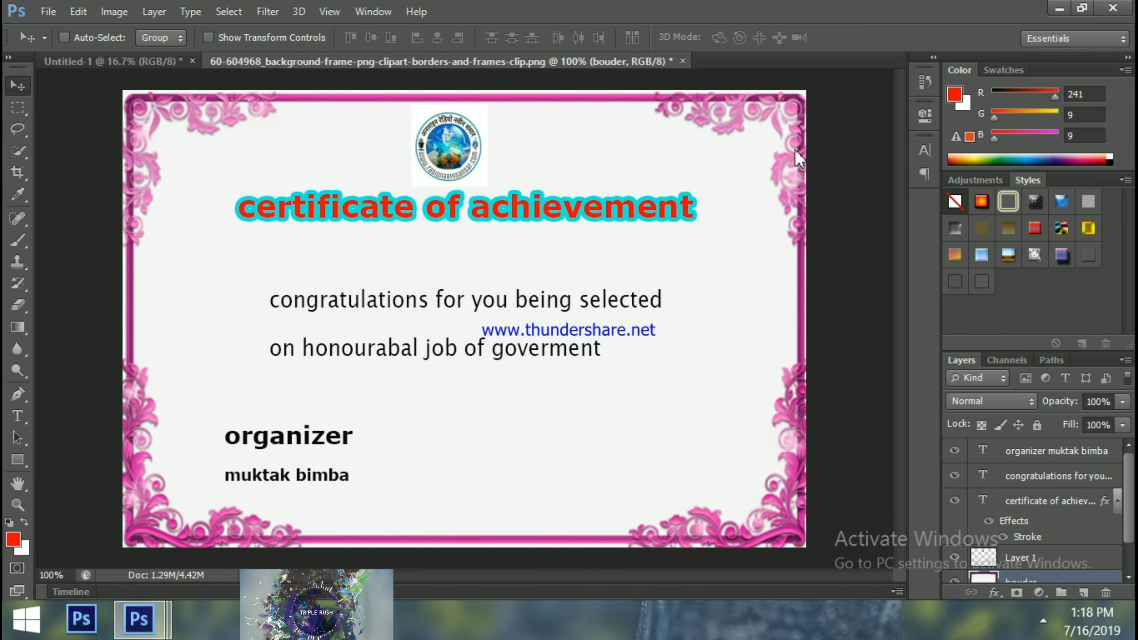
Save the certificate as 'praman patra' in JPEG format at maximum quality
key("ctrl+shift+s")
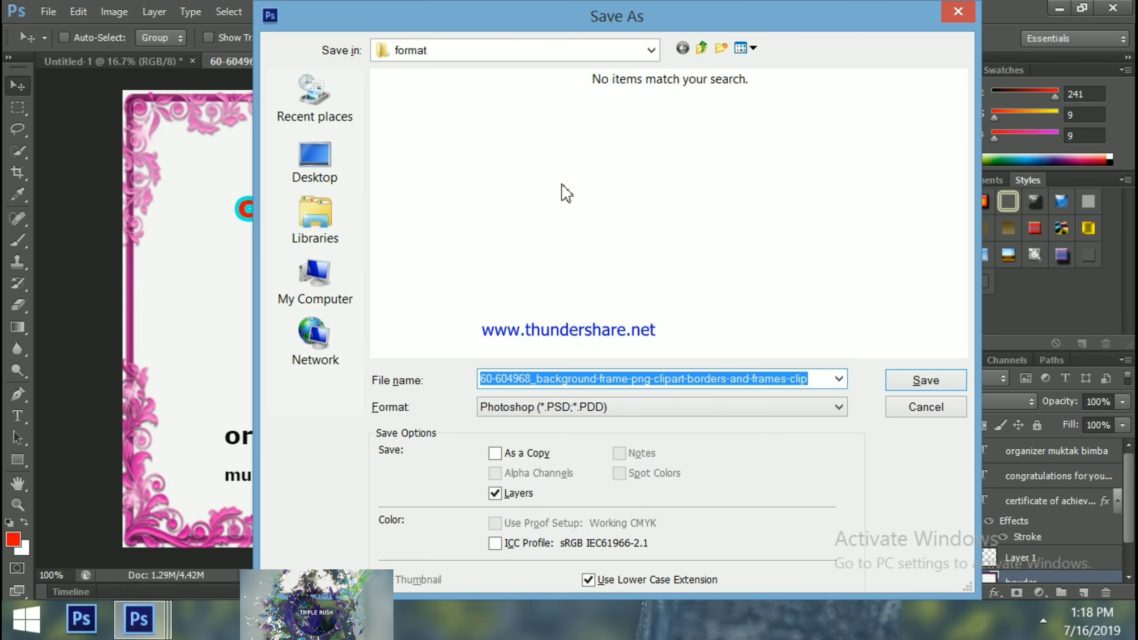
type("praman pat")
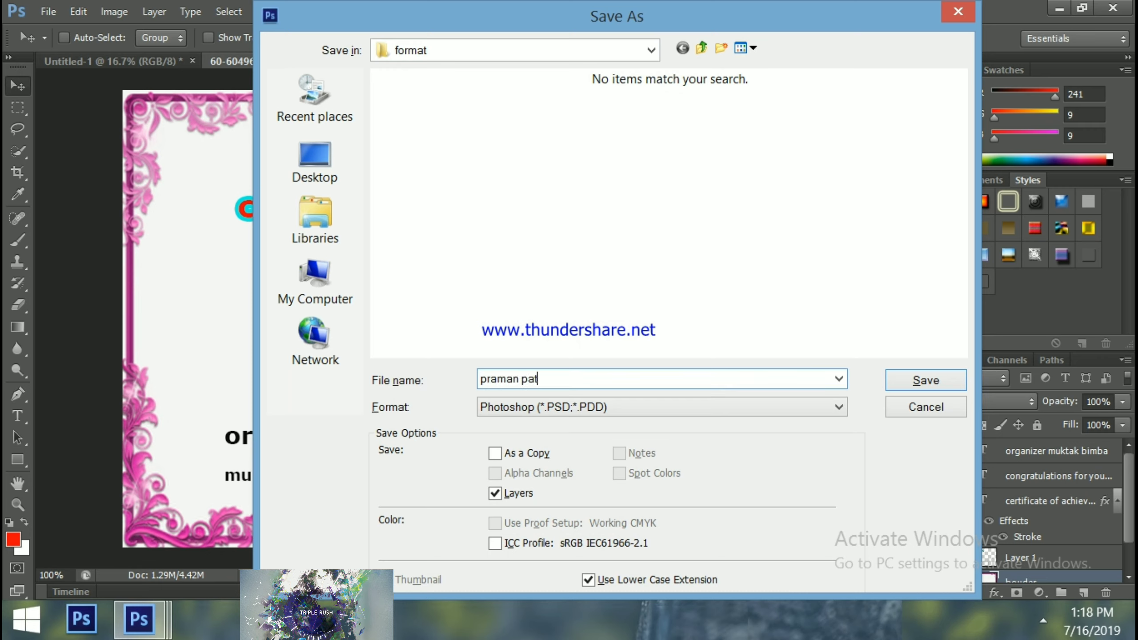
type("ra")
left_click(702, 413)
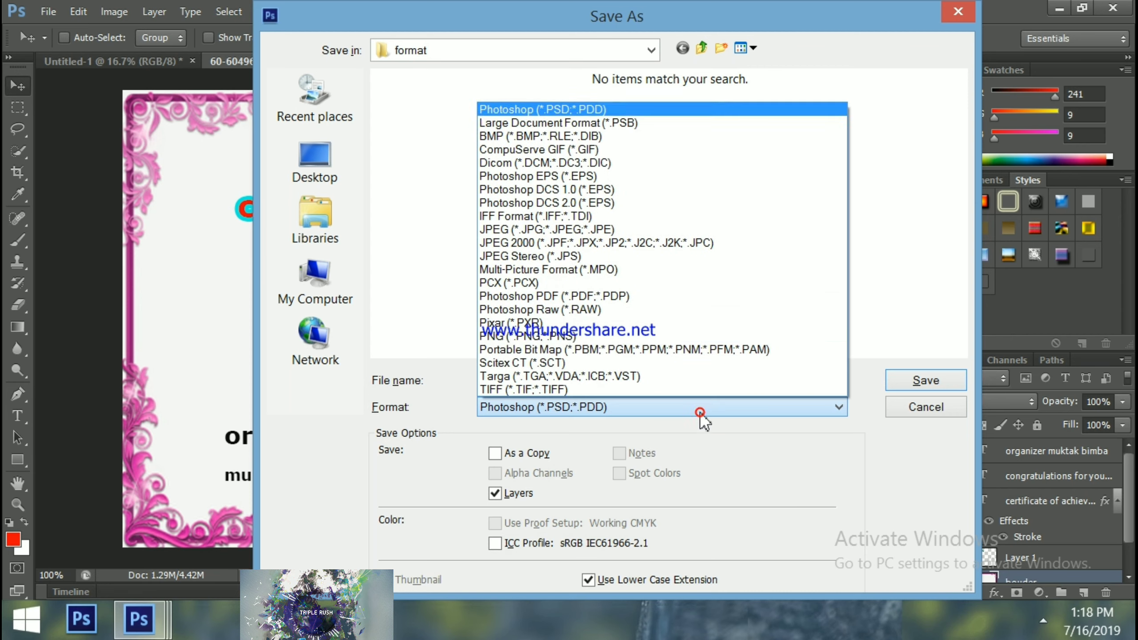
left_click(545, 232)
left_click(910, 380)
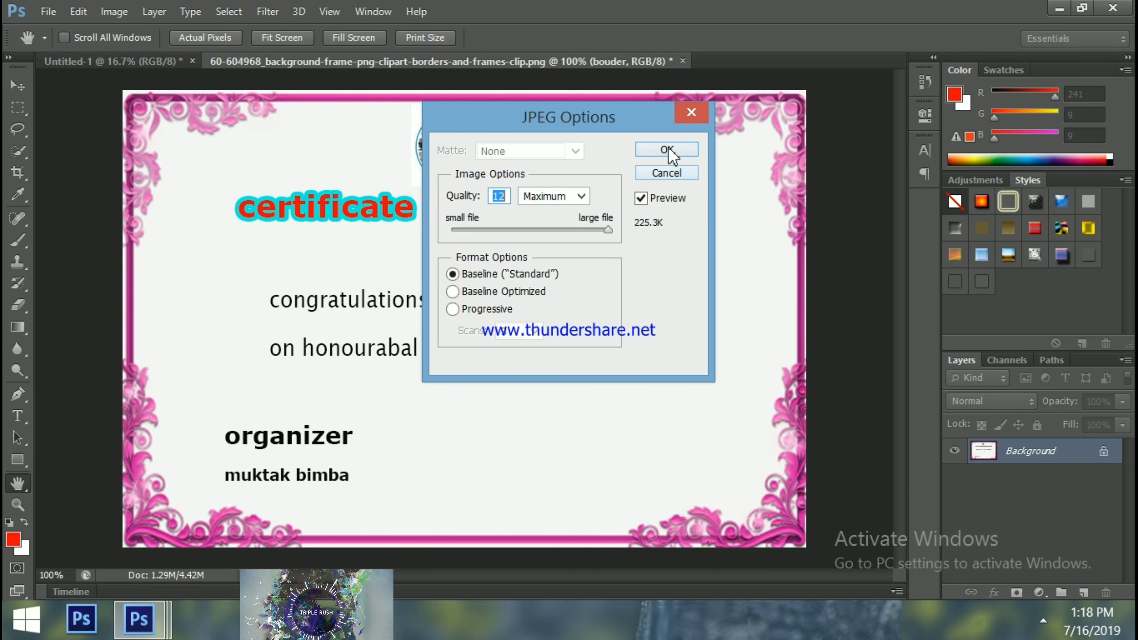
left_click(666, 152)
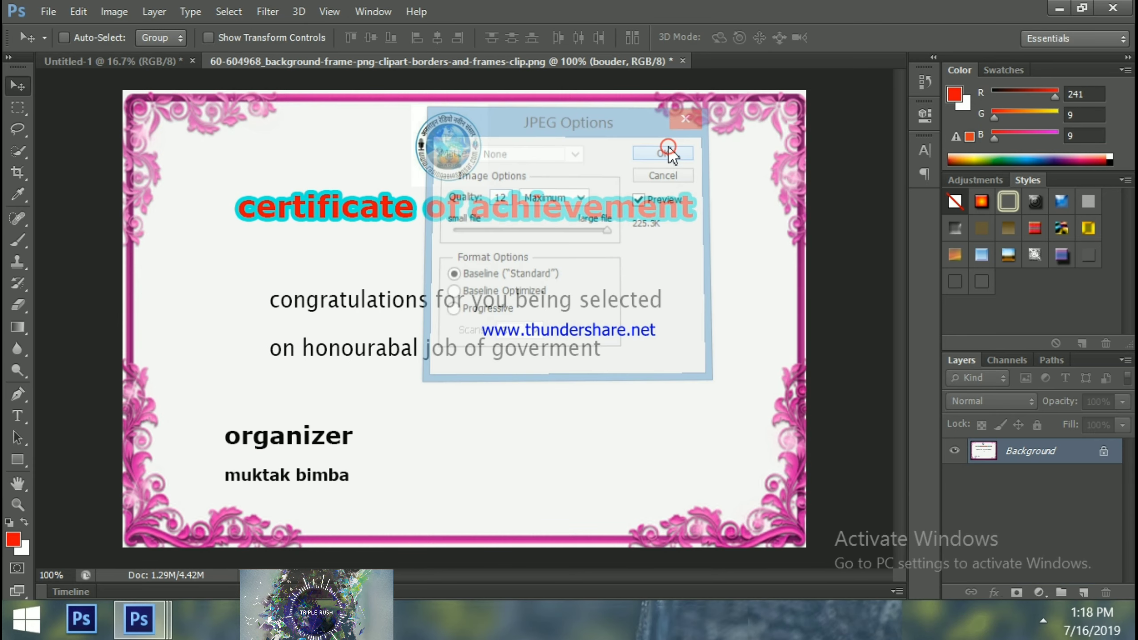
left_click(1060, 7)
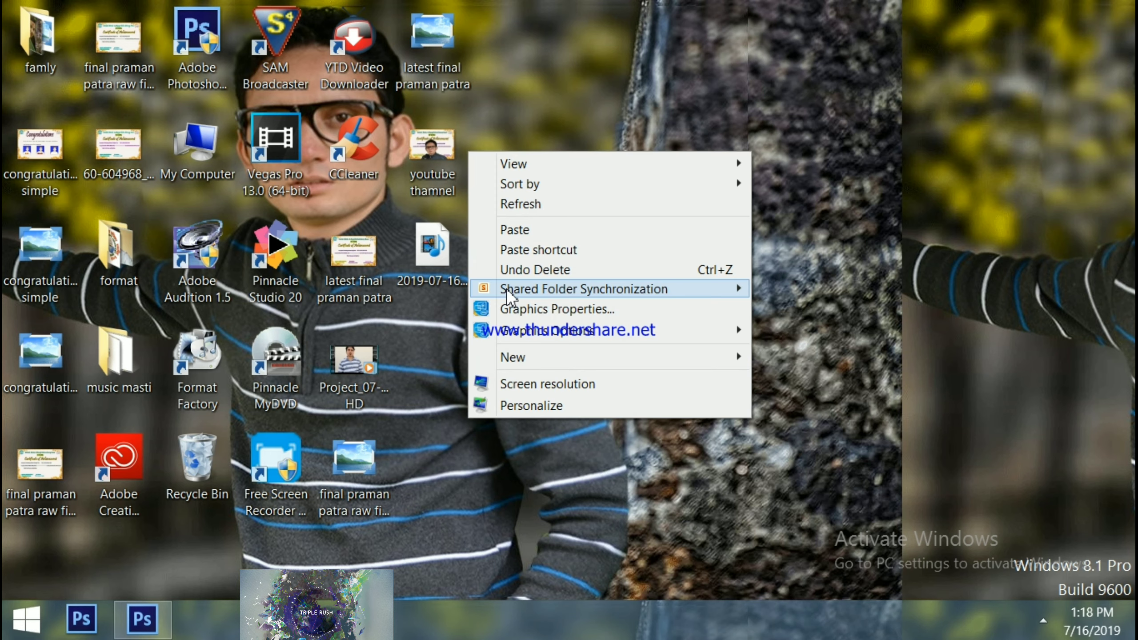
left_click(530, 204)
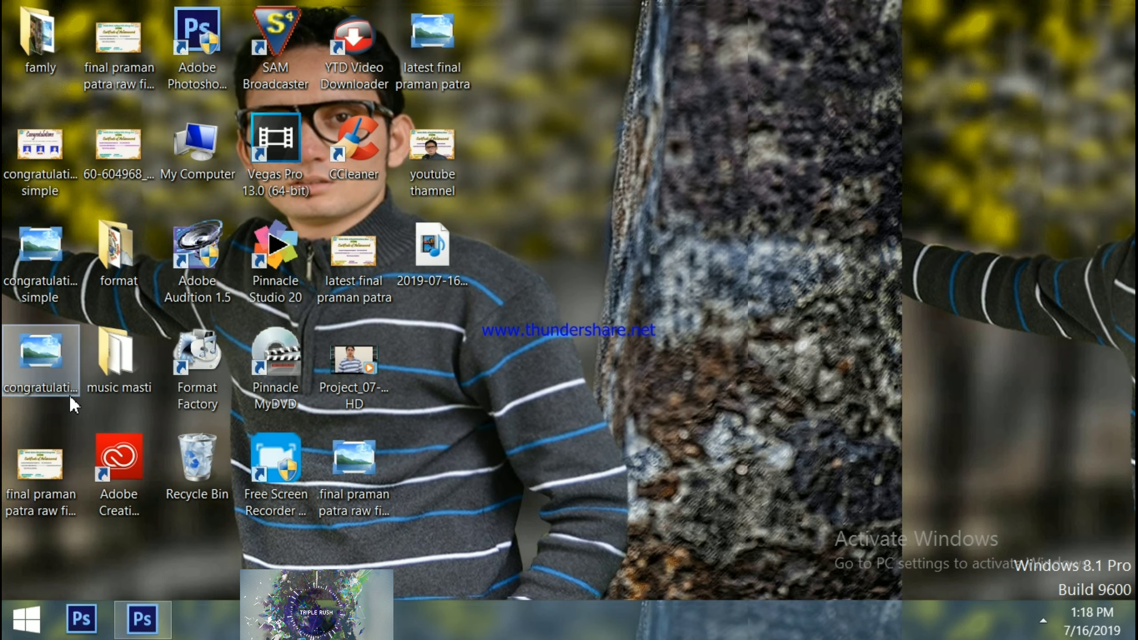
left_click(143, 619)
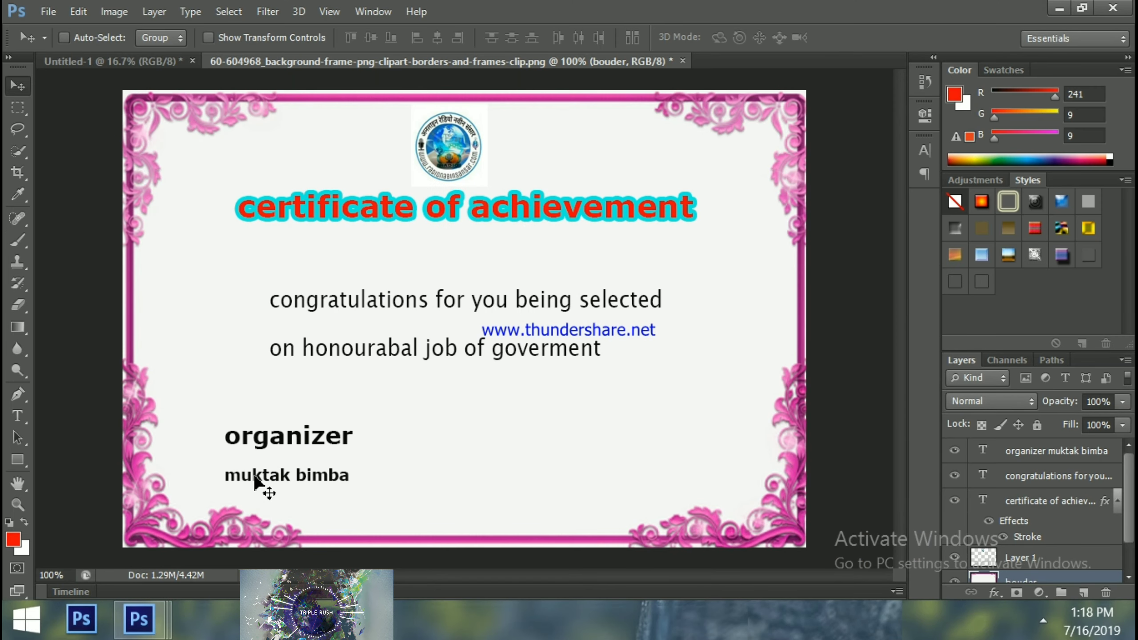
Save the certificate to the Desktop as prakash.jpg at maximum JPEG quality
left_click(51, 10)
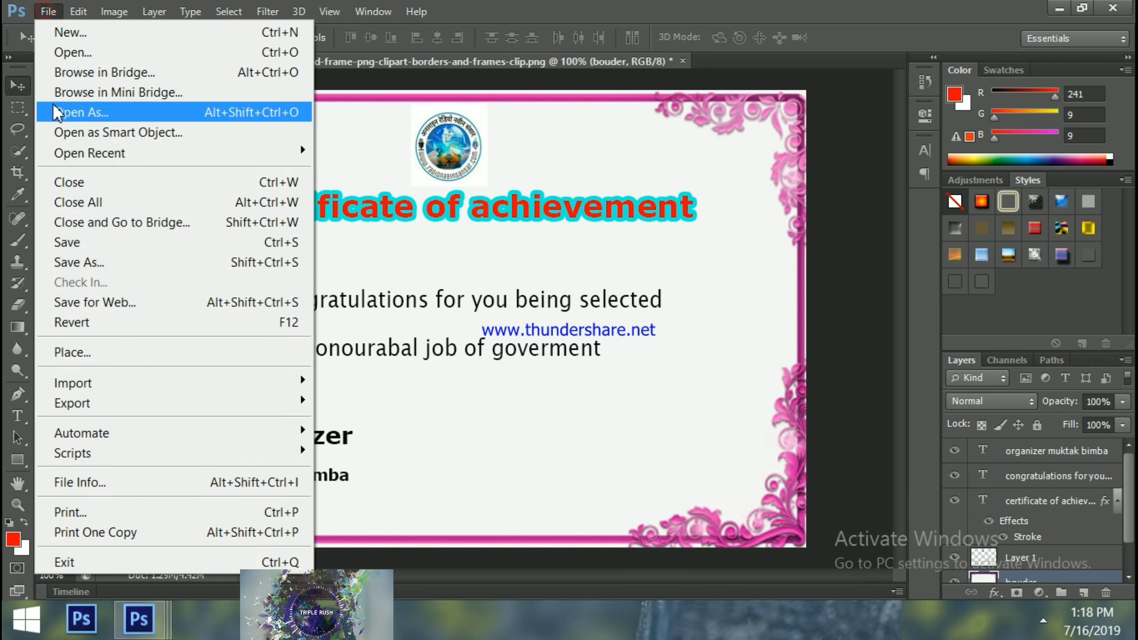
left_click(78, 262)
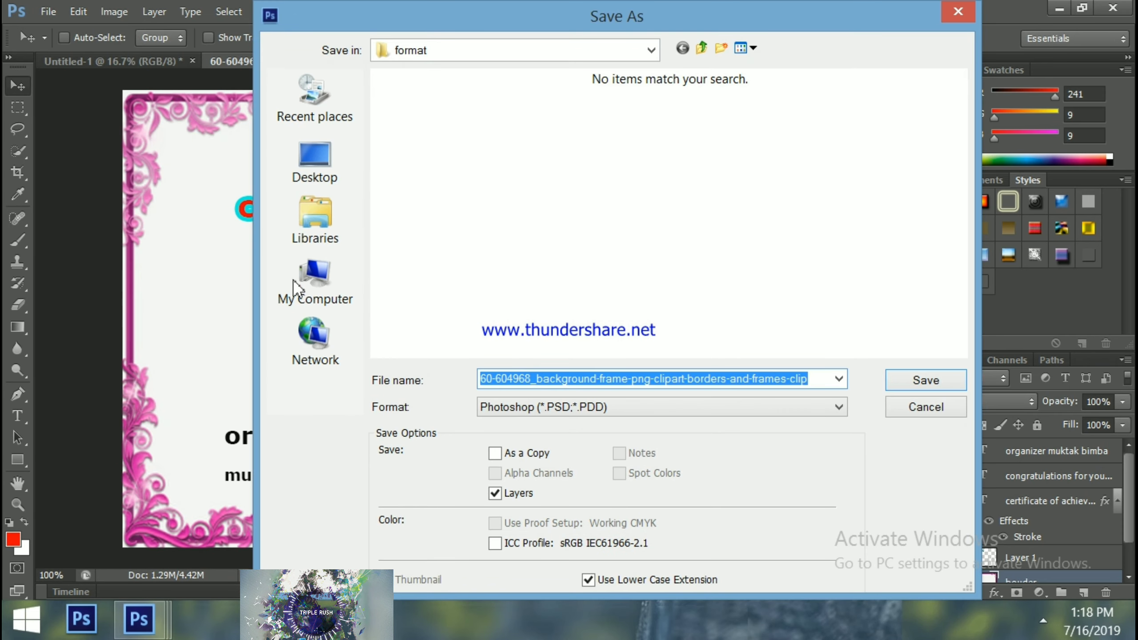
left_click(330, 179)
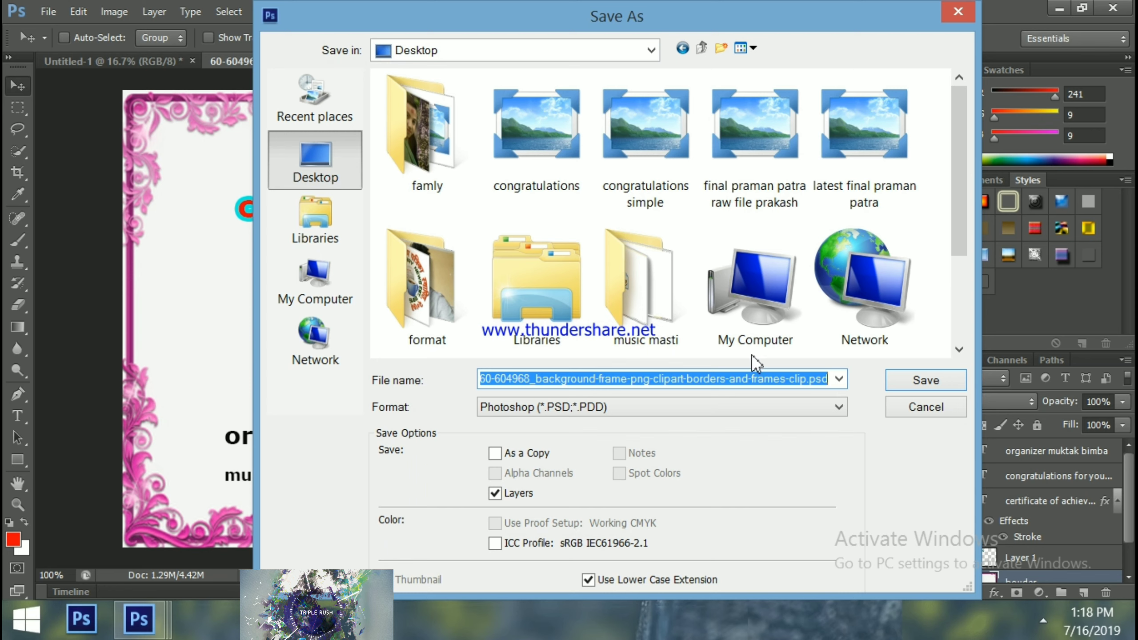
type("pra")
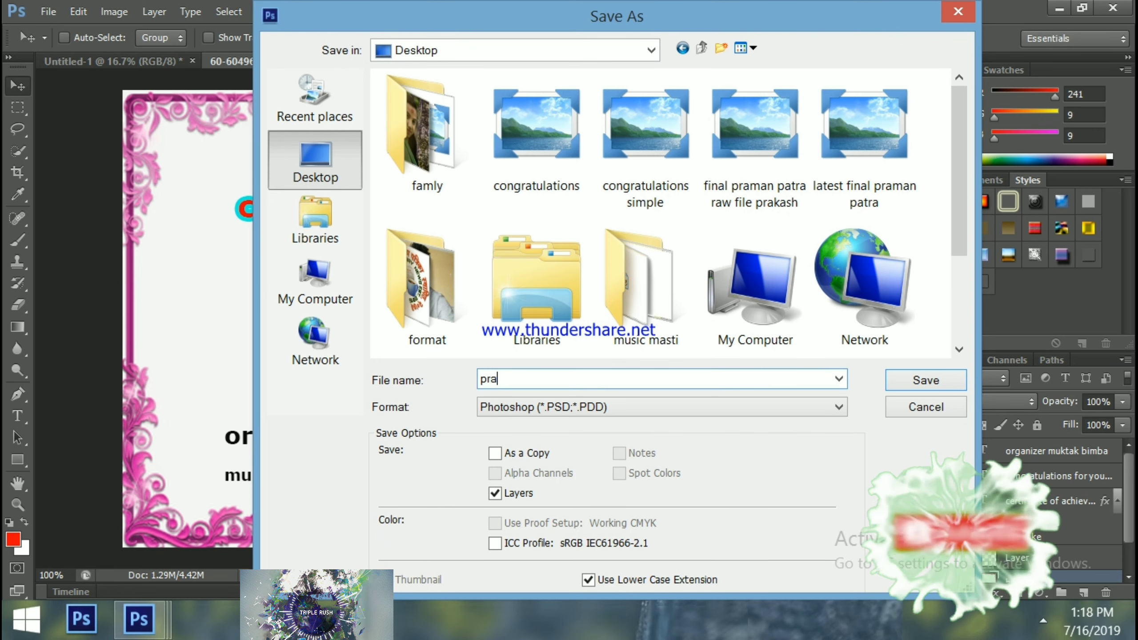
type("kash")
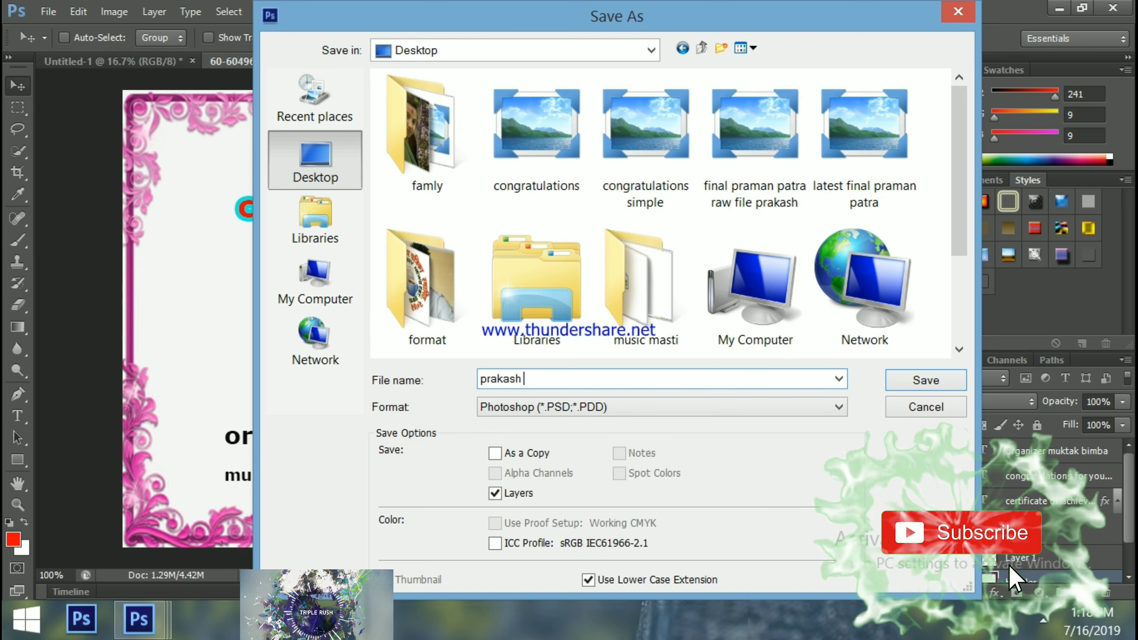
left_click(766, 410)
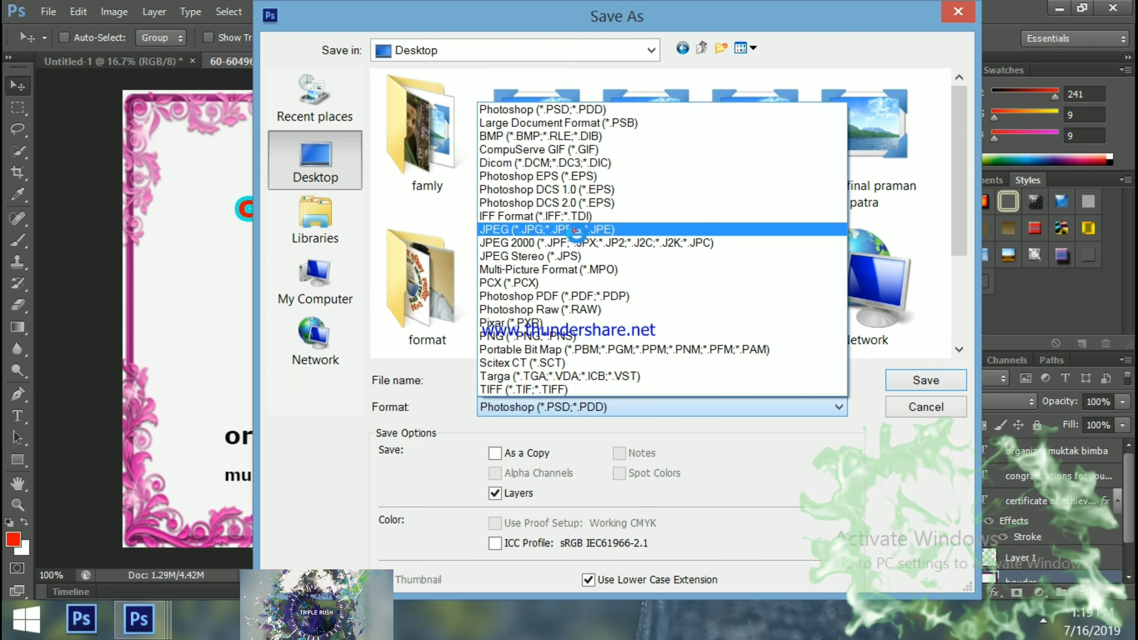
left_click(575, 230)
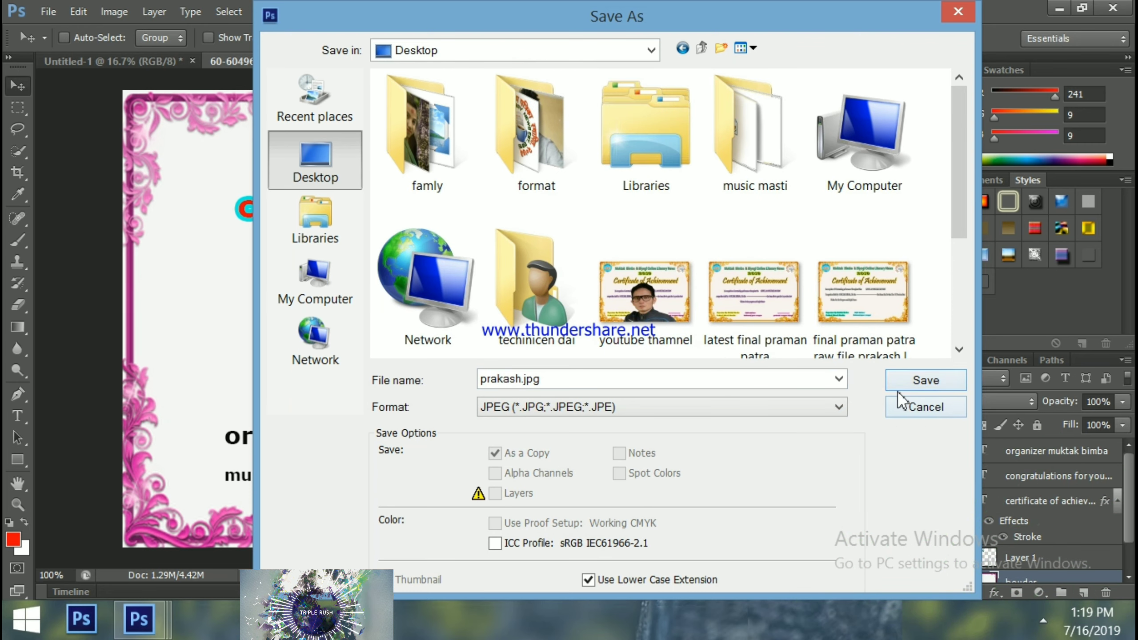
left_click(916, 384)
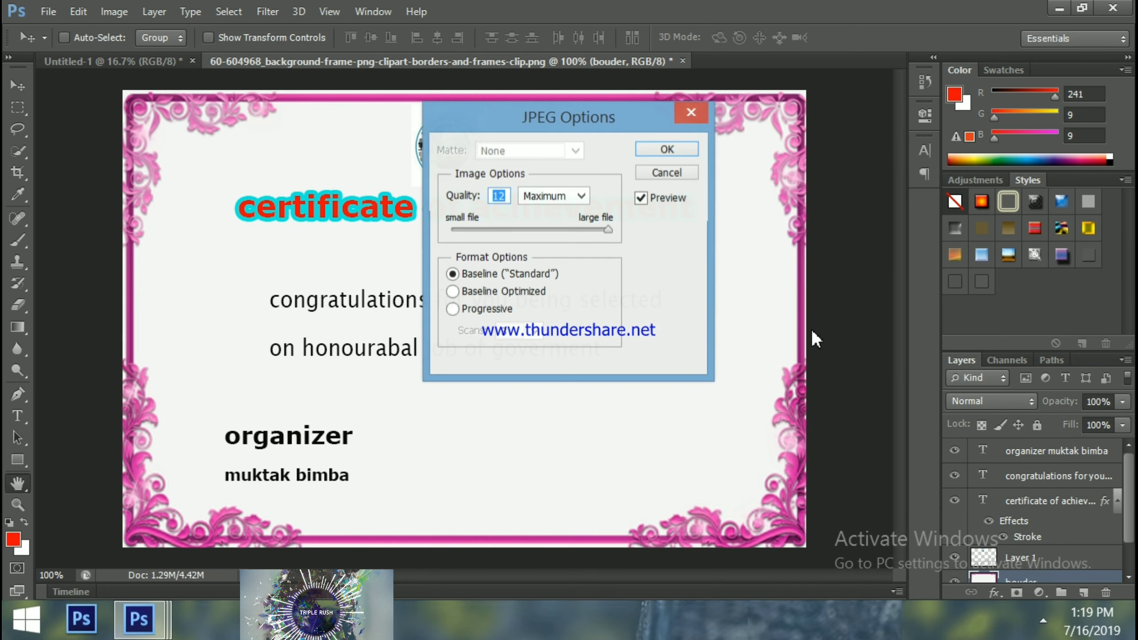
left_click(663, 150)
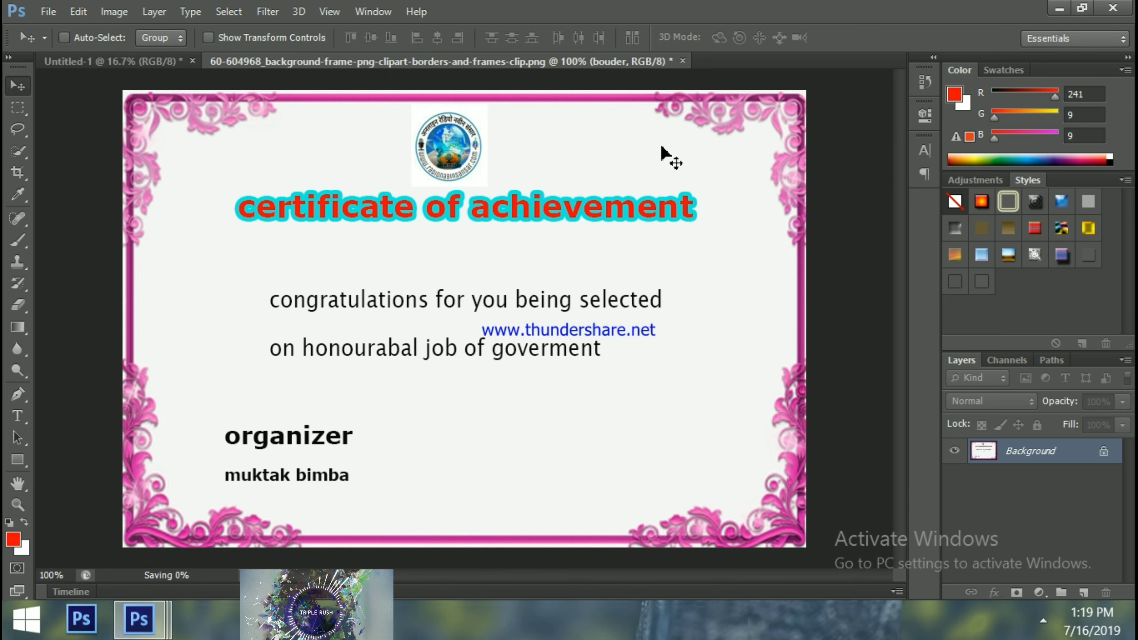
Open prakash.jpg from the desktop in Windows Photo Viewer and zoom in and out to inspect the pink-bordered certificate
left_click(1058, 9)
double_click(431, 370)
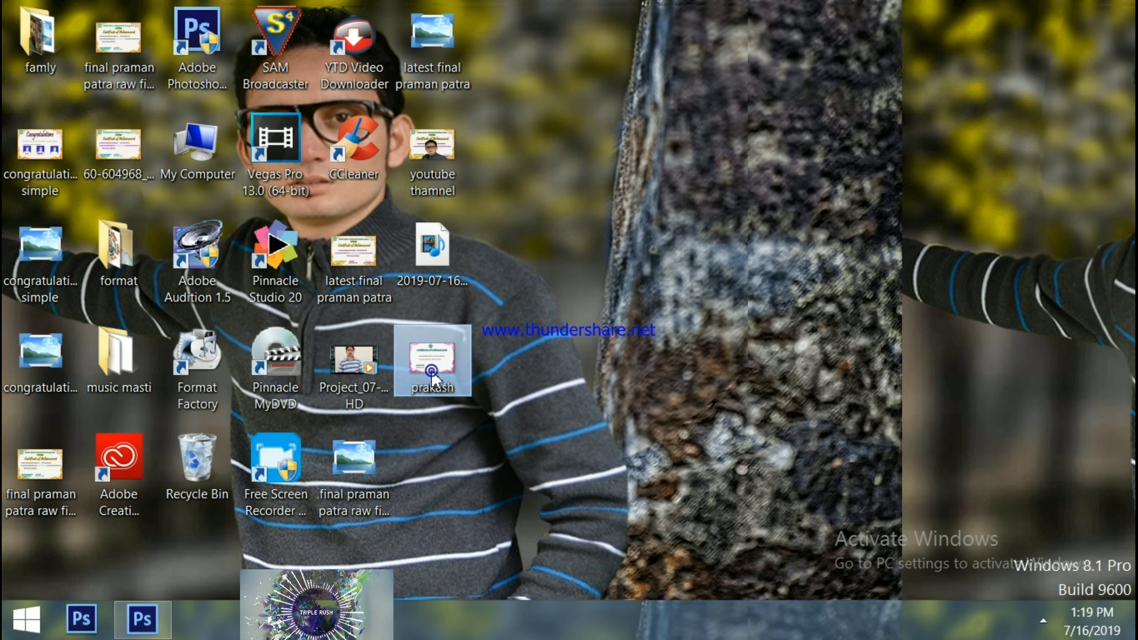
left_click(432, 372)
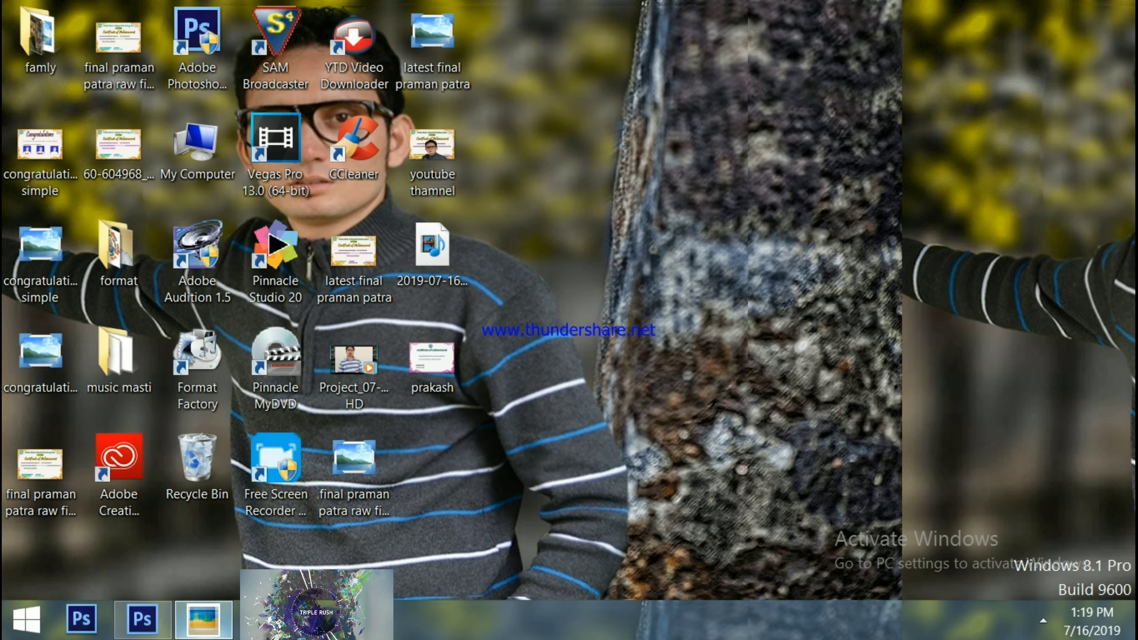
left_click(206, 622)
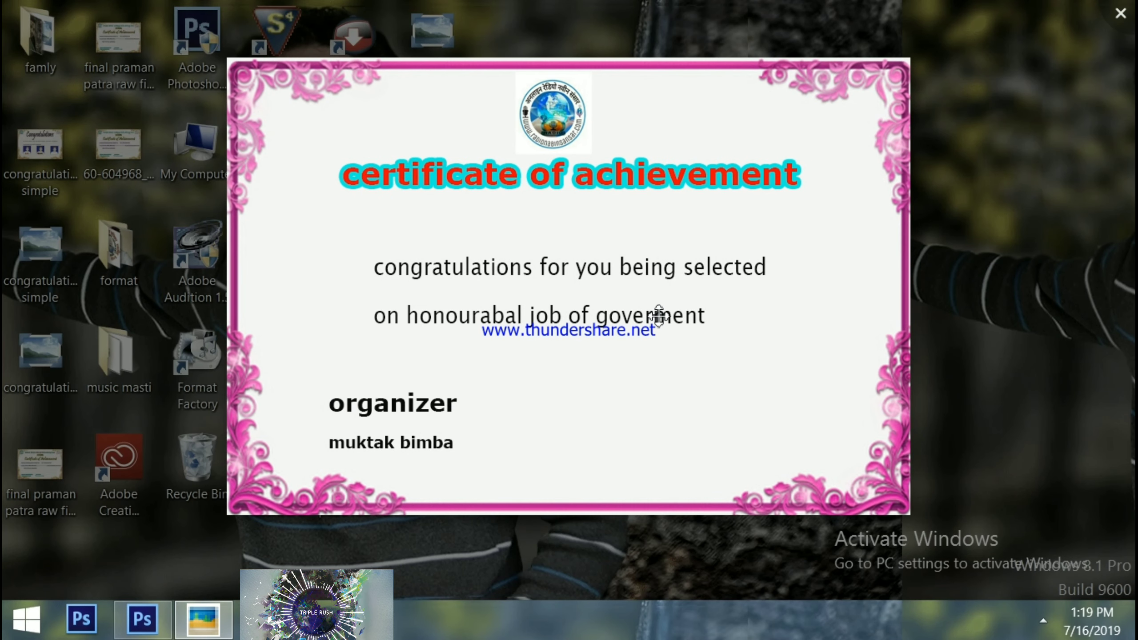
scroll(659, 316, "up", 2)
scroll(659, 316, "down", 3)
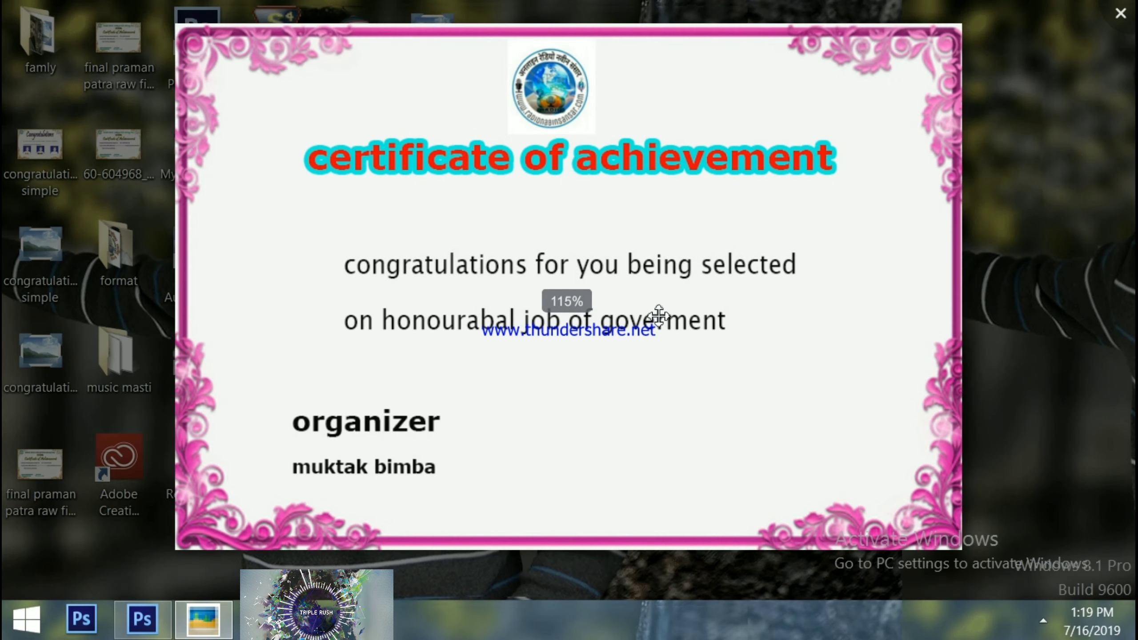